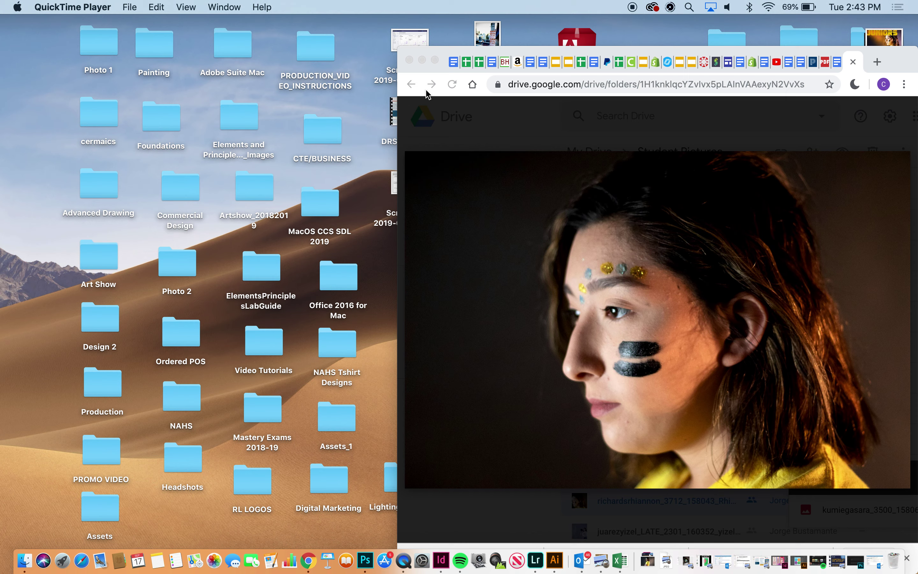
Download the previewed face-paint portrait JPG from Google Drive.
click(435, 60)
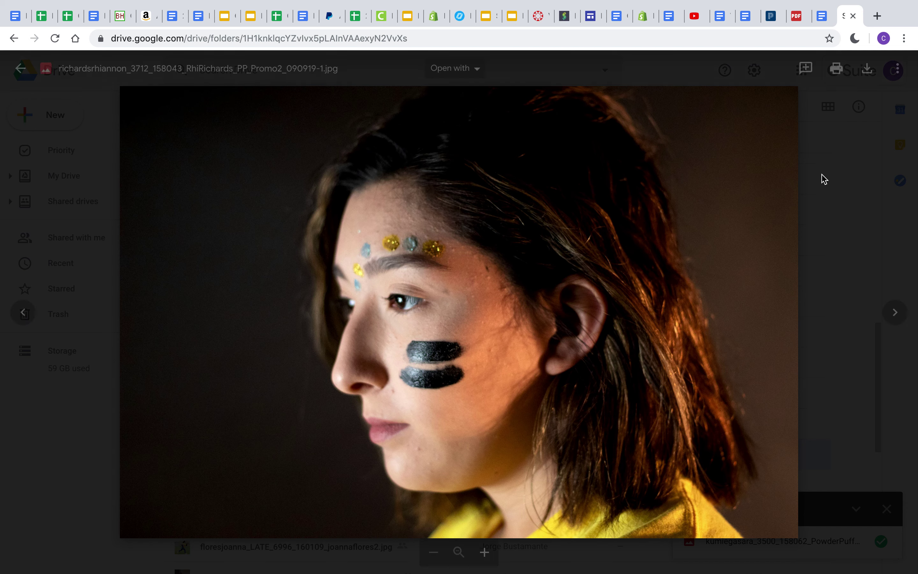
click(867, 68)
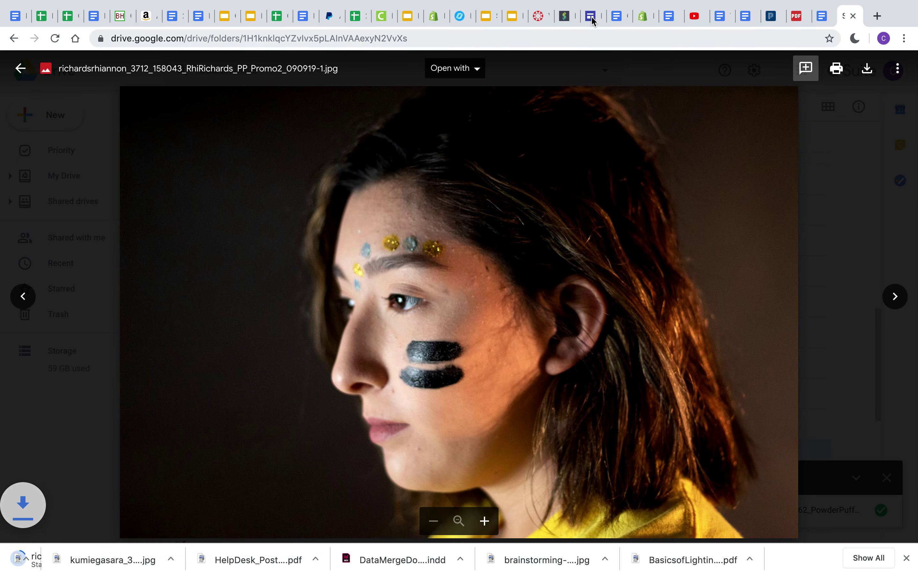
mouse_move(35, 4)
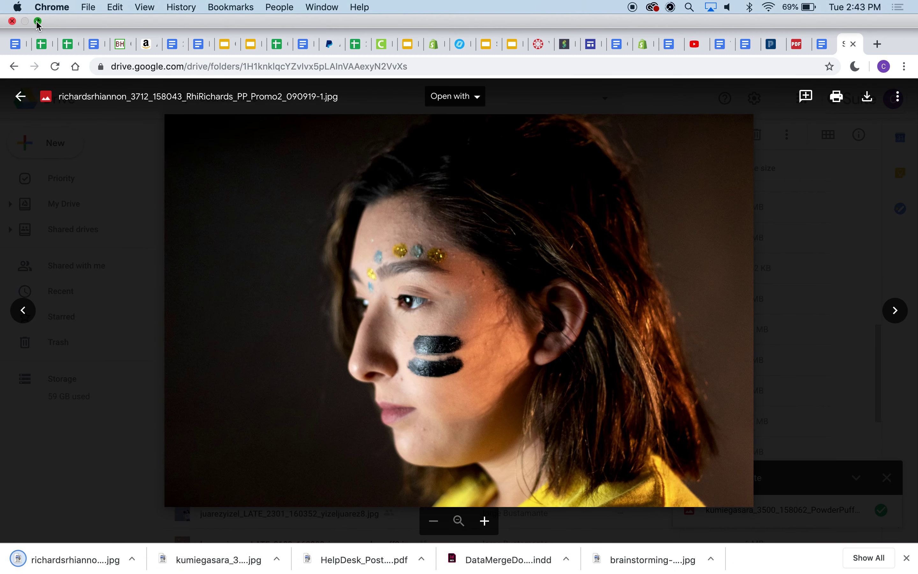
click(36, 20)
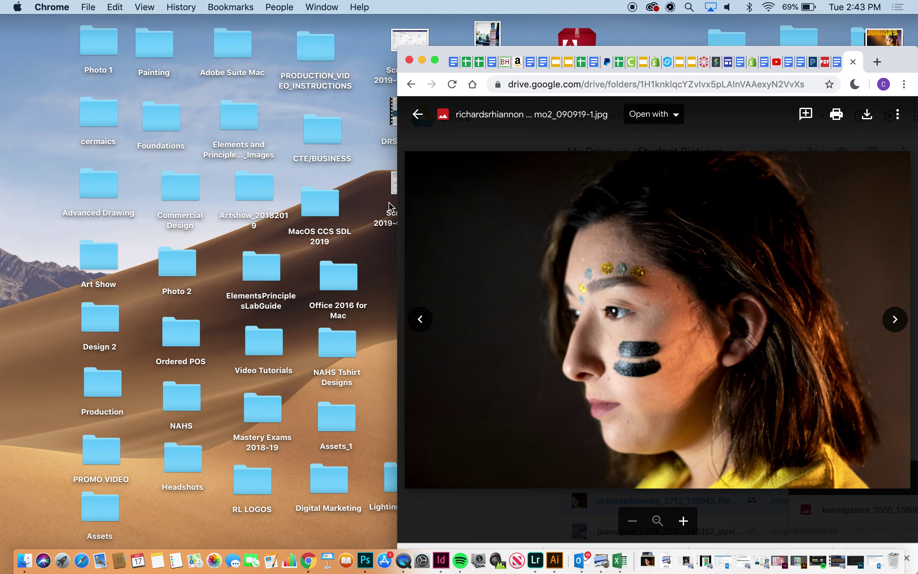
Open the downloaded portrait in Photoshop from the downloads stack, fitting the whole image in the view.
click(653, 561)
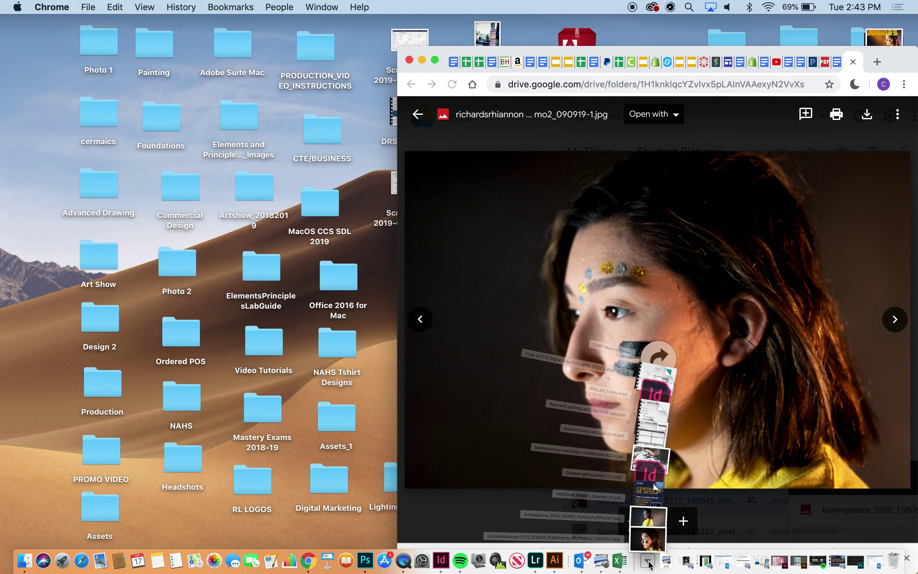
drag(650, 516, 367, 560)
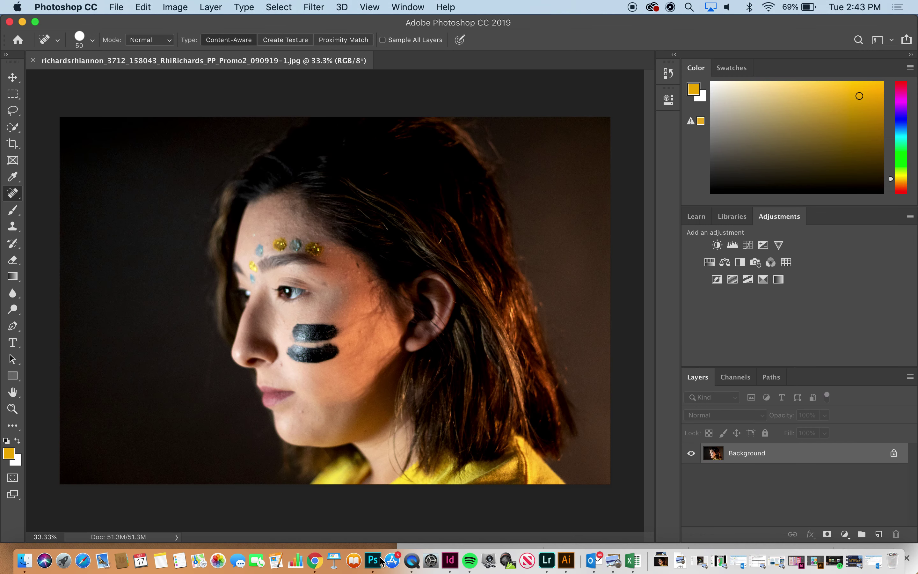
key(super+0)
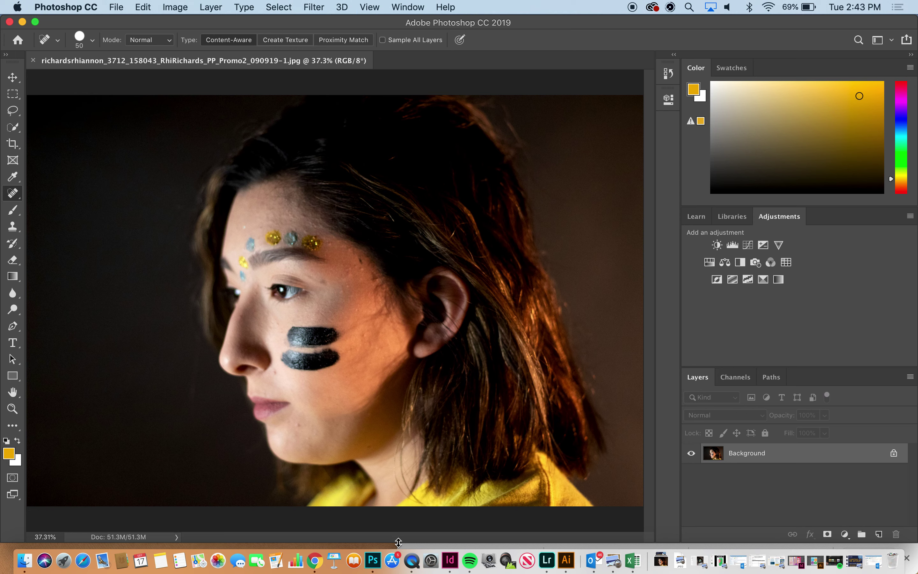
Duplicate the Background layer and toggle the visibility of the copy and the original to check both, leaving them visible.
key(super+j)
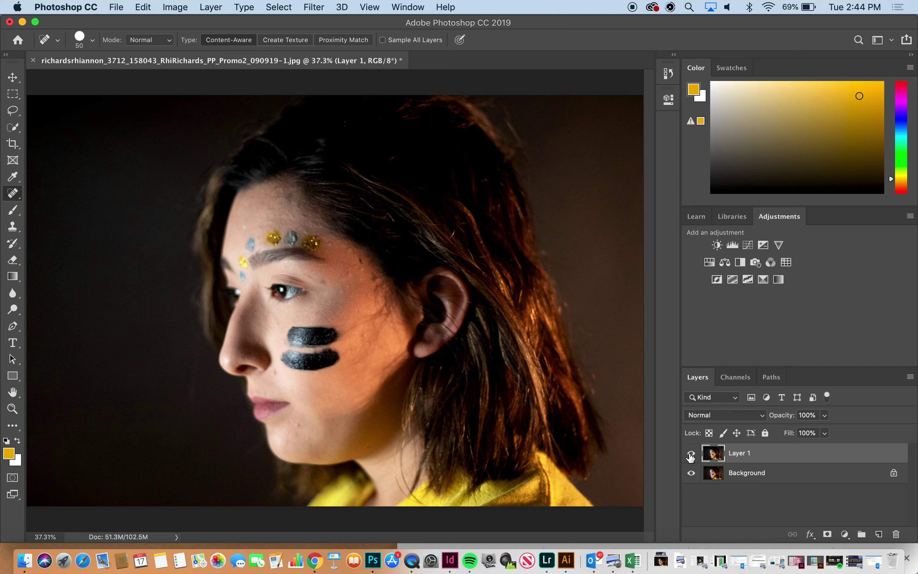
click(690, 453)
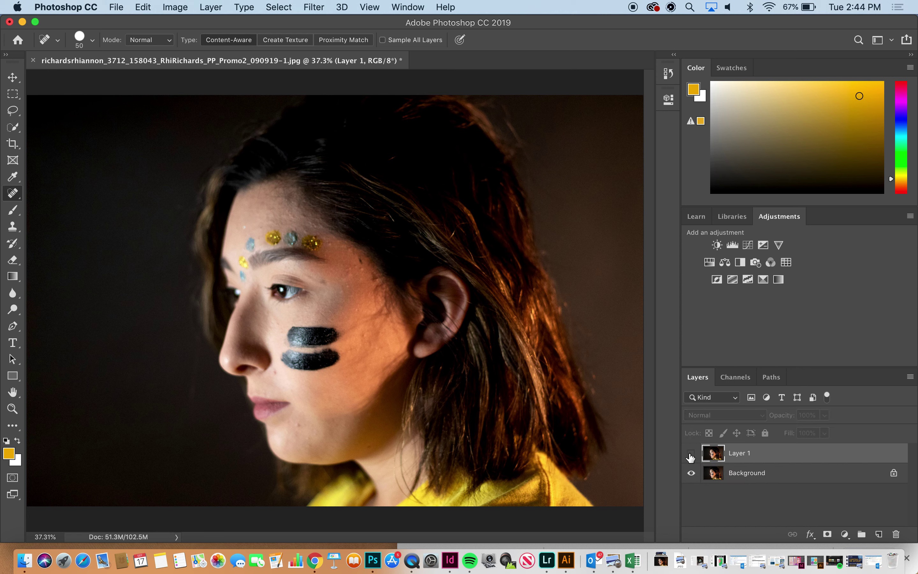
click(690, 454)
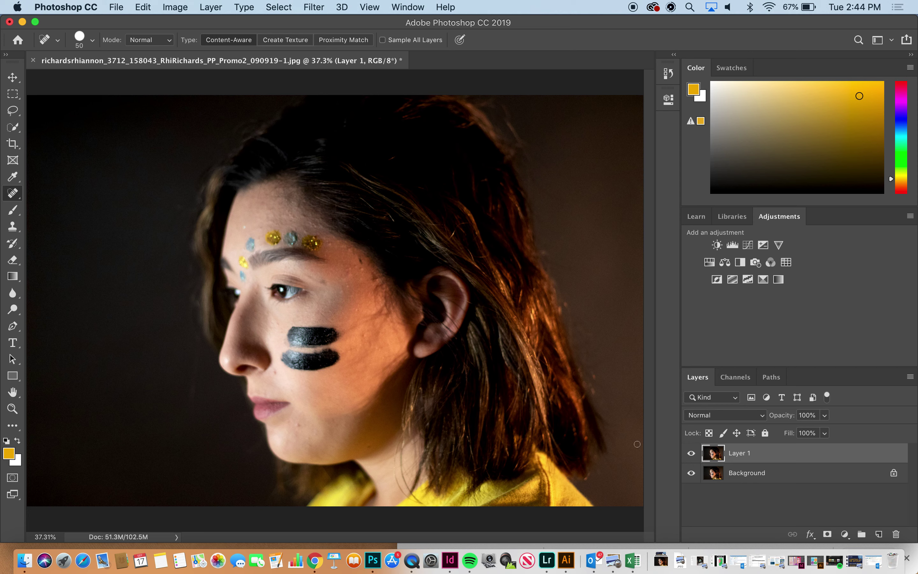
click(691, 454)
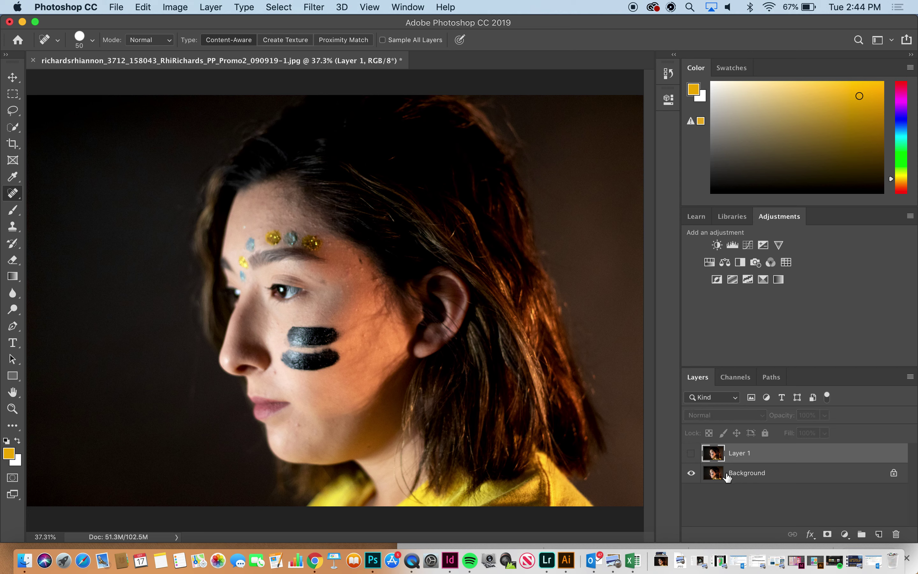
click(691, 473)
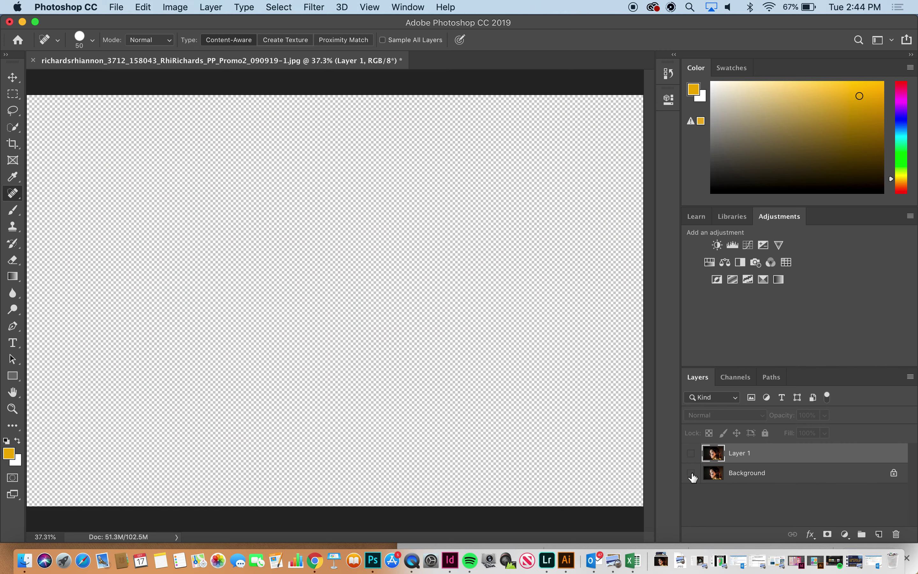
click(691, 473)
click(690, 453)
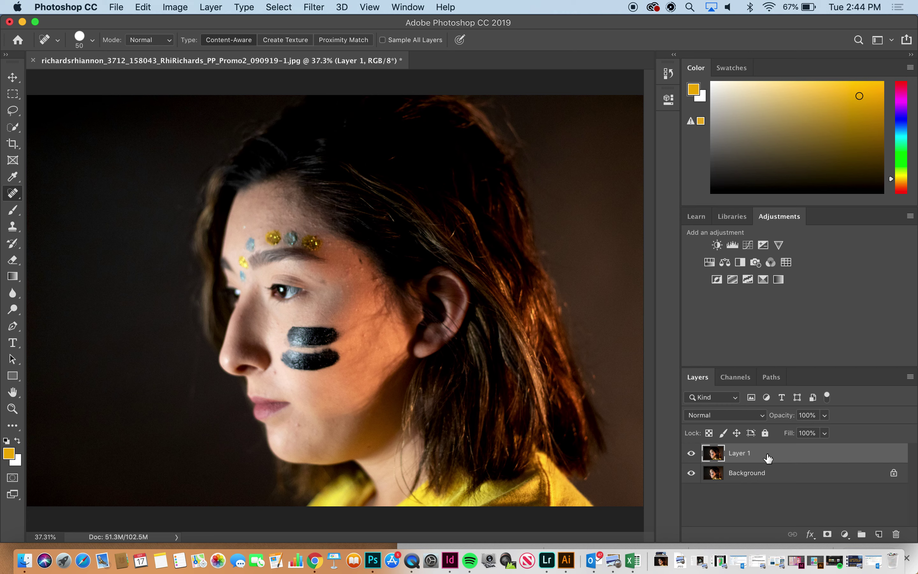
Add a Curves adjustment layer above the copied portrait and raise the middle of the RGB curve to brighten the image.
click(748, 245)
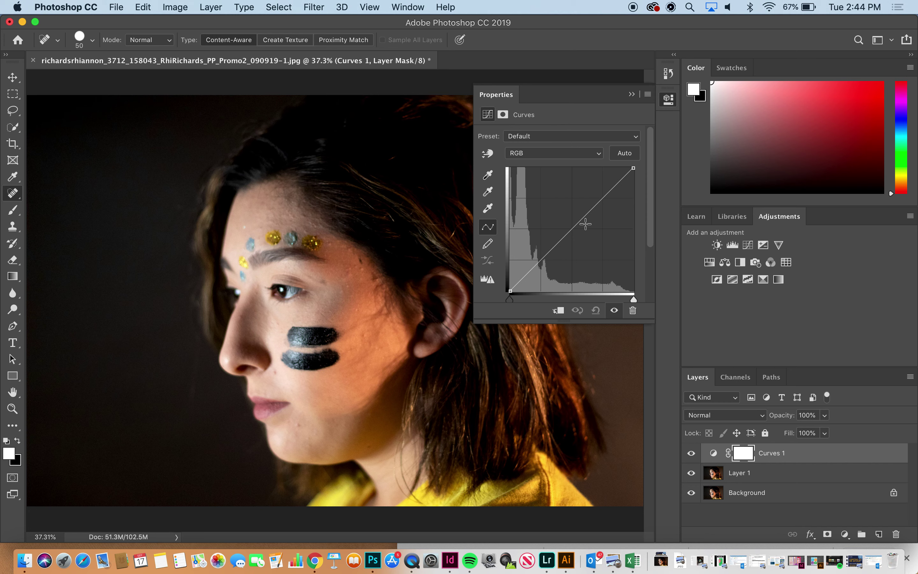
drag(572, 229, 562, 224)
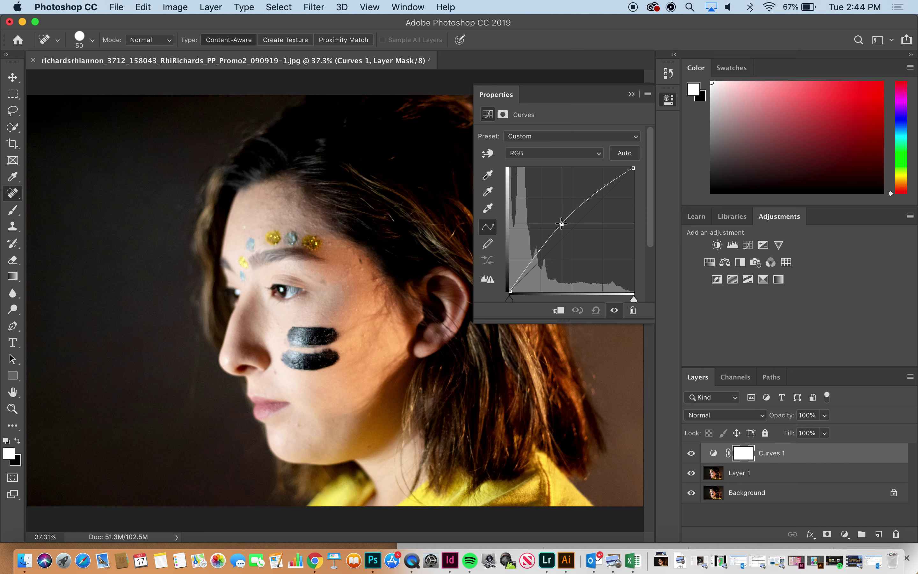
drag(562, 224, 563, 223)
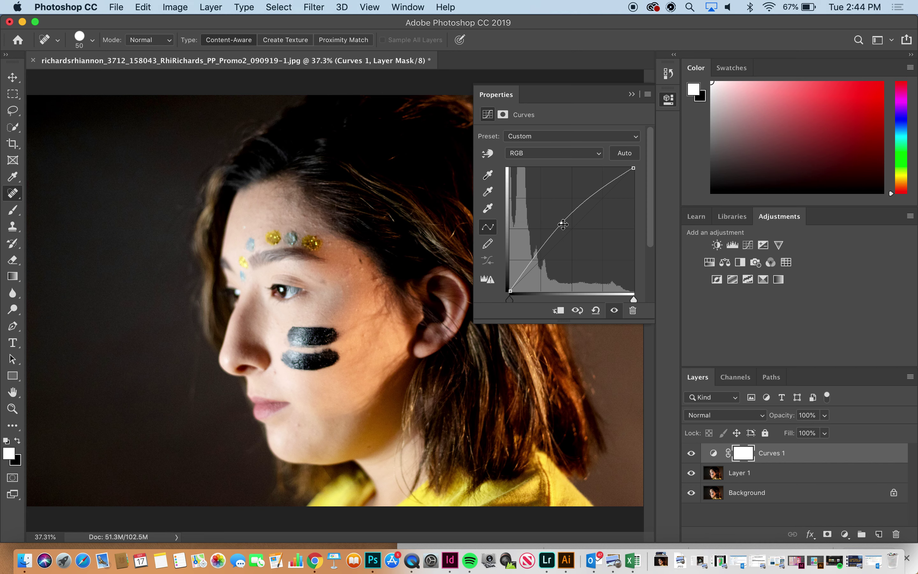
click(632, 95)
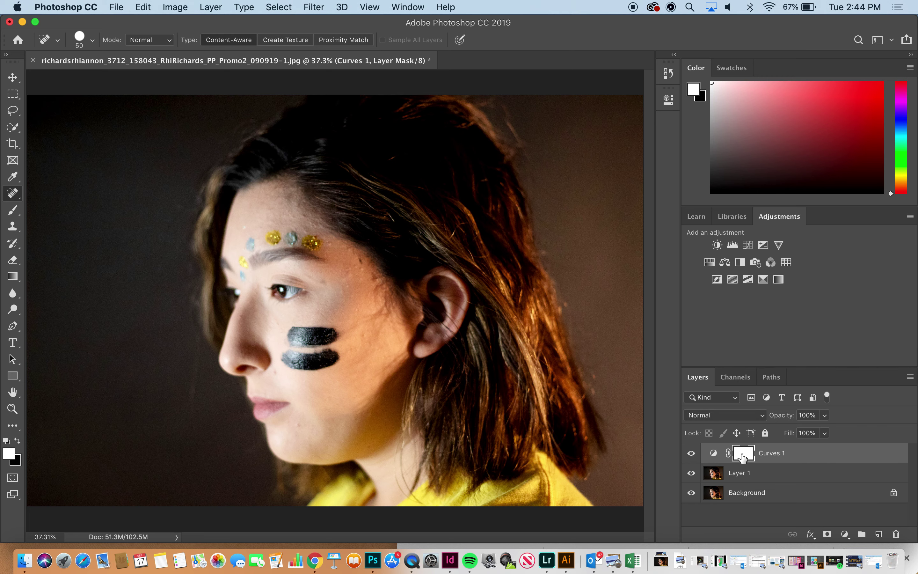
Invert the Curves layer mask to black and set the Brush tool's blending mode to Normal.
key(super+i)
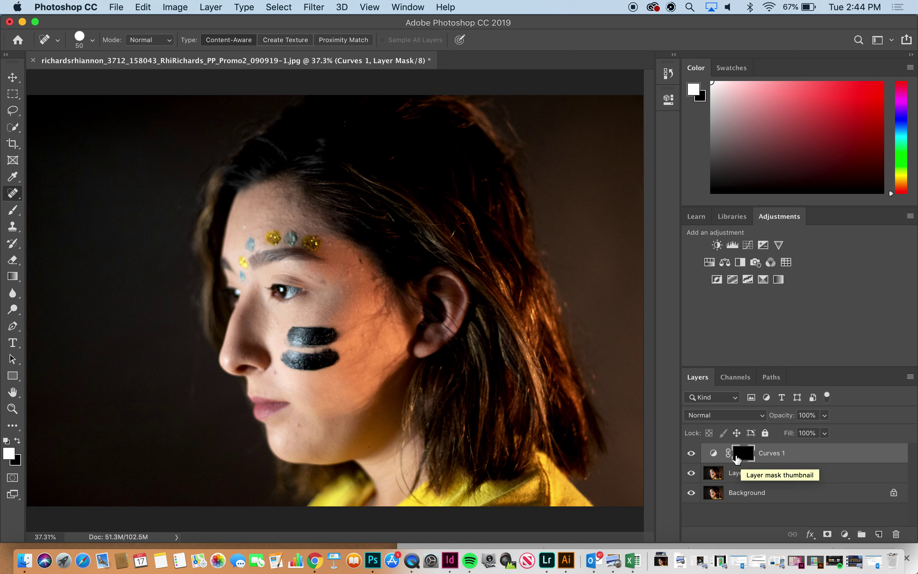
key(b)
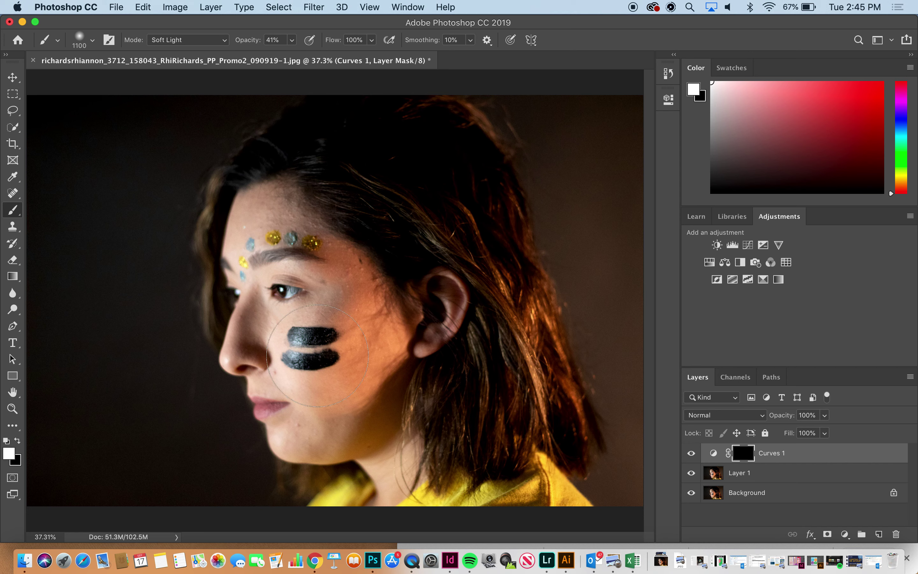
click(223, 42)
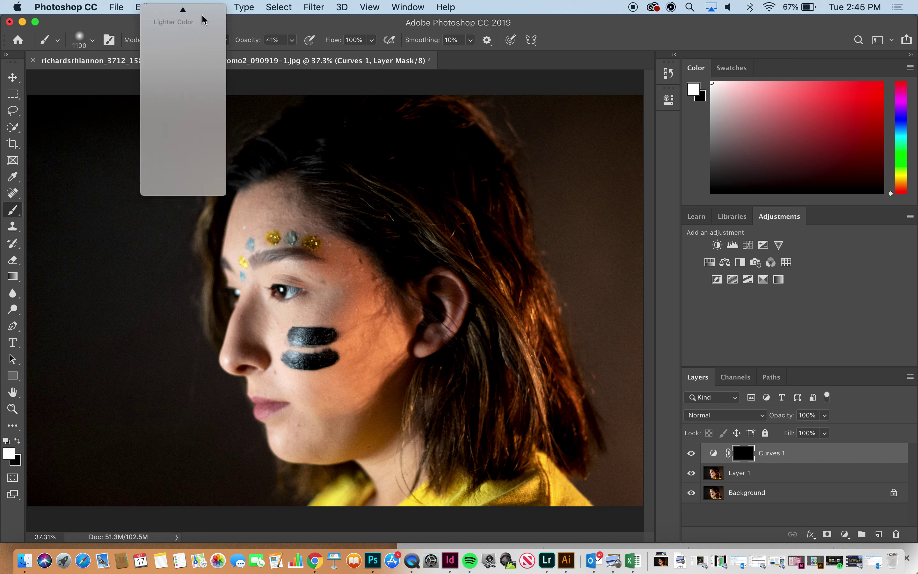
click(184, 12)
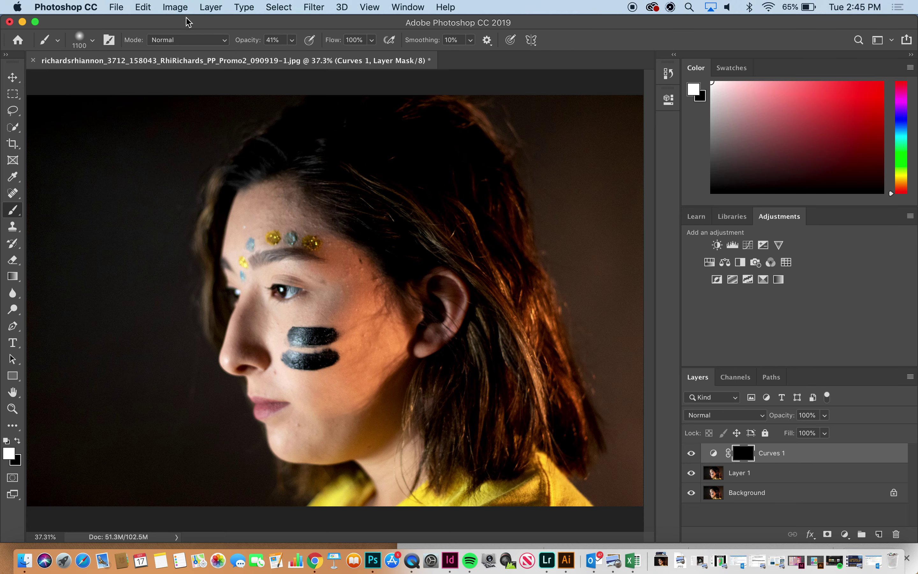
Paint white over the face on the Curves mask with the soft 41% opacity brush, and toggle the layer to compare before and after.
click(280, 228)
mouse_move(298, 262)
mouse_down()
mouse_move(334, 295)
mouse_move(336, 325)
mouse_move(321, 337)
mouse_move(337, 341)
mouse_move(270, 331)
mouse_move(286, 293)
mouse_move(363, 290)
mouse_move(330, 362)
mouse_move(355, 310)
mouse_move(330, 331)
mouse_move(355, 307)
mouse_move(319, 360)
mouse_move(354, 313)
mouse_move(328, 241)
mouse_move(322, 187)
mouse_move(423, 270)
mouse_move(391, 185)
mouse_move(300, 140)
mouse_move(255, 181)
mouse_move(242, 208)
mouse_move(418, 299)
mouse_move(356, 390)
mouse_move(359, 377)
mouse_move(385, 365)
mouse_move(369, 394)
mouse_move(326, 429)
mouse_move(316, 411)
mouse_move(349, 394)
mouse_move(334, 420)
mouse_move(359, 420)
mouse_move(422, 381)
mouse_move(393, 378)
mouse_up()
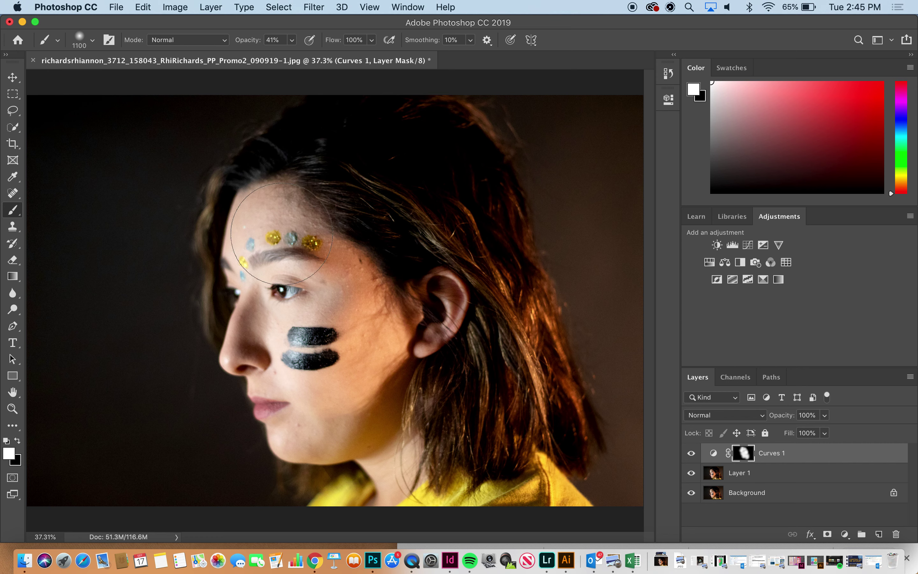
drag(303, 288, 337, 351)
click(690, 453)
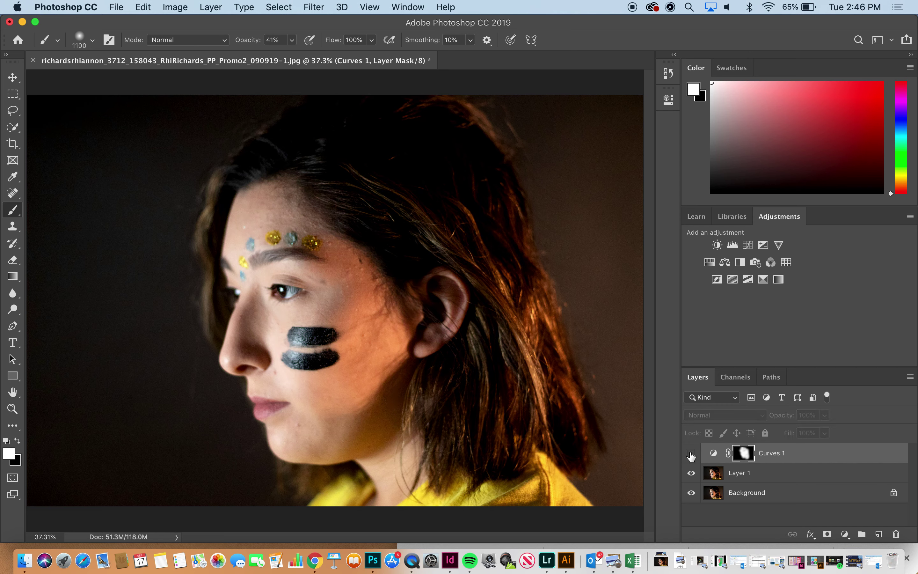
click(691, 453)
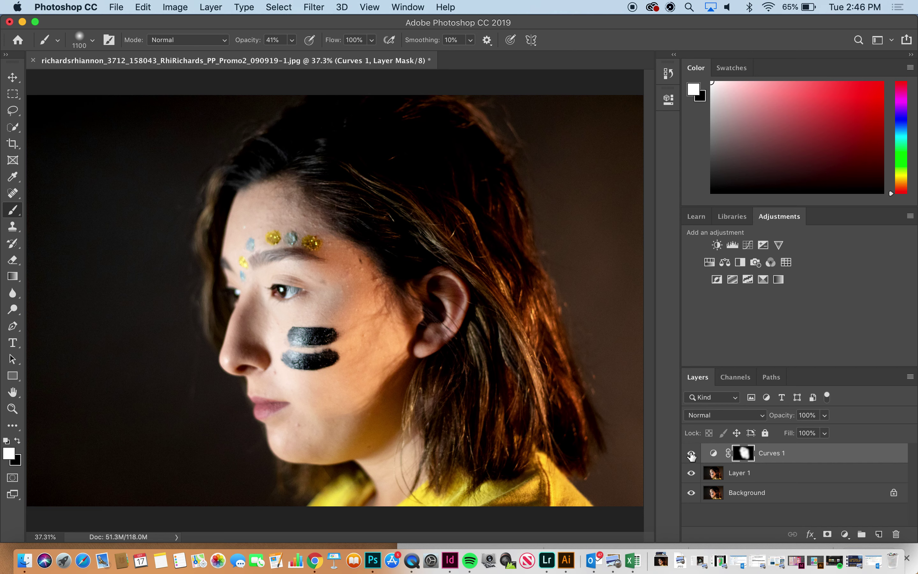
click(691, 454)
click(691, 454)
click(691, 454)
click(691, 454)
Split the Curves layer's Underlying Layer black Blend If point to 0 / 247 and compare the portrait with and without the adjustment.
click(819, 457)
double_click(819, 457)
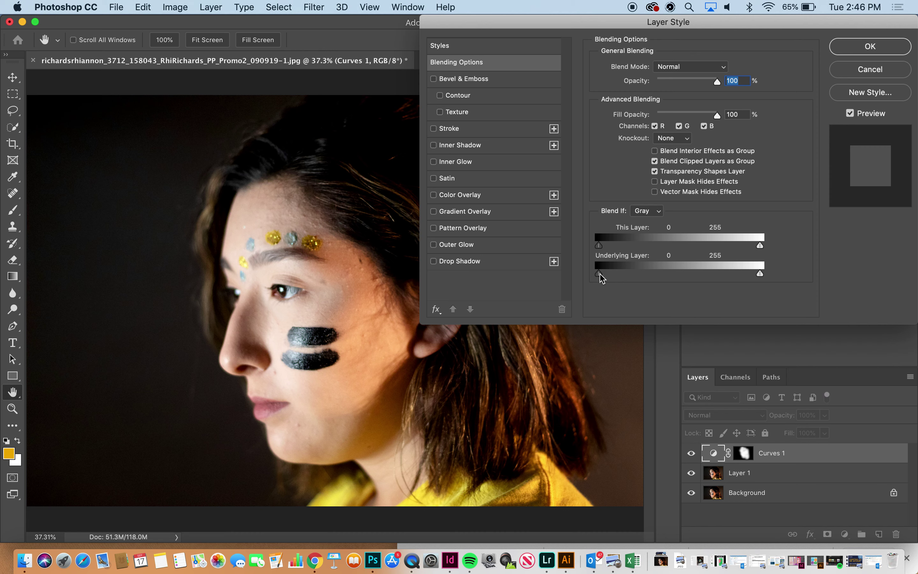
key(alt)
drag(602, 279, 757, 281)
click(879, 46)
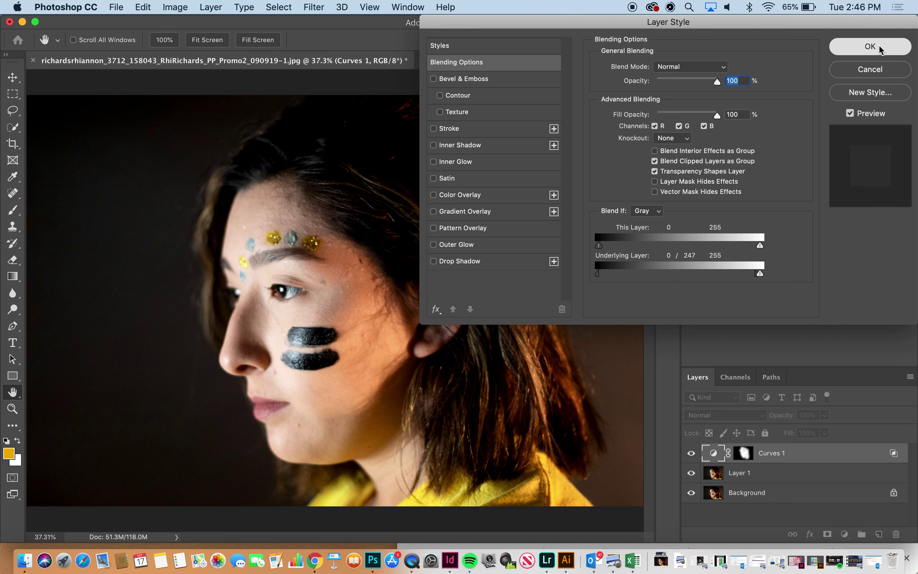
click(690, 453)
click(691, 454)
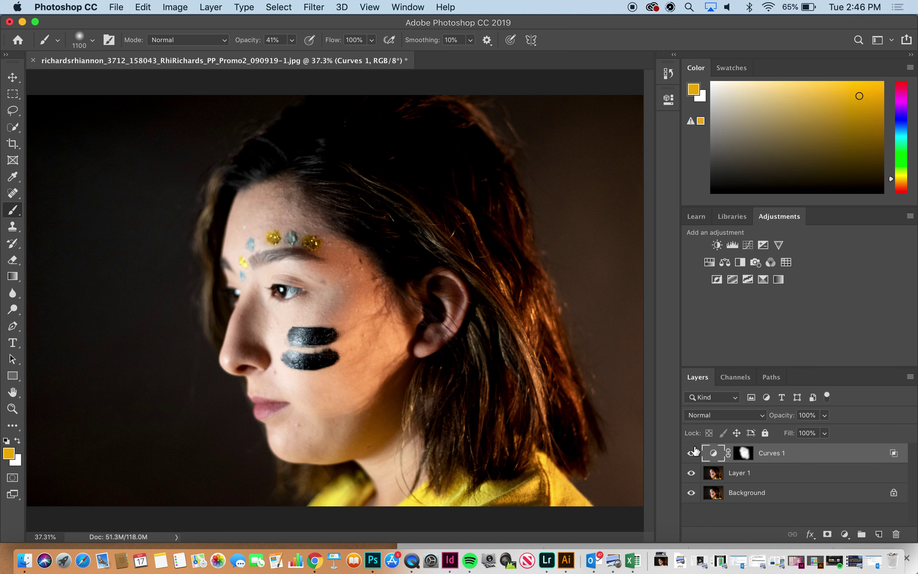
key(super+minus)
key(super+minus)
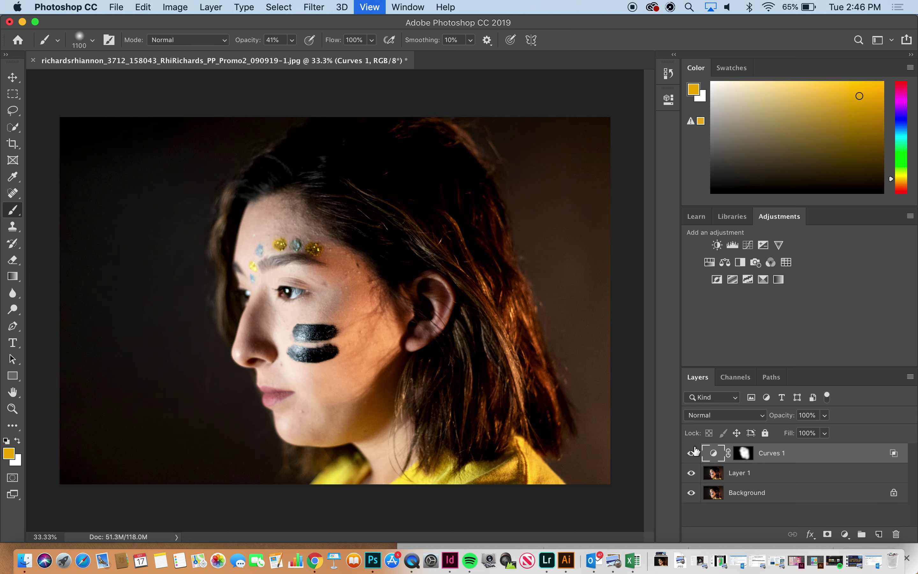
key(super+minus)
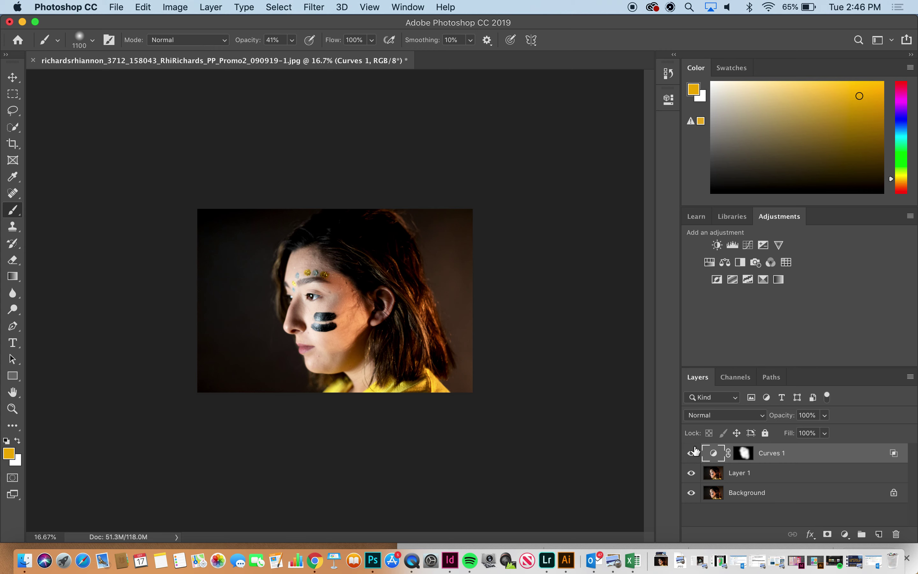
key(super+0)
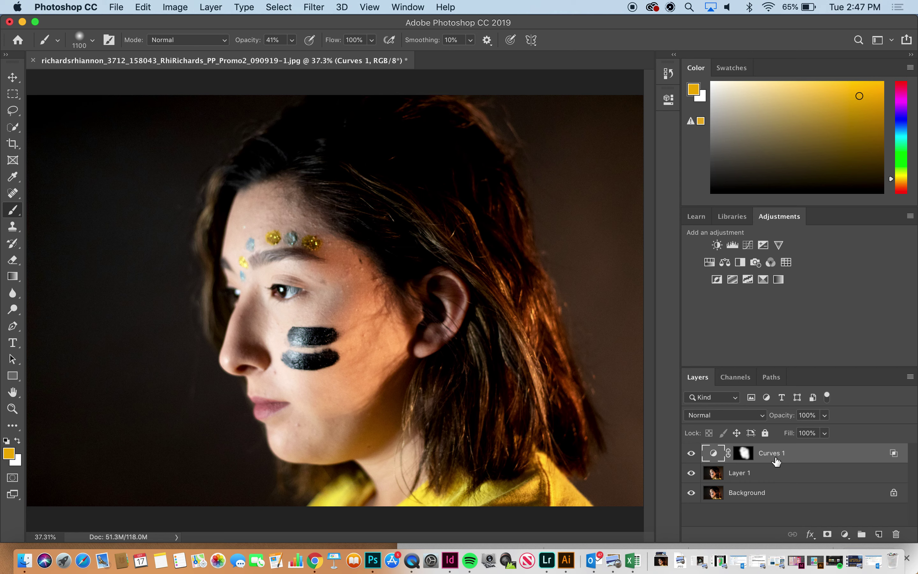
Remove the separate Curves 1 layer and convert Layer 1 to a Smart Object.
key(BackSpace)
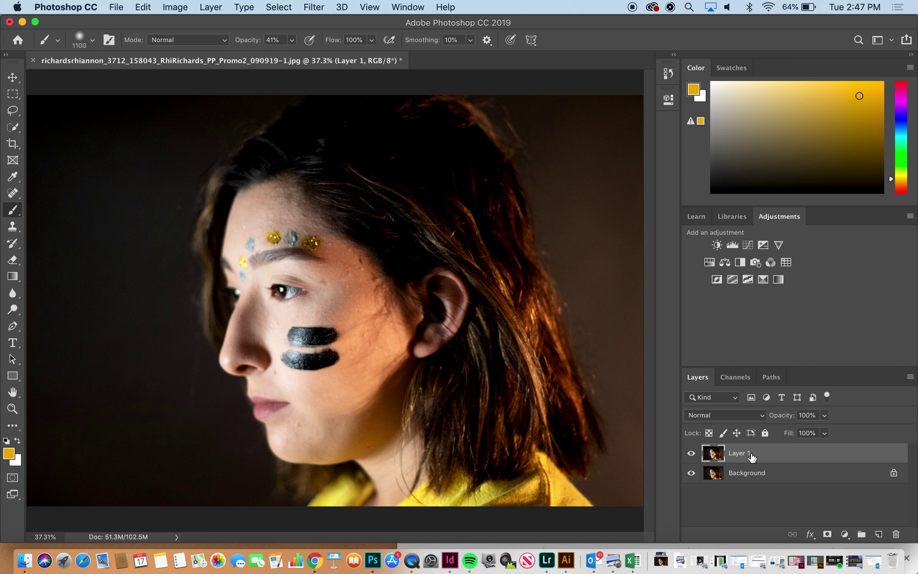
right_click(776, 452)
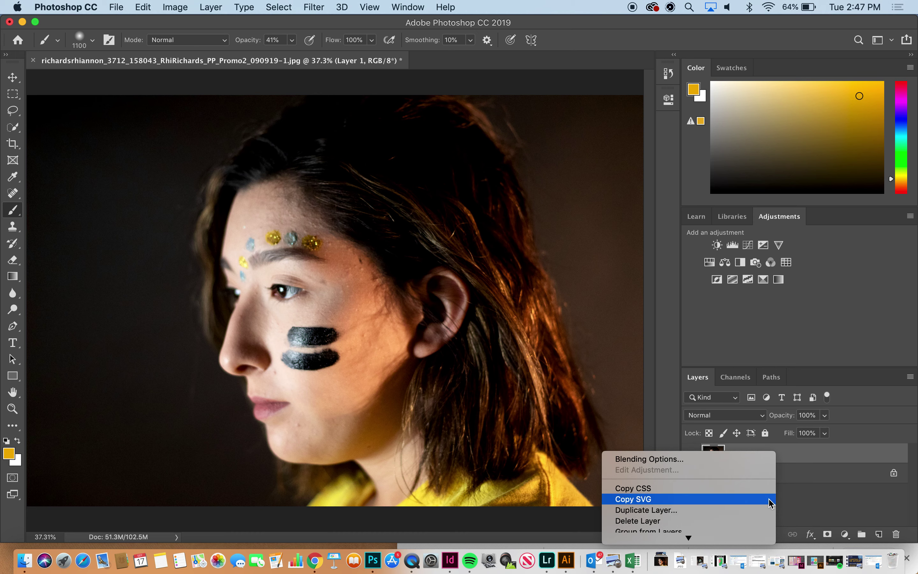
mouse_move(688, 537)
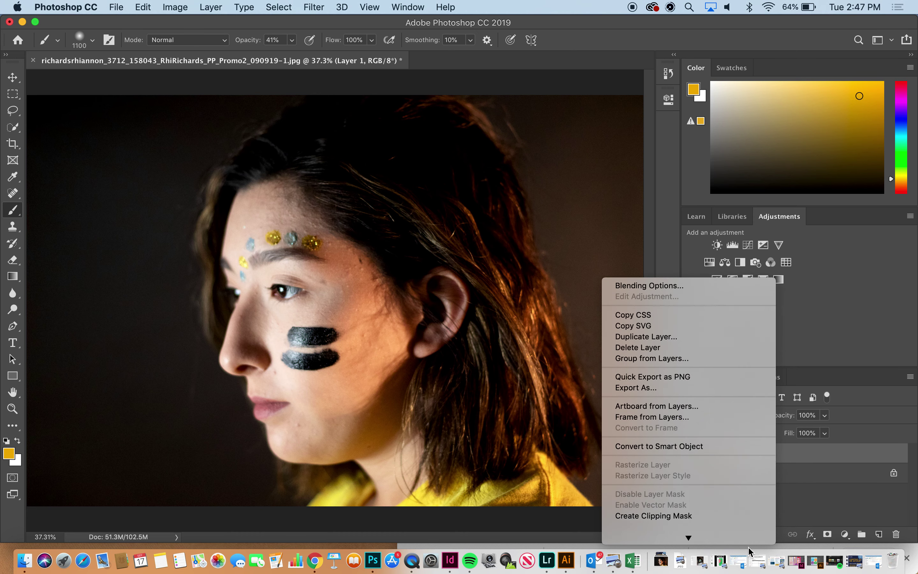
click(689, 445)
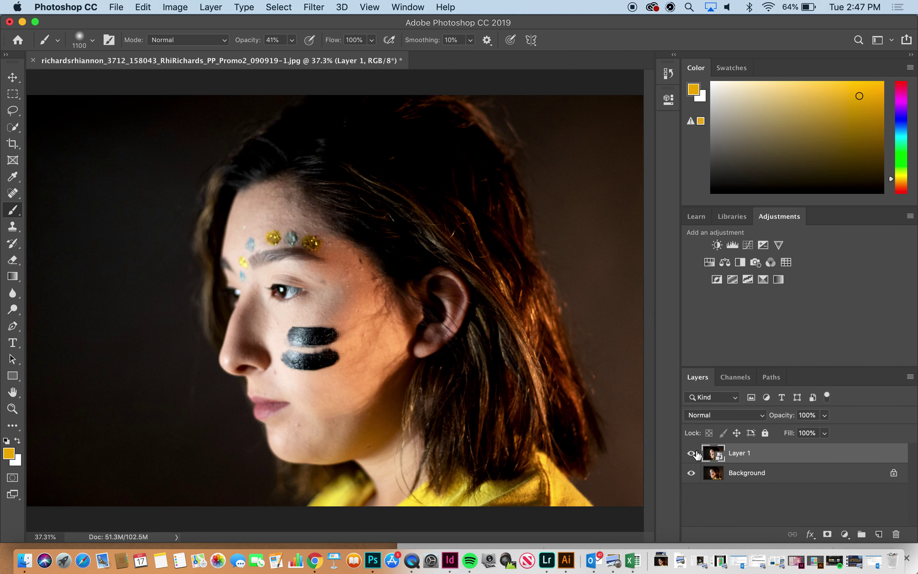
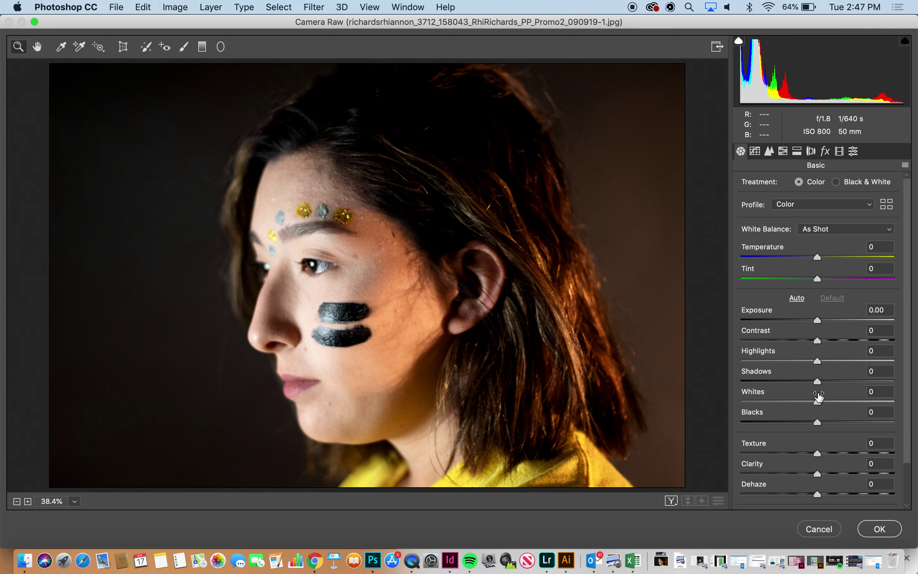
Set the Camera Raw Basic adjustments to Shadows +53, Blacks +37, Texture +18 and Clarity +60.
drag(818, 381, 916, 386)
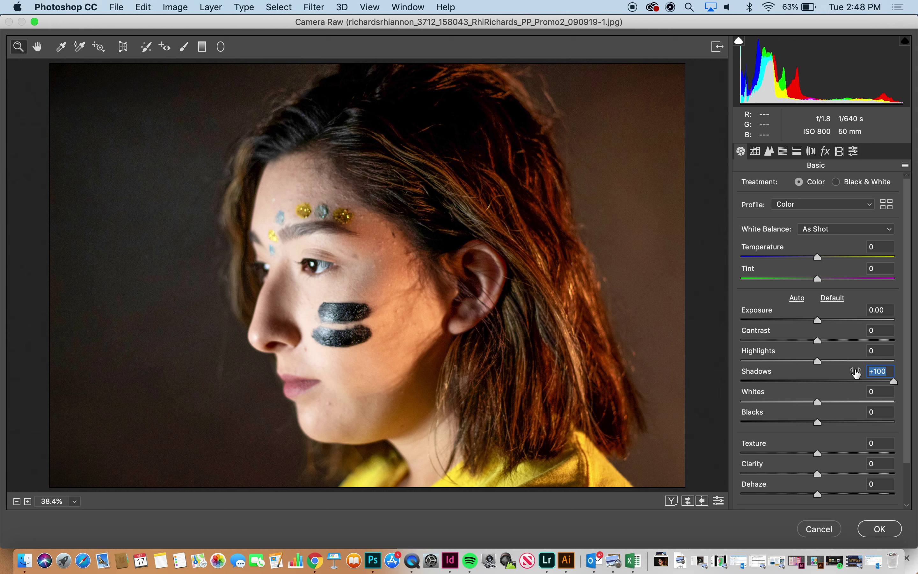
drag(893, 381, 859, 381)
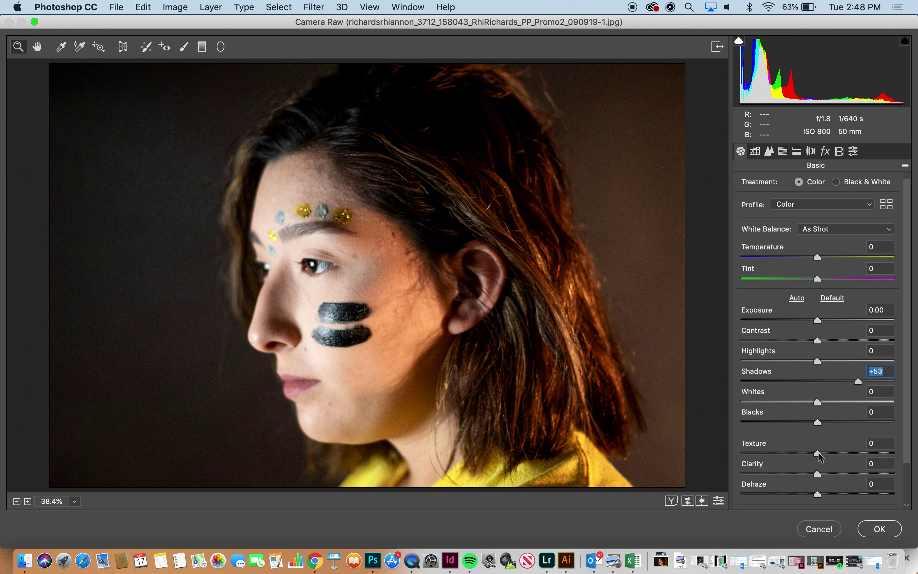
mouse_move(818, 452)
mouse_down()
mouse_move(858, 452)
mouse_move(832, 453)
mouse_up()
drag(907, 398, 905, 433)
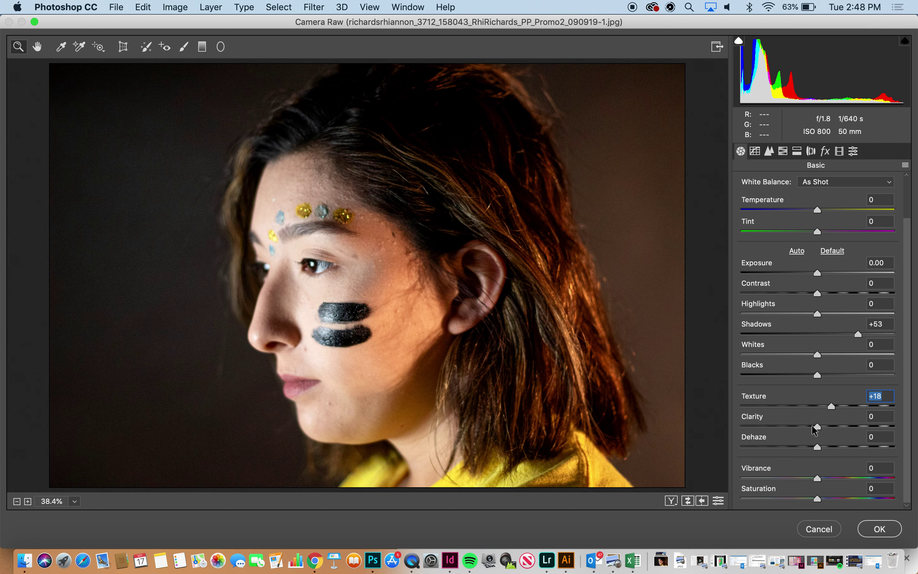
drag(817, 424, 864, 428)
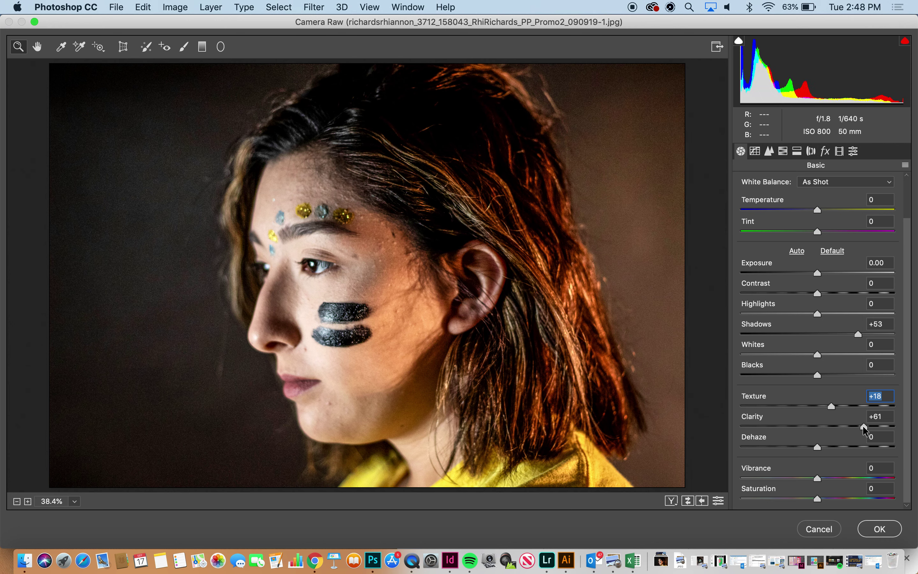
drag(862, 425, 862, 425)
drag(817, 375, 845, 376)
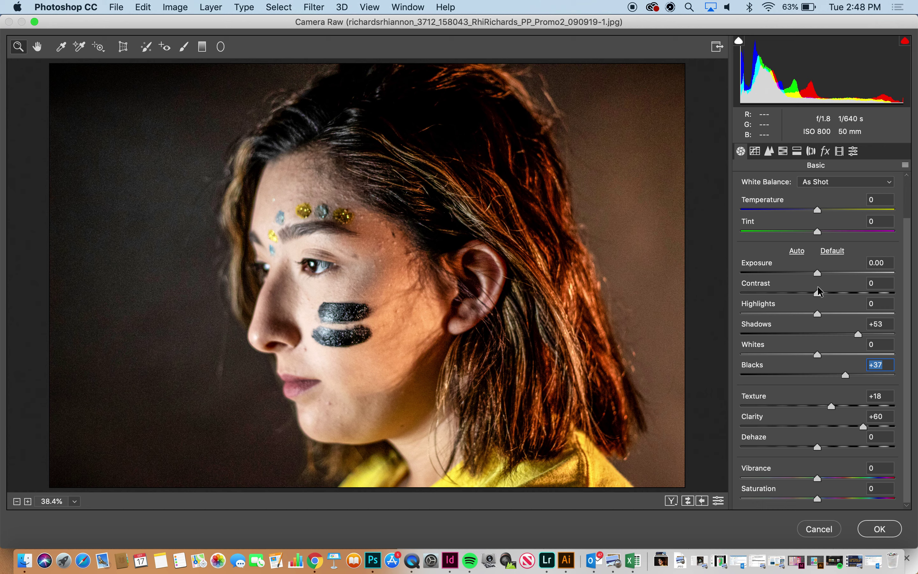
Raise the HSL luminance of Reds to +71 and Oranges to +3.
click(796, 151)
click(783, 151)
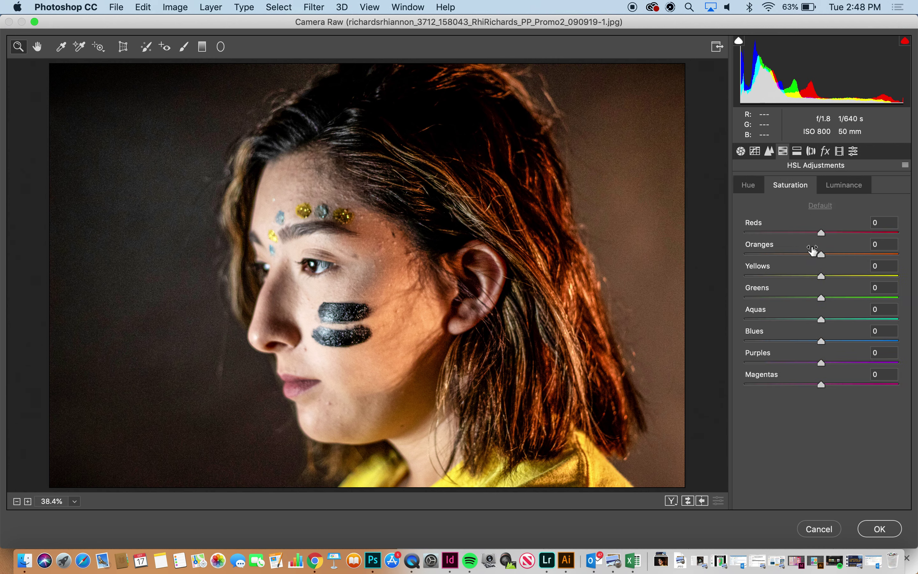
click(829, 186)
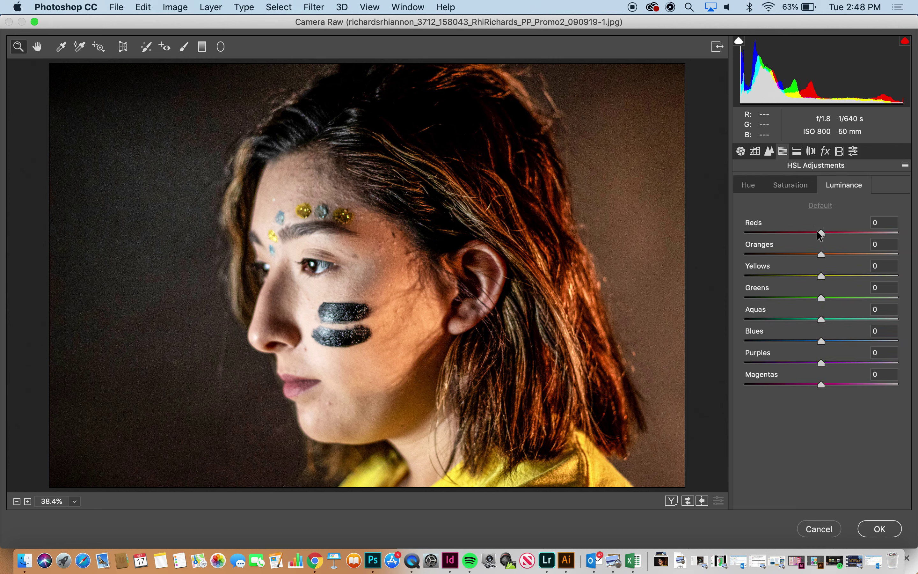
drag(820, 233, 823, 233)
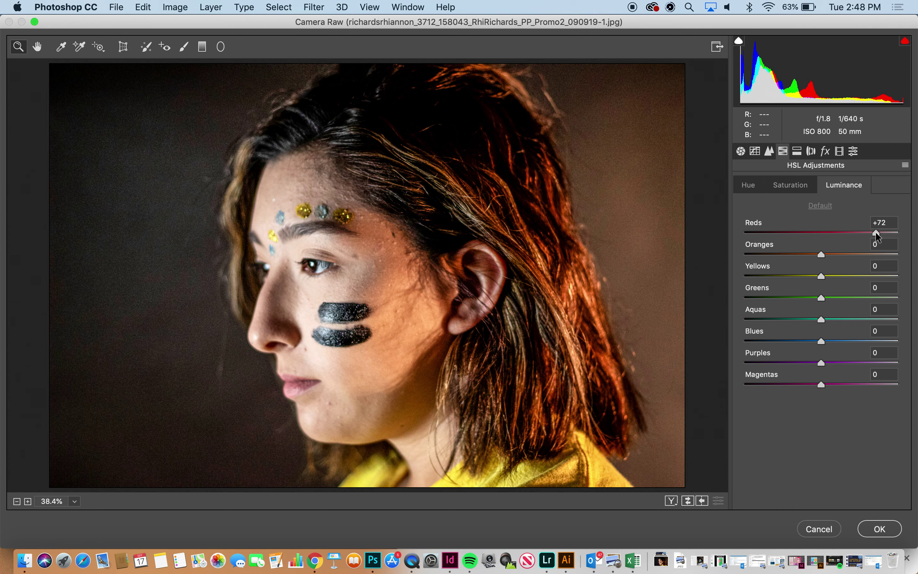
drag(876, 233, 875, 233)
mouse_move(826, 252)
mouse_down()
mouse_move(851, 253)
mouse_move(822, 256)
mouse_up()
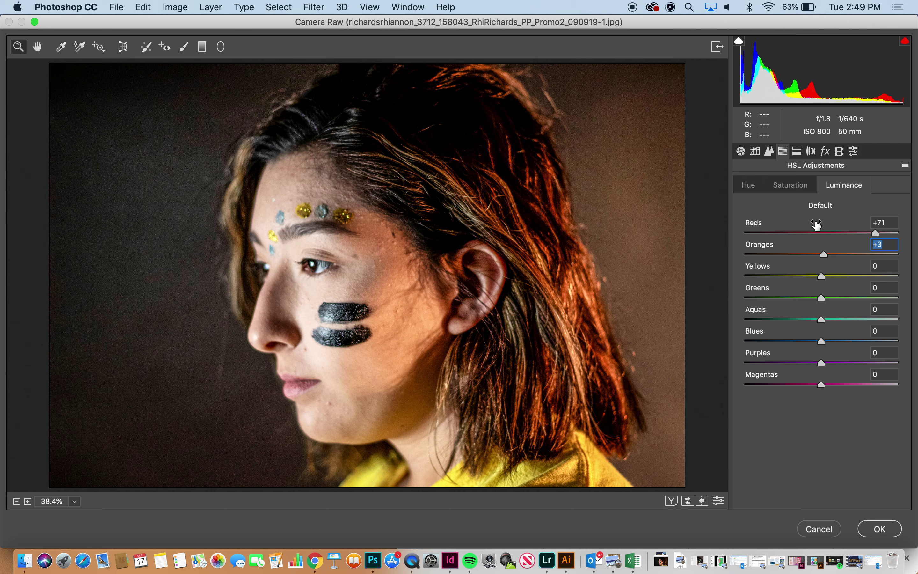
Set the HSL saturation to Reds +62, Aquas +100, Blues +15, Purples +58 and Magentas +63.
click(796, 186)
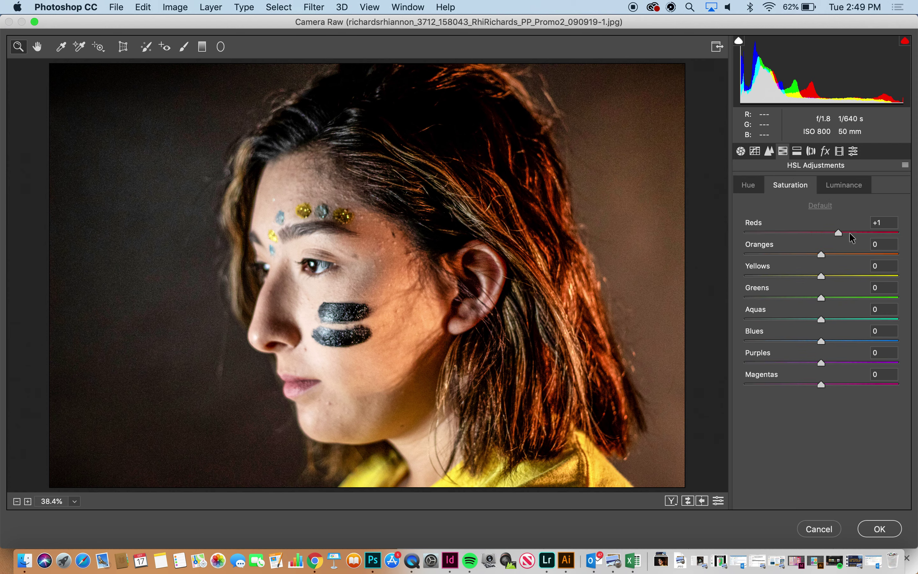
drag(869, 234, 868, 235)
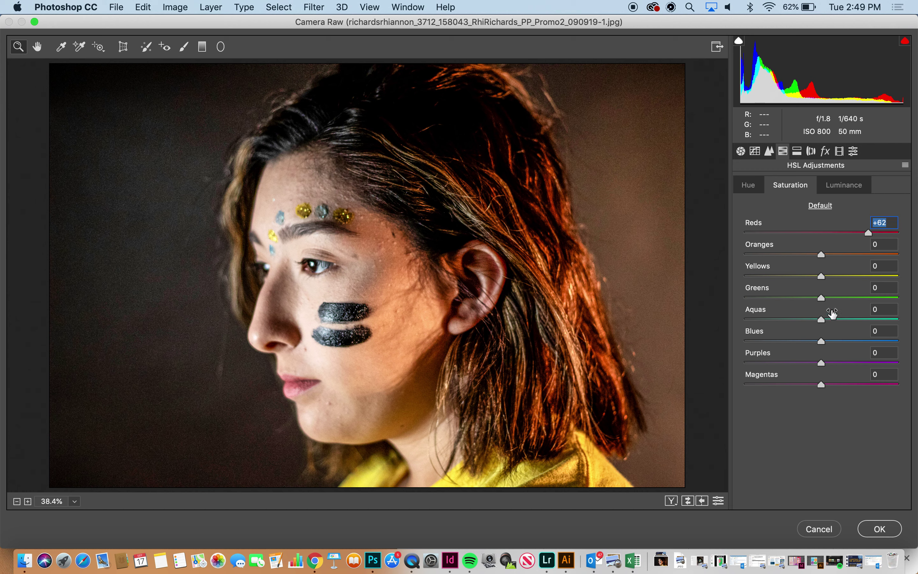
drag(821, 342, 875, 341)
drag(840, 341, 877, 325)
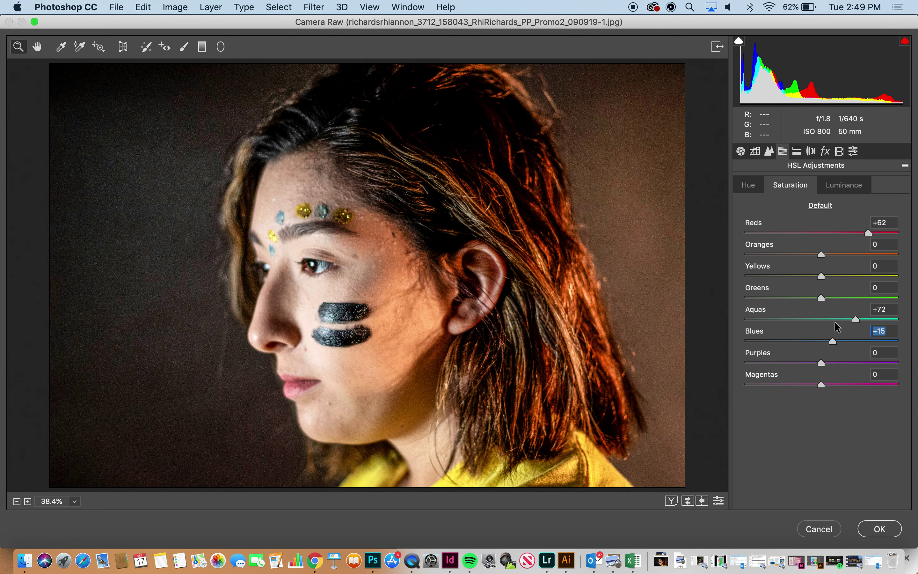
drag(772, 319, 898, 327)
click(894, 320)
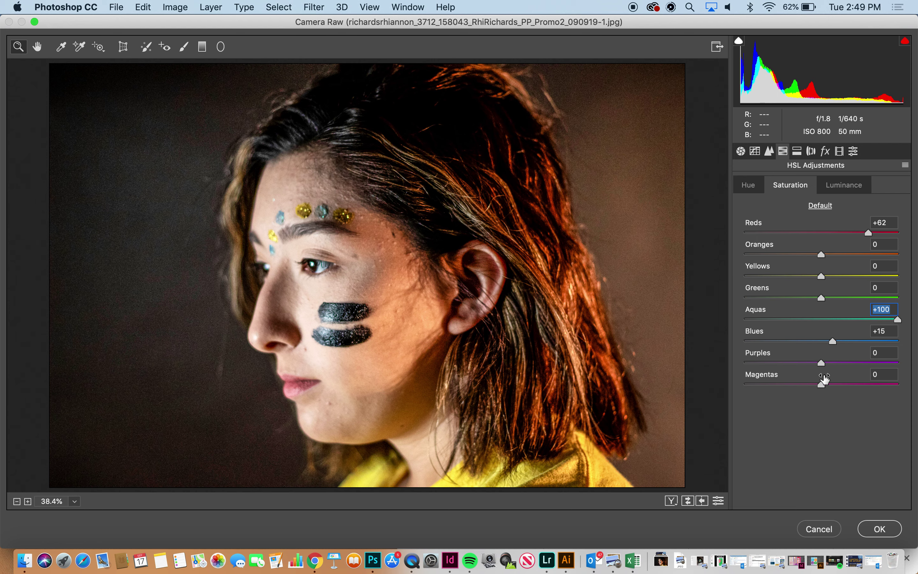
drag(820, 362, 868, 362)
click(868, 387)
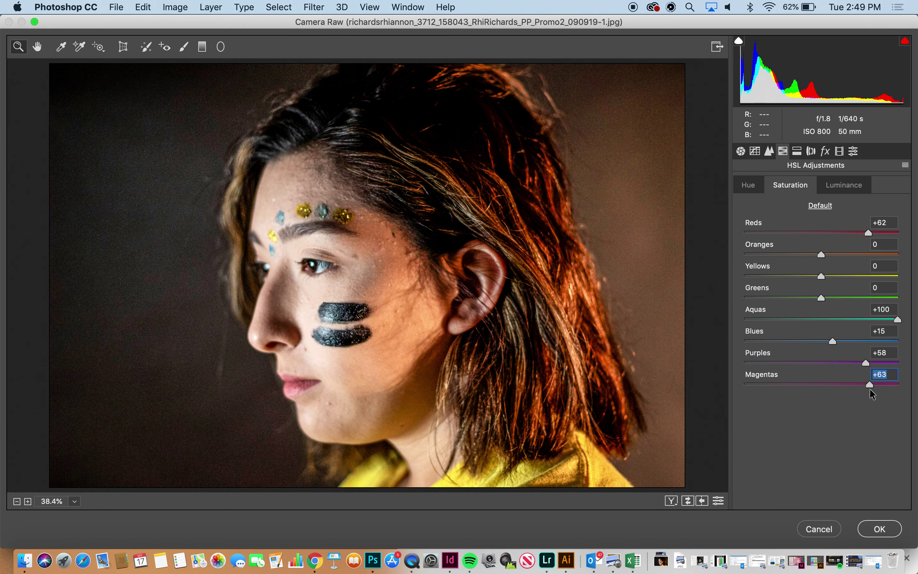
Apply the Camera Raw filter and toggle Layer 1's visibility to compare the portrait before and after.
click(883, 528)
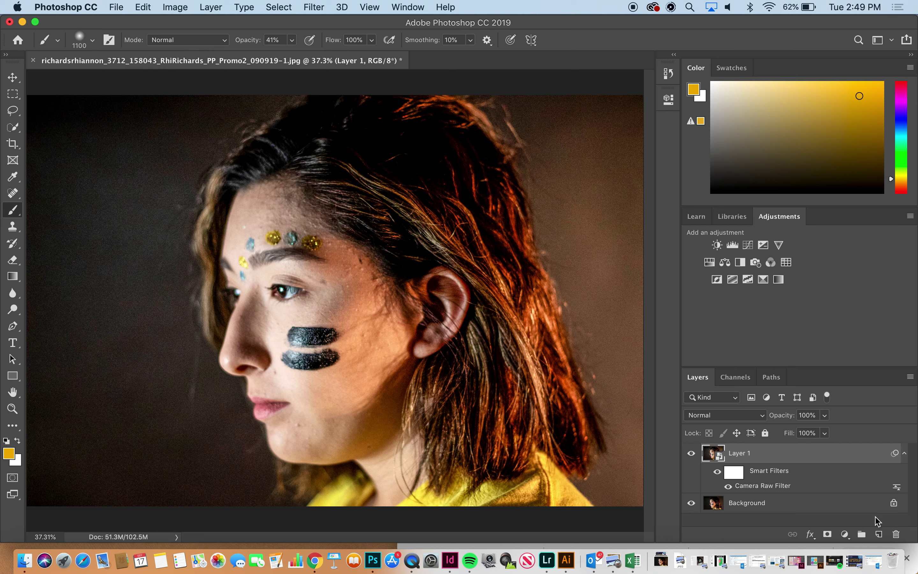
click(690, 456)
click(691, 453)
click(691, 454)
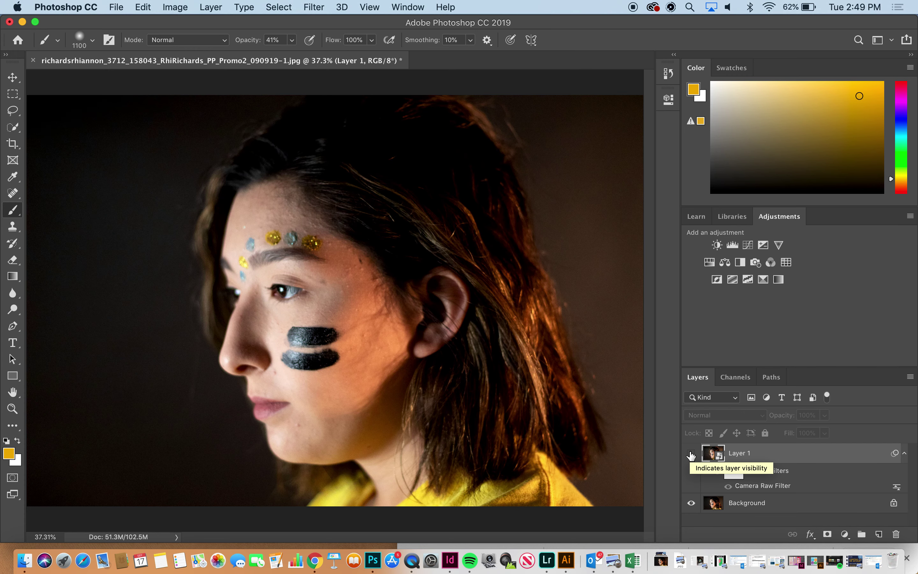
click(691, 454)
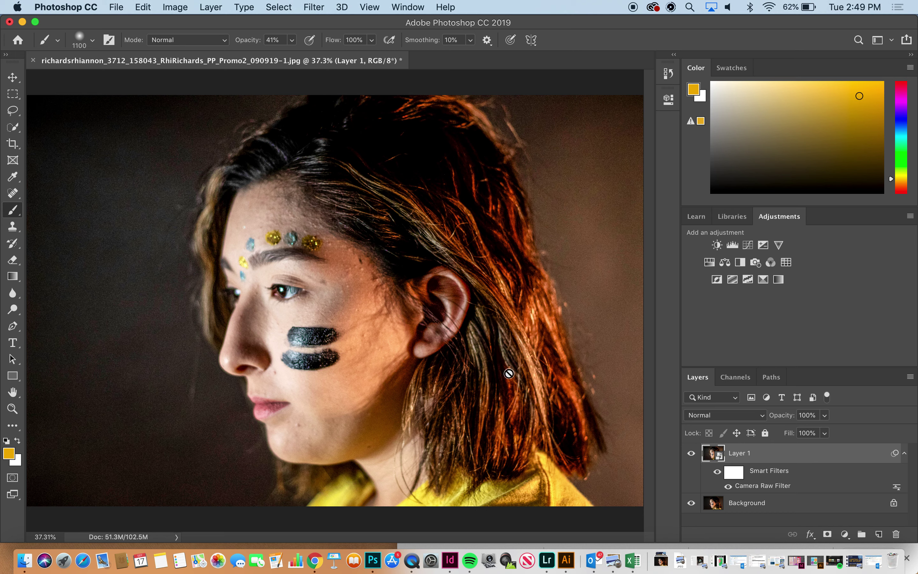
Duplicate Layer 1 as a rasterized copy and compare the portrait with the copy hidden and shown.
key(super+j)
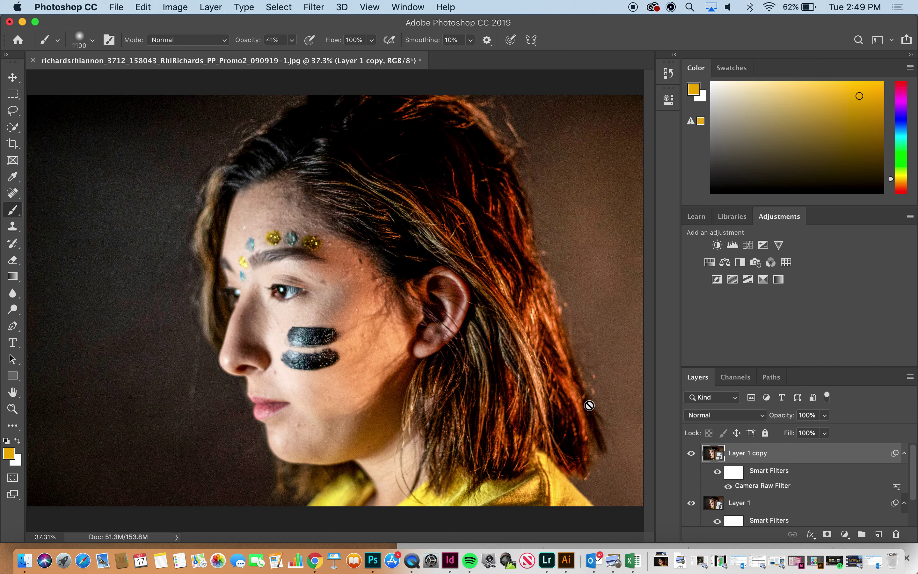
click(458, 343)
click(552, 204)
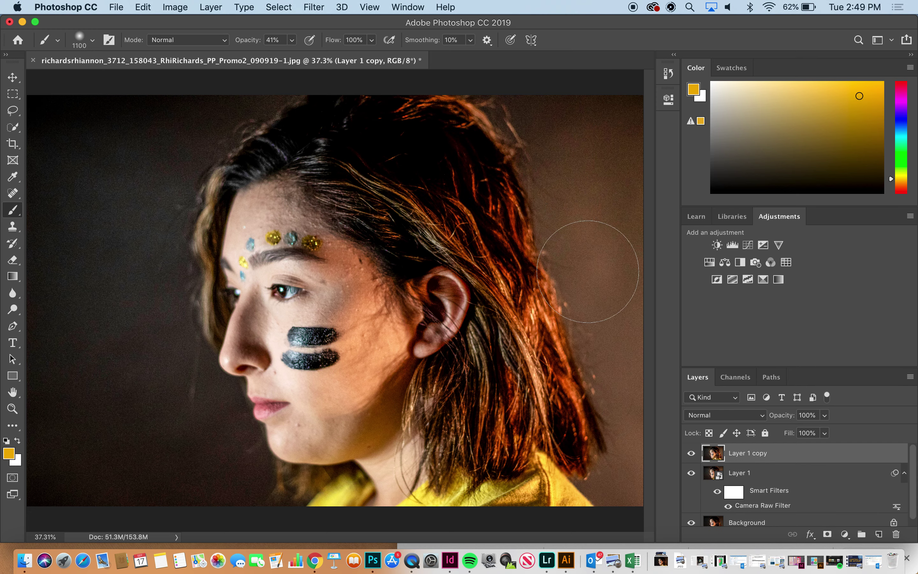
click(690, 452)
click(690, 452)
click(691, 454)
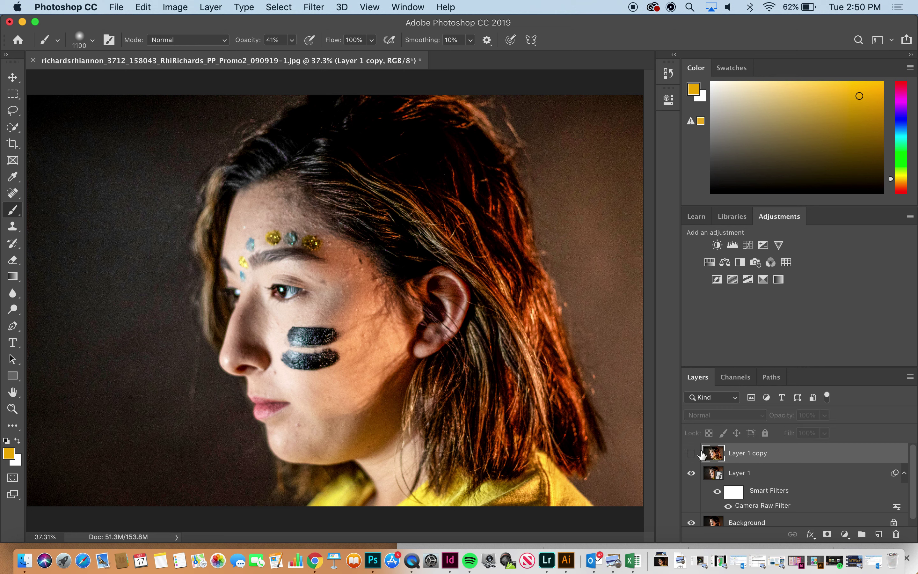
click(692, 454)
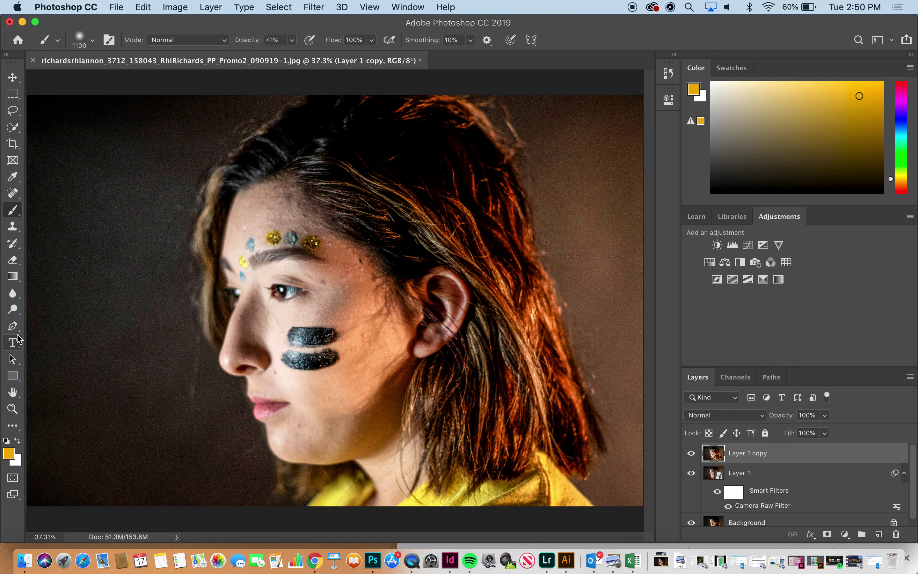
Heal the blemishes on the temple and cheek with a 90 px Content-Aware Spot Healing Brush.
click(13, 194)
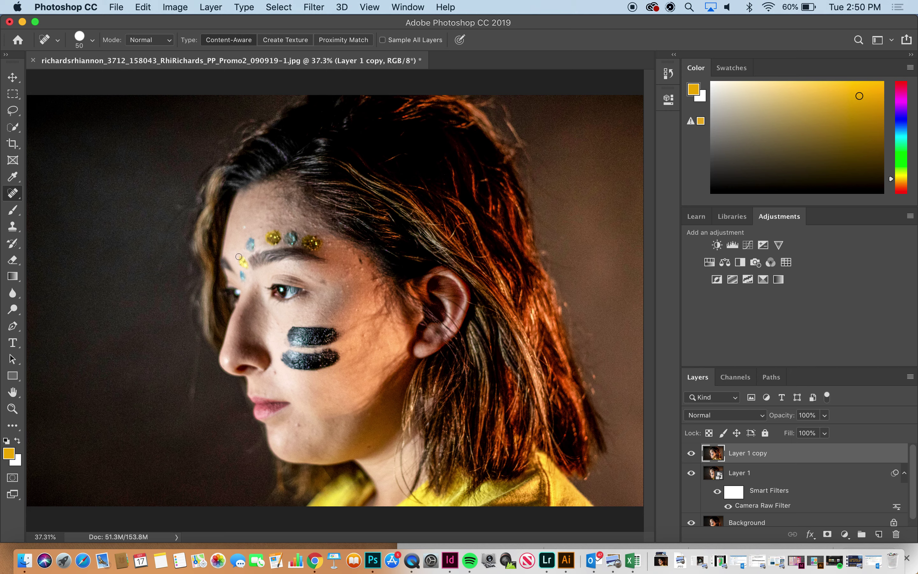
key(z)
drag(305, 290, 331, 300)
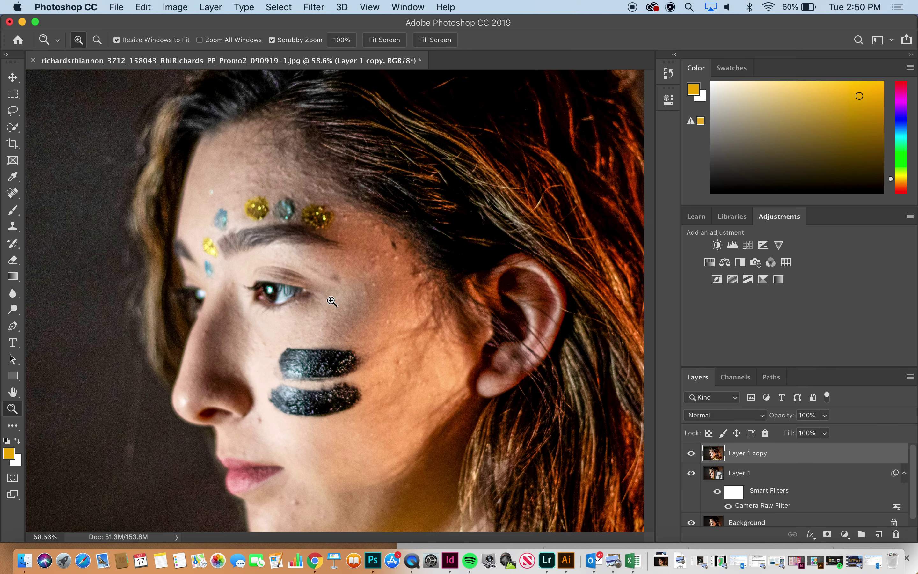
scroll(322, 304, up, 2)
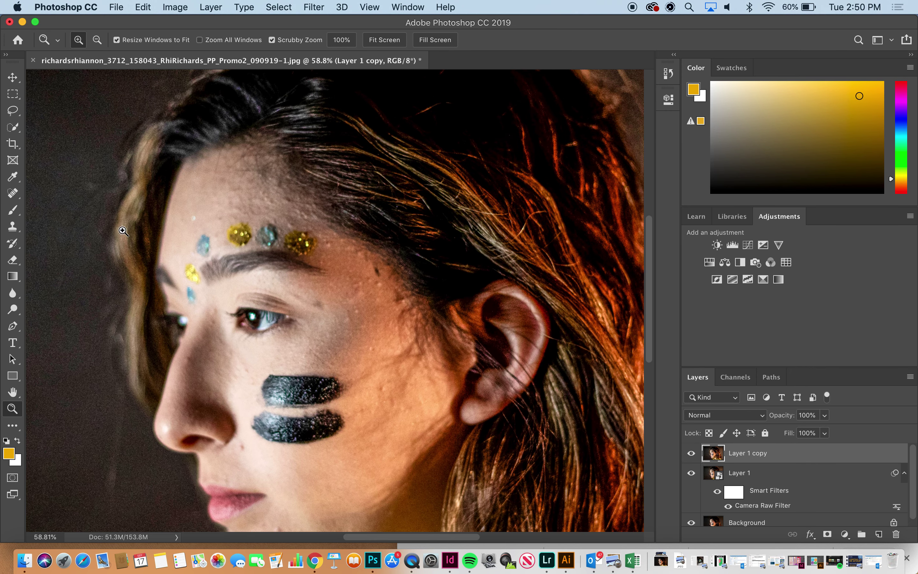
click(14, 194)
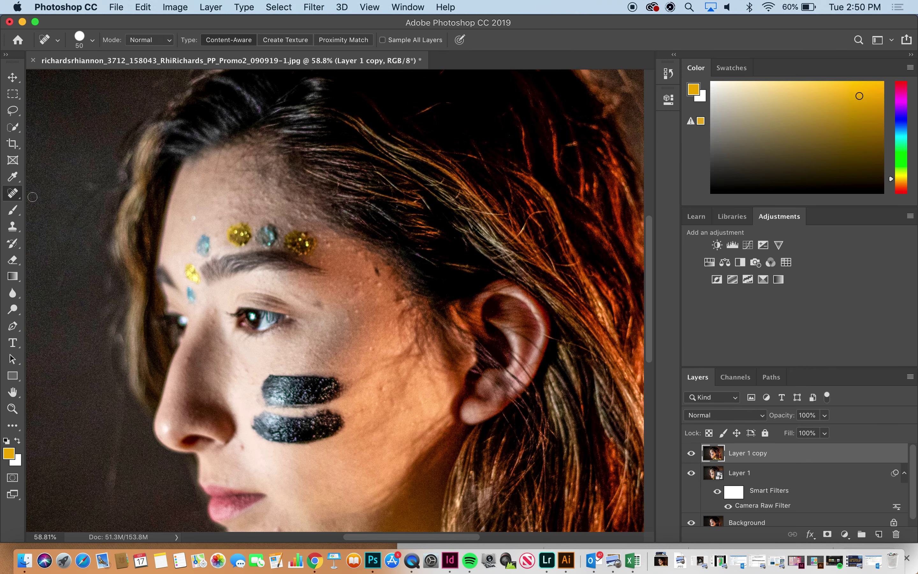
click(402, 302)
click(359, 309)
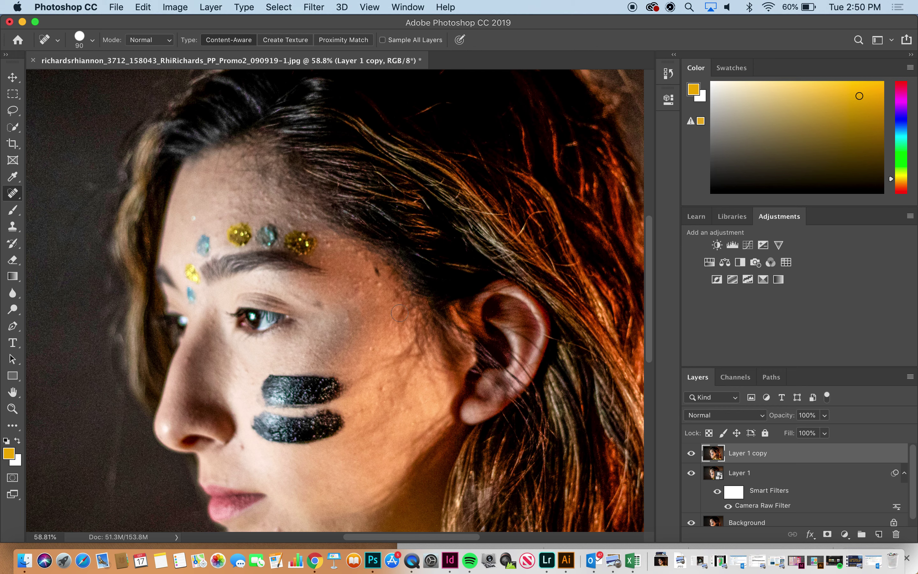
click(328, 240)
click(363, 256)
click(380, 283)
click(347, 321)
click(375, 347)
click(384, 388)
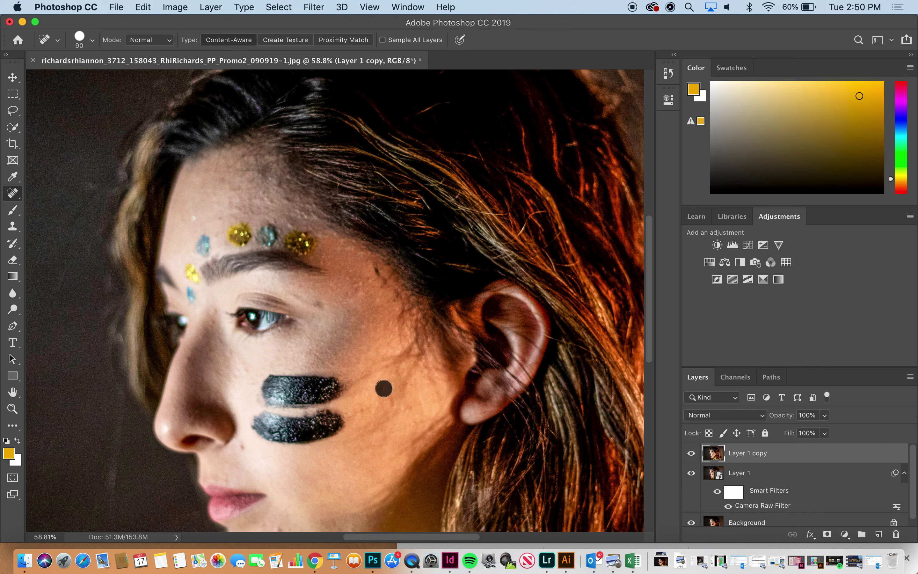
click(361, 283)
click(355, 287)
Heal the blemishes on the forehead above the glitter dots with the Spot Healing Brush.
click(293, 223)
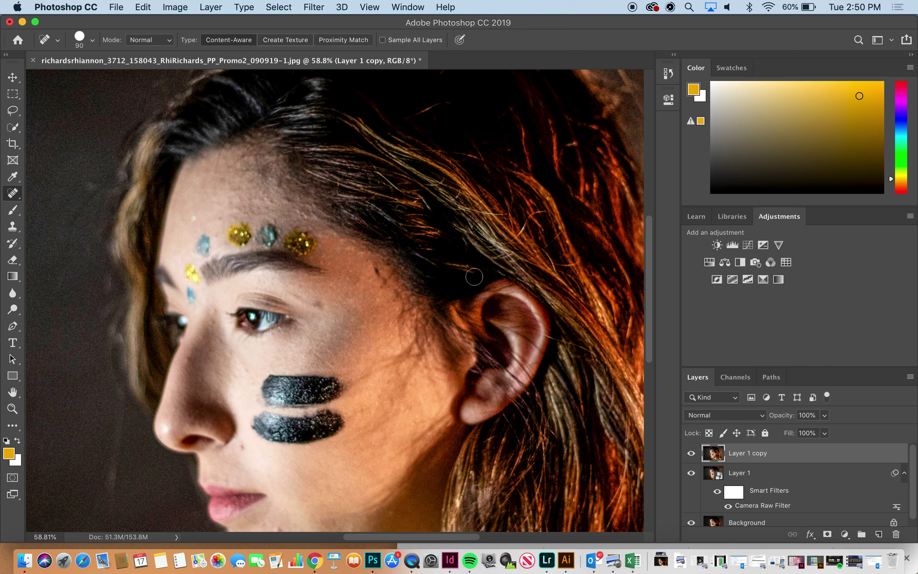
click(267, 197)
click(267, 195)
click(261, 201)
click(290, 202)
Heal the remaining spots on the lower cheek, jaw, nose and forehead, and fit the whole portrait in view.
drag(408, 363, 417, 288)
click(289, 451)
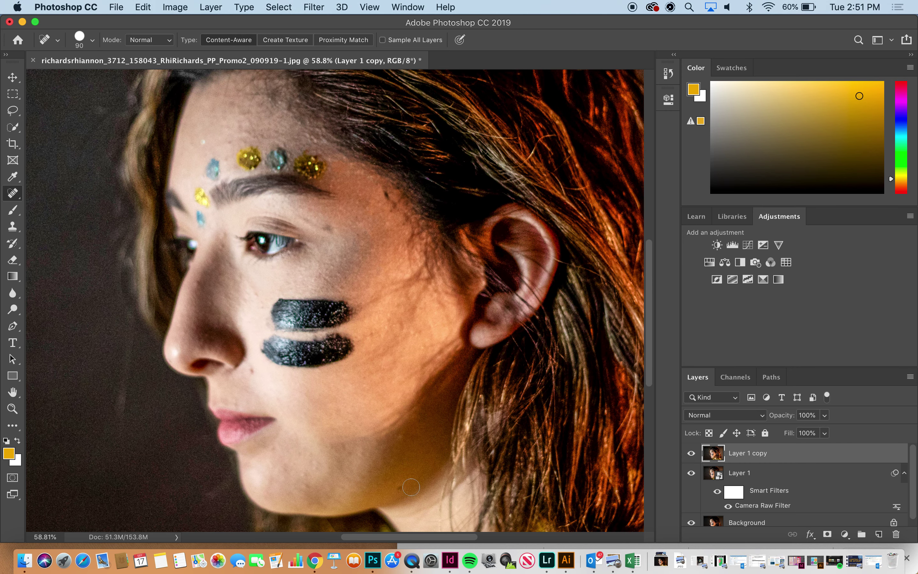
click(400, 487)
click(219, 248)
click(252, 373)
click(338, 162)
click(204, 143)
key(super+0)
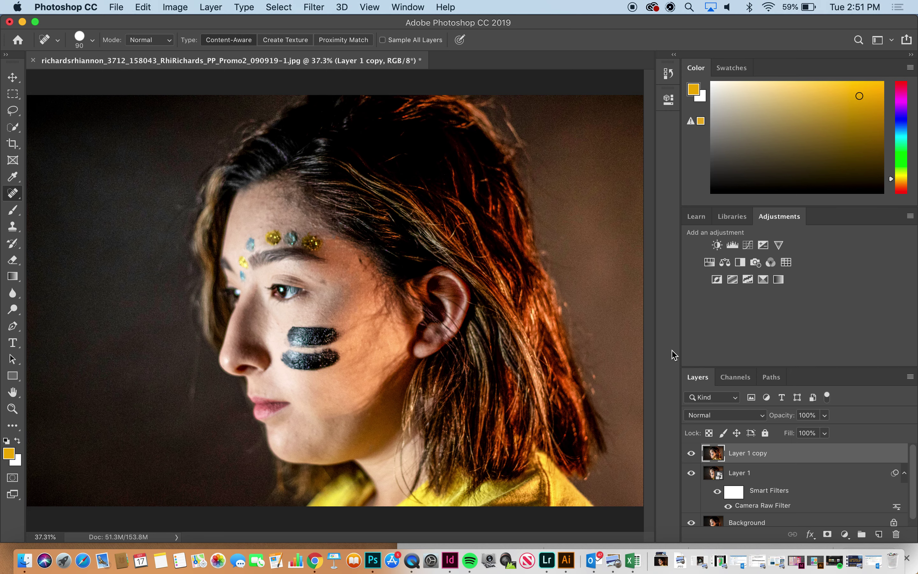
Set the Brush tool's foreground color to pinkish red #f45564 and its painting mode to Soft Light.
key(super+minus)
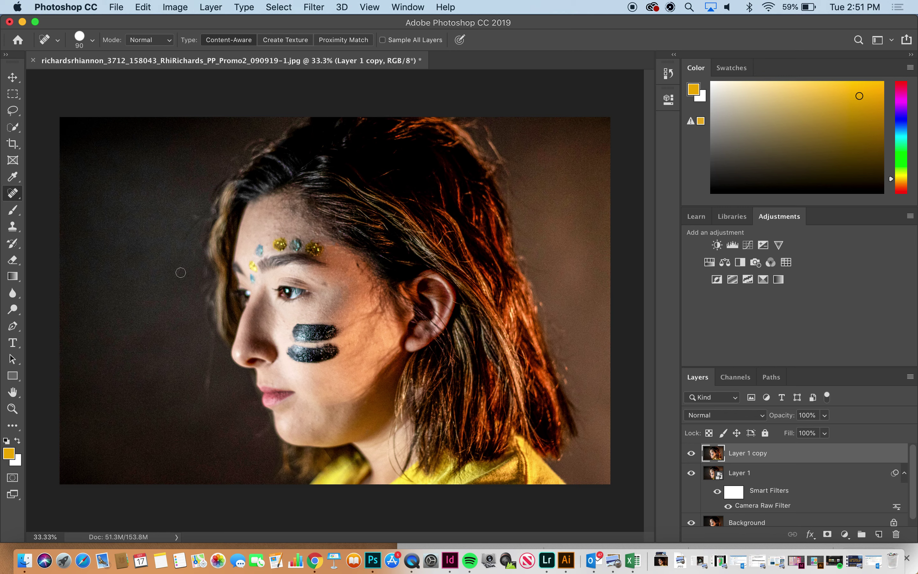
key(b)
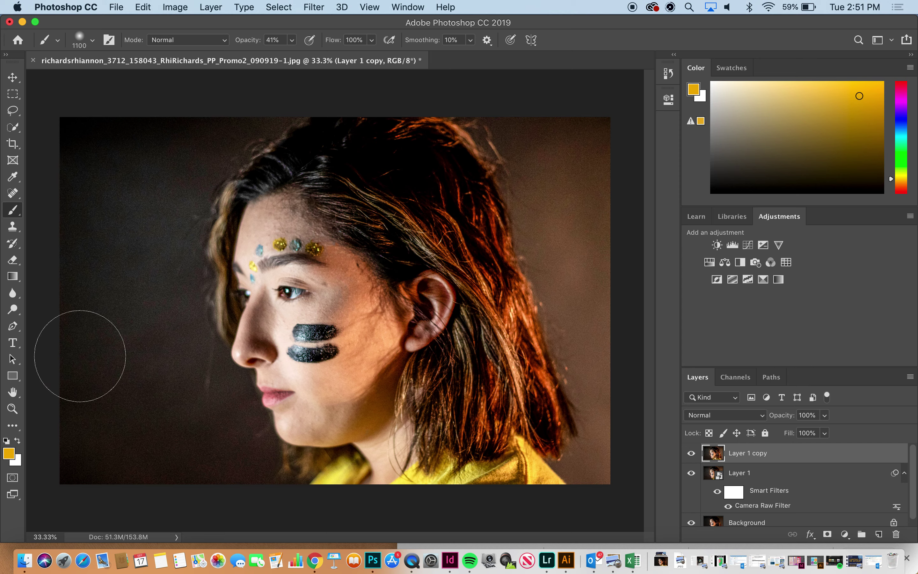
click(10, 451)
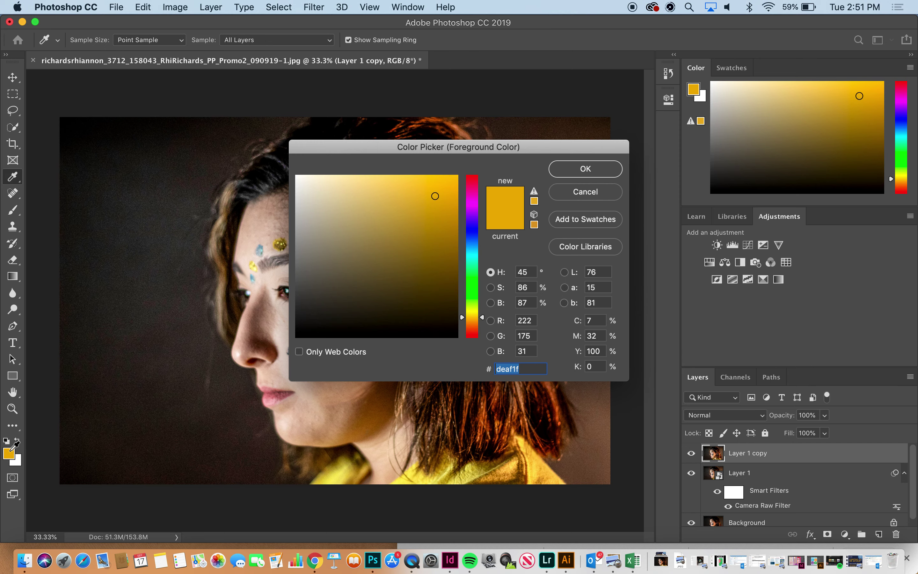
click(477, 177)
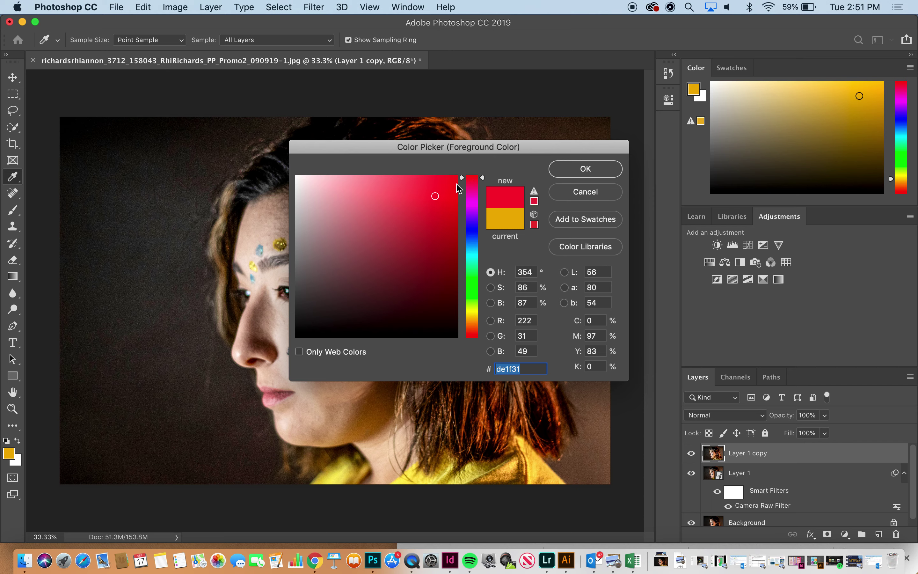
click(401, 182)
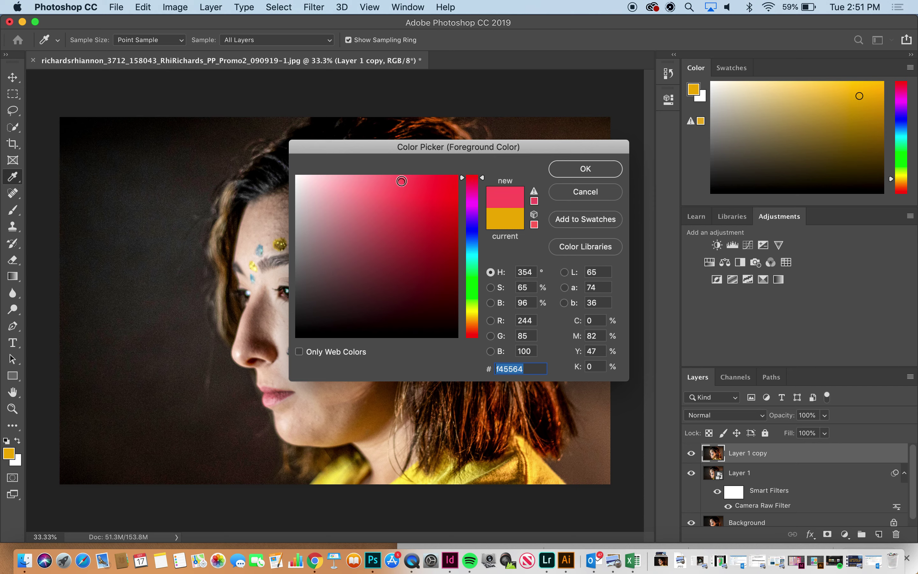
click(584, 171)
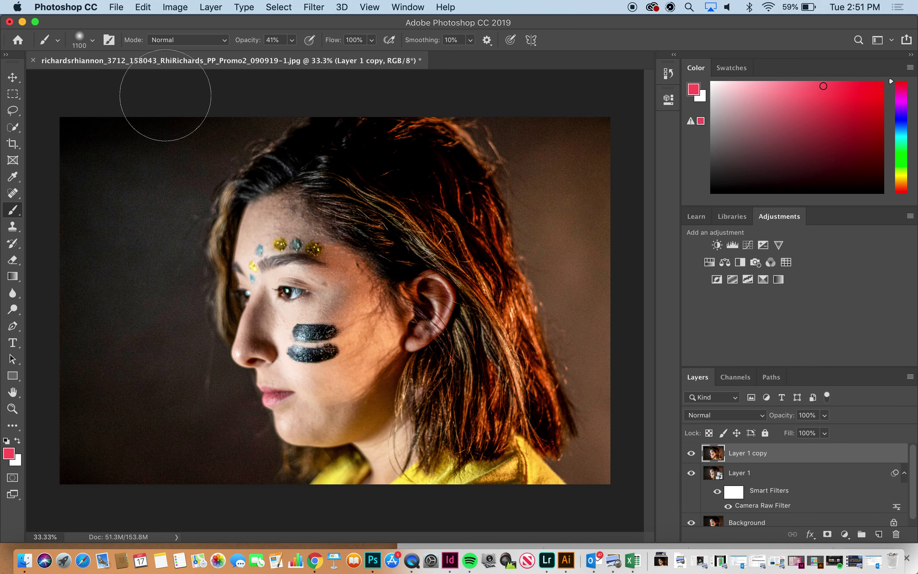
click(187, 40)
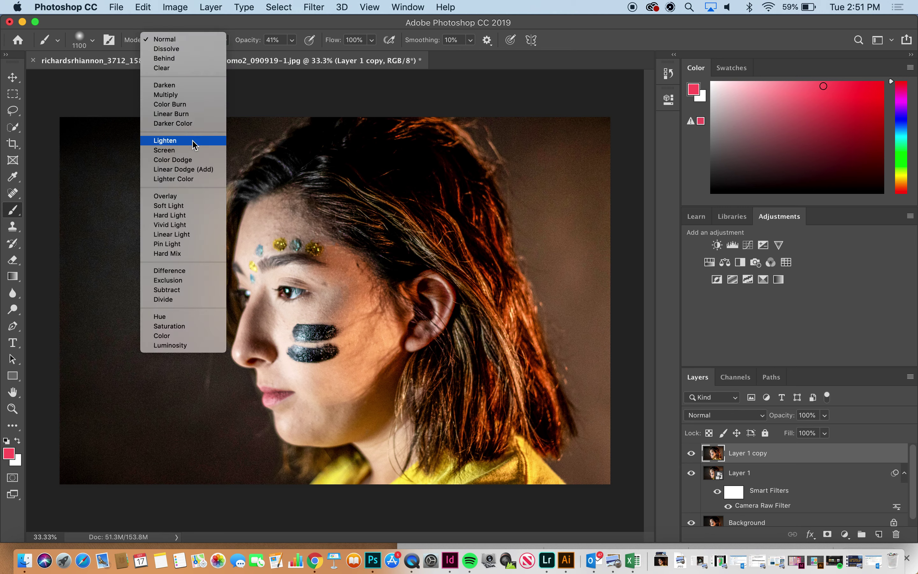
click(194, 205)
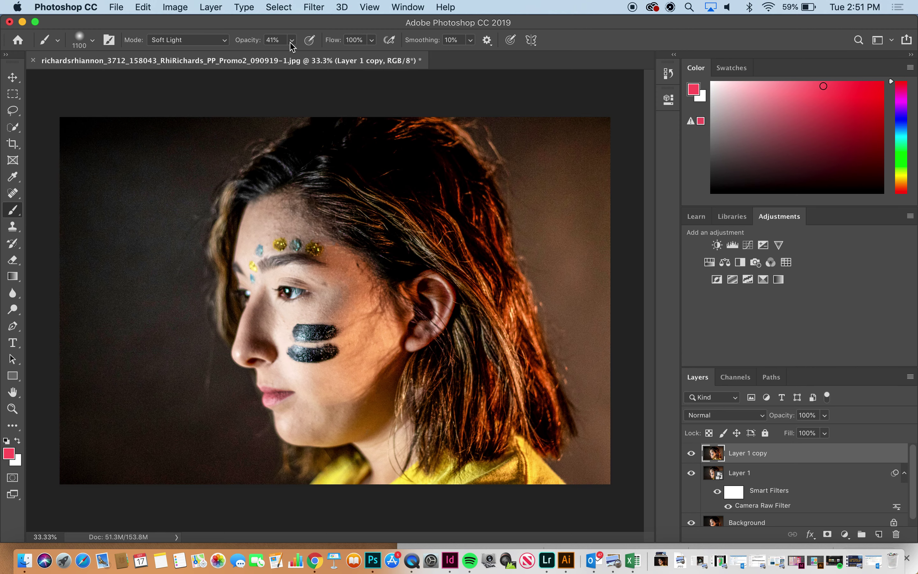
Try a red stroke across the dark background above the face and enlarge the brush to 2000 px.
mouse_move(215, 144)
mouse_down()
mouse_move(240, 144)
mouse_move(150, 127)
mouse_move(272, 114)
mouse_move(284, 126)
mouse_move(210, 152)
mouse_move(107, 121)
mouse_move(156, 116)
mouse_move(110, 126)
mouse_move(115, 133)
mouse_move(72, 134)
mouse_move(35, 96)
mouse_move(38, 109)
mouse_move(118, 137)
mouse_up()
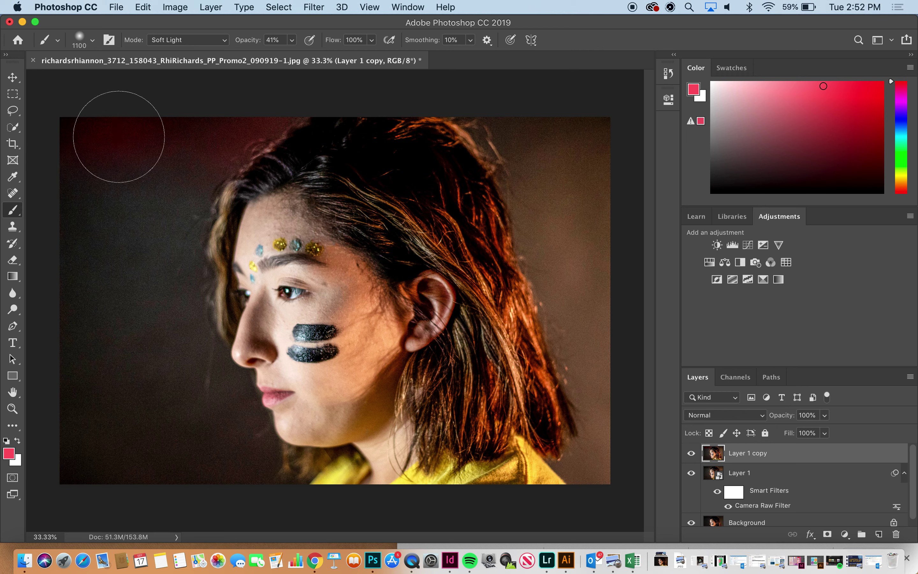
key(bracketright)
key(bracketright)
key(bracketright)
key(bracketright)
key(bracketright)
key(bracketright)
key(bracketright)
key(bracketright)
key(bracketright)
drag(172, 150, 174, 159)
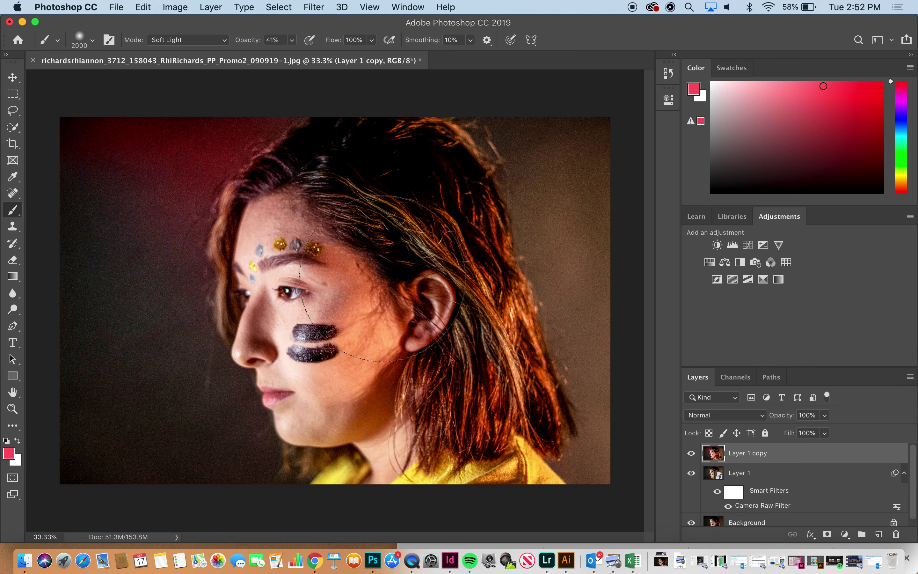
mouse_move(399, 424)
mouse_down()
mouse_move(475, 483)
mouse_move(493, 472)
mouse_up()
drag(80, 131, 82, 130)
key(super+z)
key(super+z)
key(super+z)
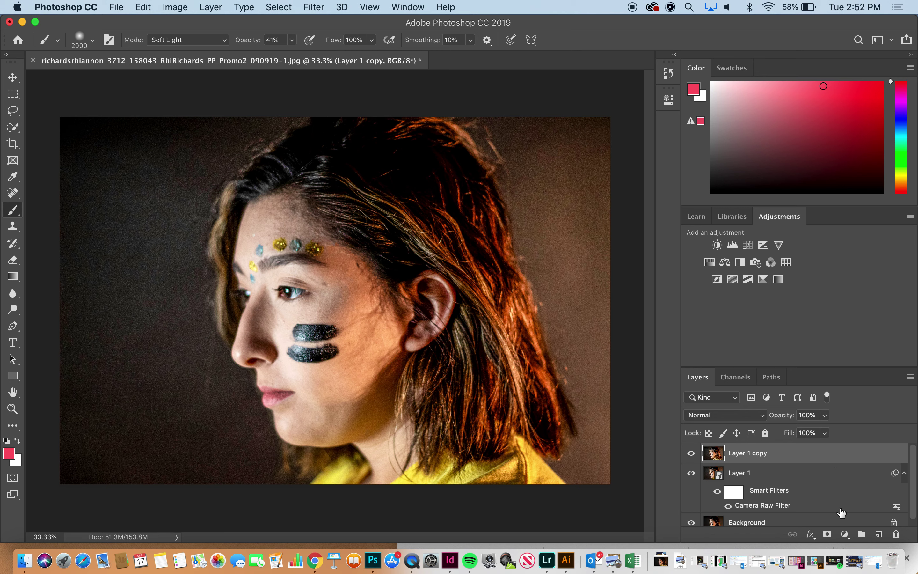
Add a new layer and paint a soft pinkish-red glow on it diagonally from the background above the forehead across the face to the shoulder.
click(879, 534)
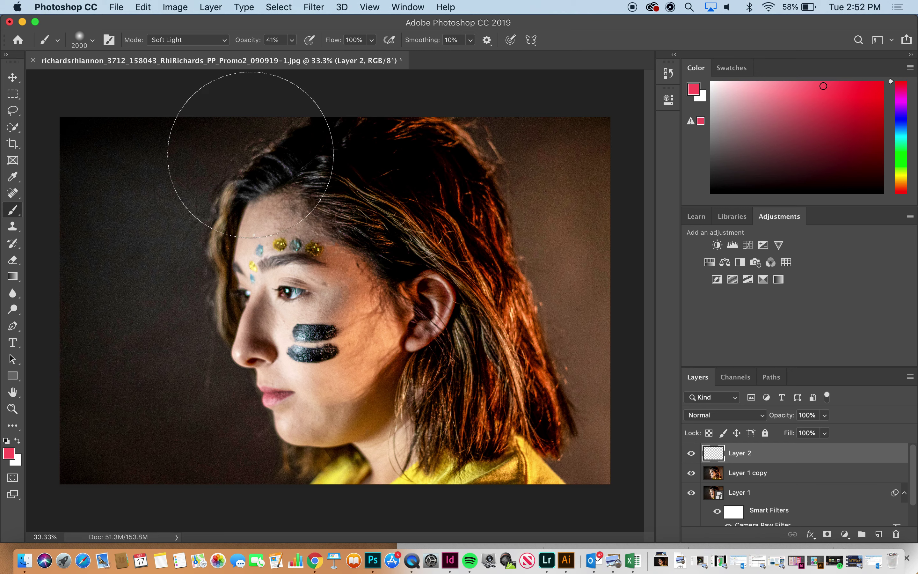
click(245, 152)
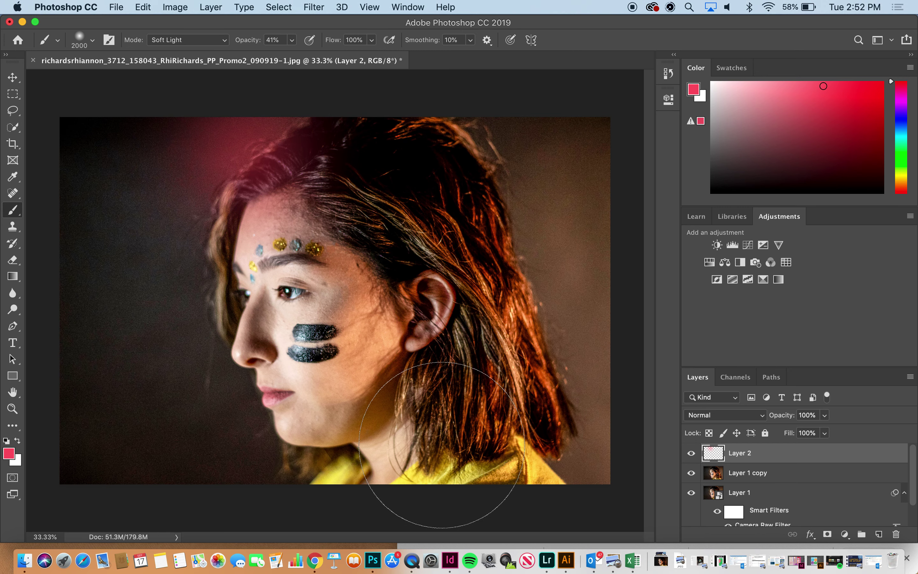
drag(288, 212, 451, 447)
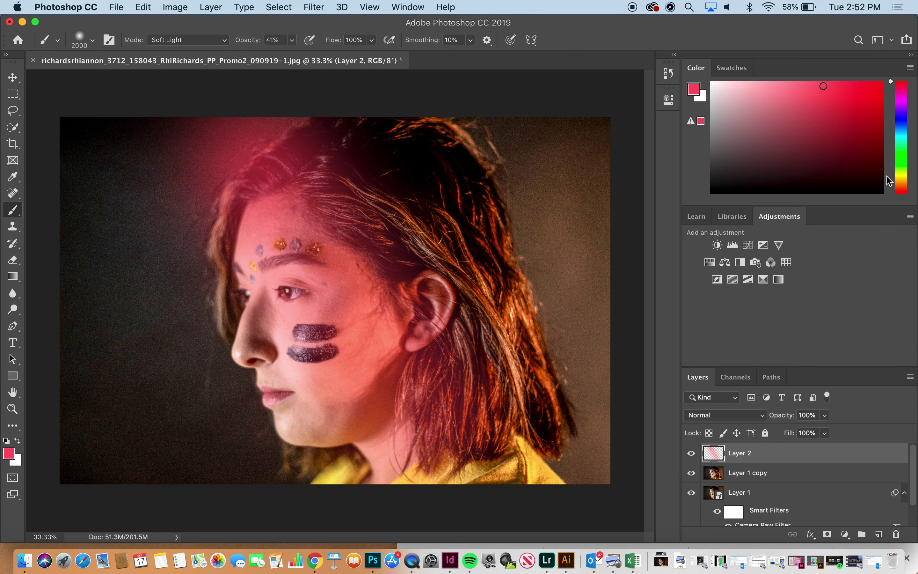
Paint a straight diagonal dark-red stroke across Layer 2 with a 1200 px brush, from the background above the forehead to beyond the shoulder.
click(902, 189)
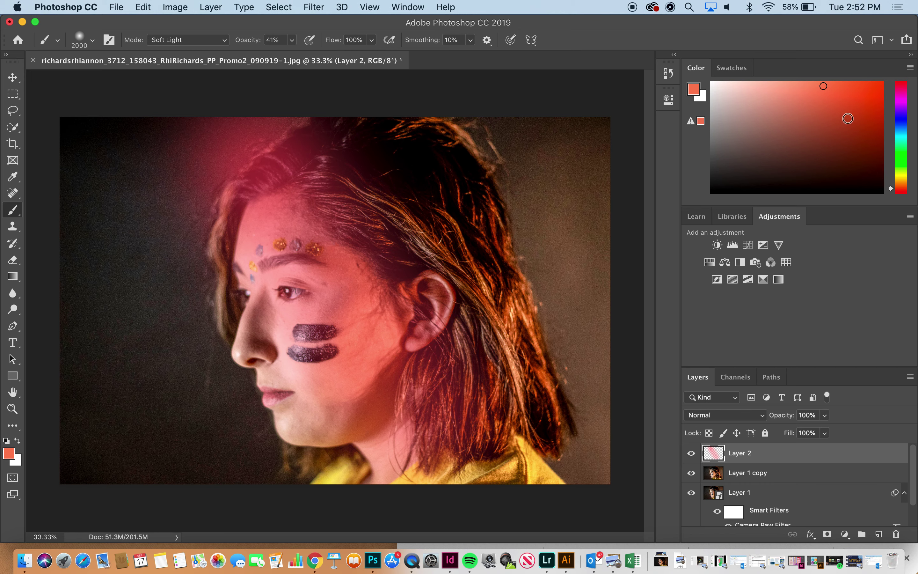
click(846, 122)
click(848, 134)
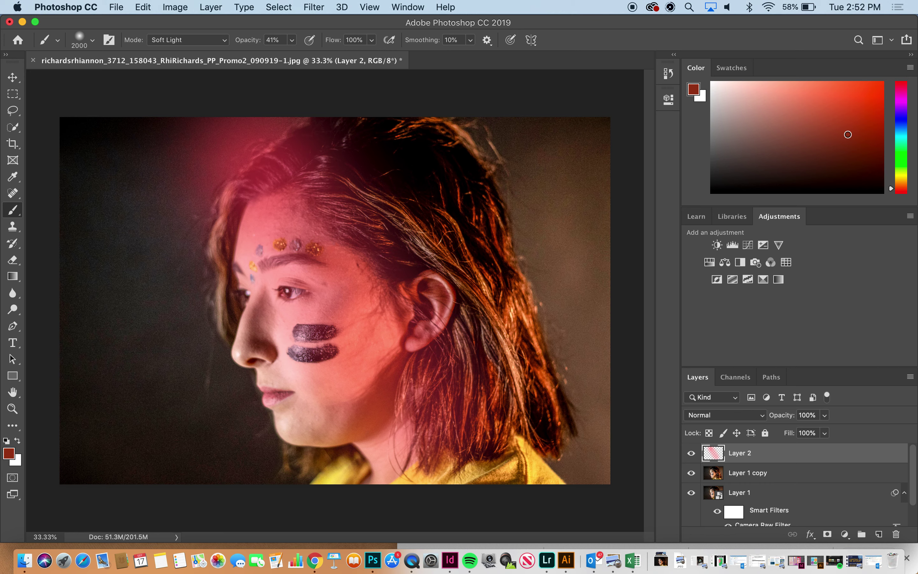
key(bracketleft)
key(bracketleft)
key(bracketleft)
key(bracketleft)
key(bracketleft)
key(bracketleft)
key(bracketleft)
key(bracketleft)
click(184, 115)
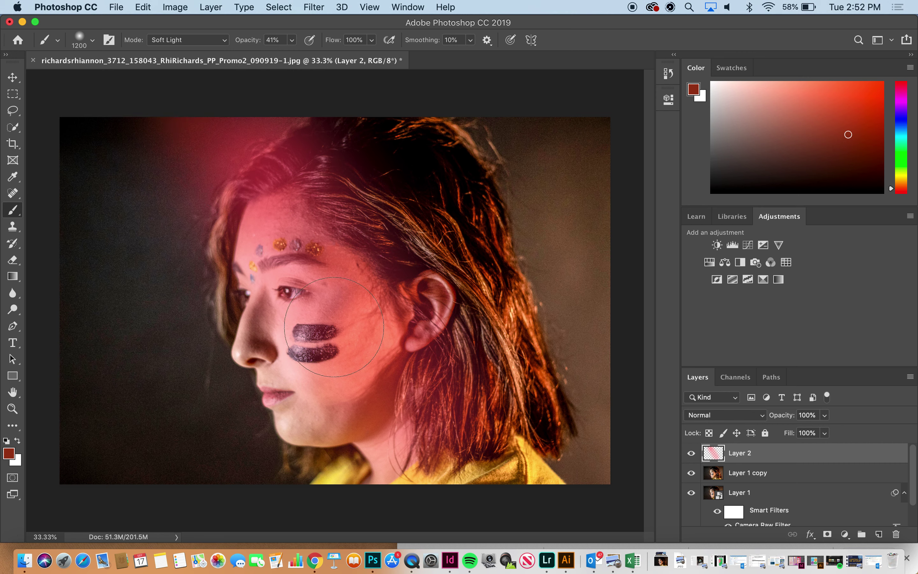
shift+click(597, 448)
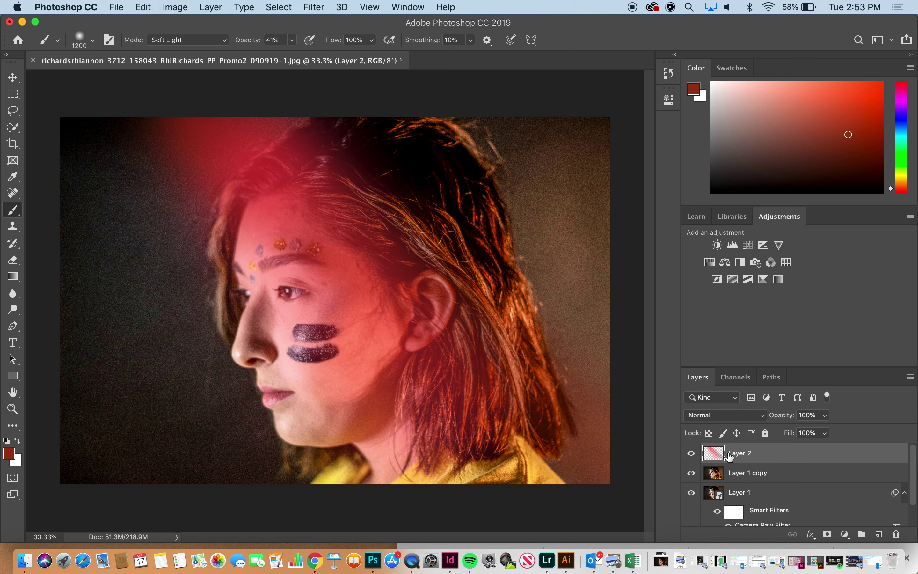
Compare the portrait with the painted Layer 2 hidden and shown.
click(692, 453)
click(692, 454)
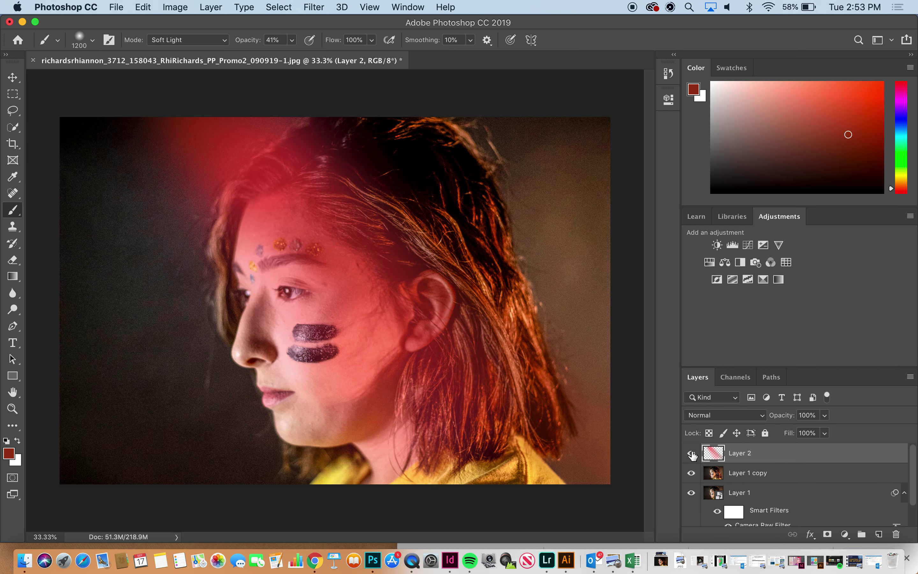
click(692, 454)
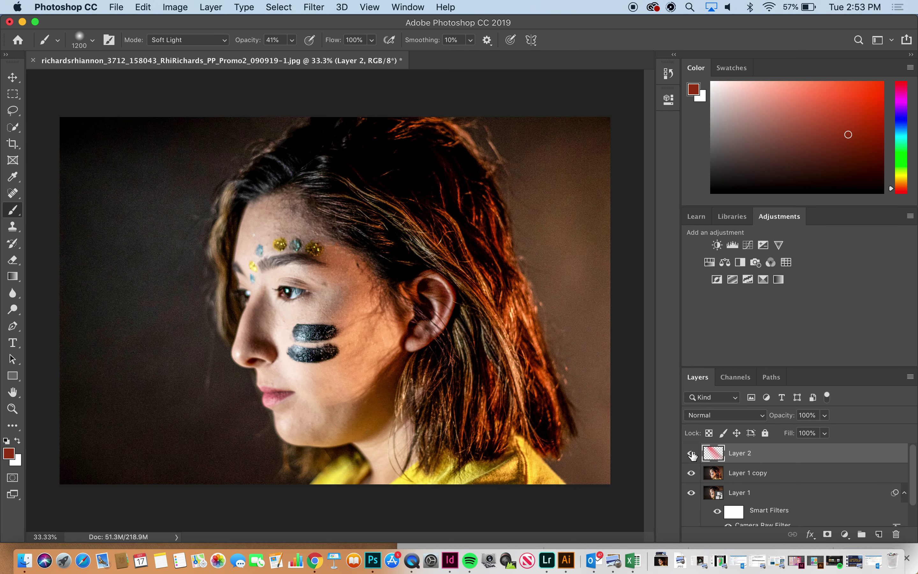
click(692, 453)
Set Layer 2's blend mode to Lighten and its opacity to 70%.
click(718, 421)
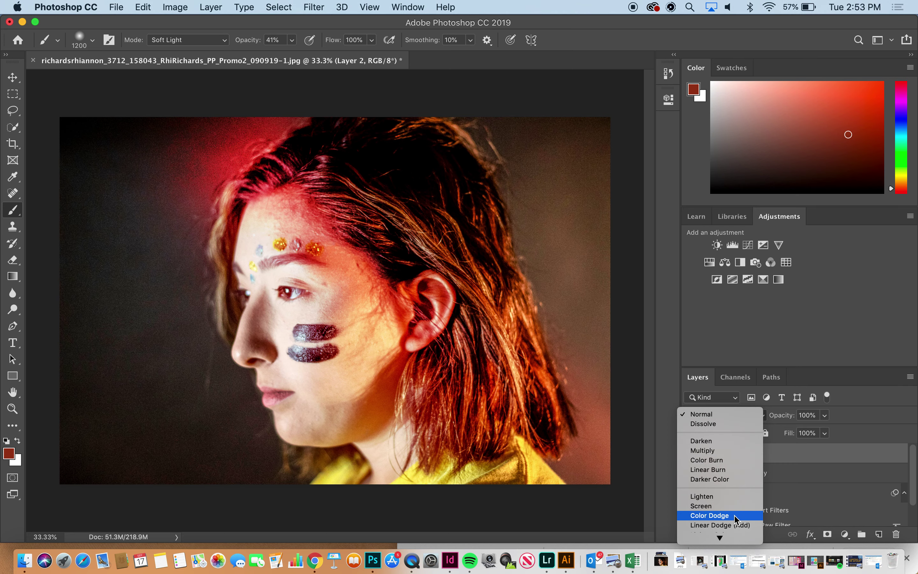
scroll(739, 528, down, 5)
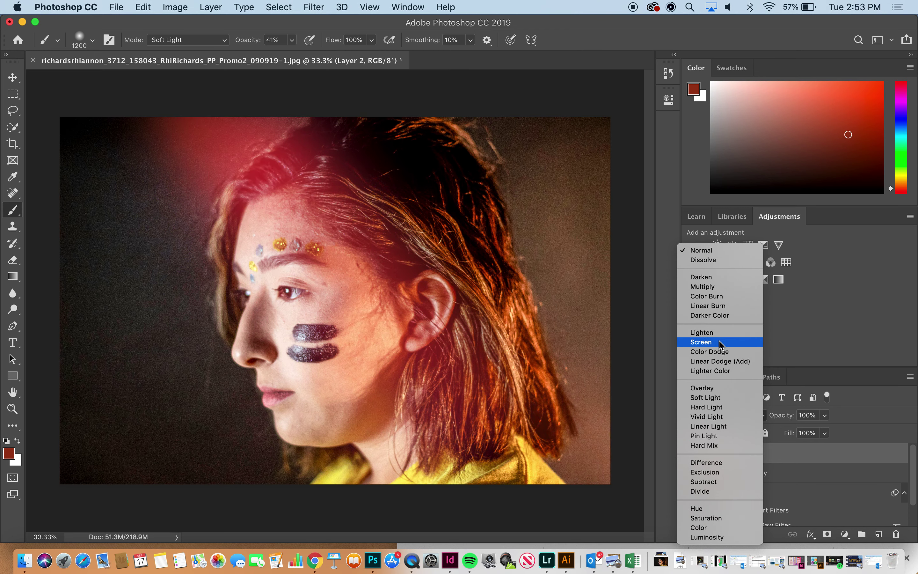
click(720, 333)
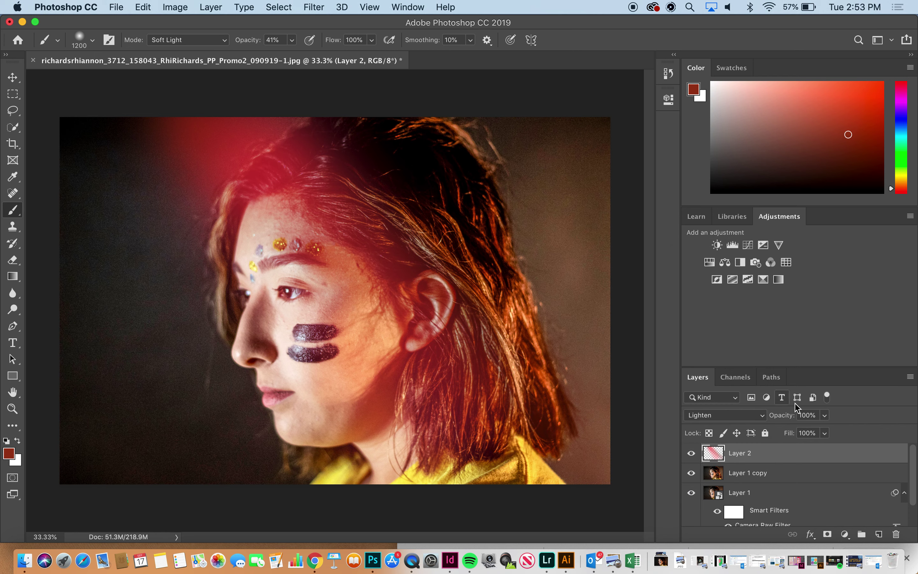
click(826, 416)
drag(824, 433, 807, 433)
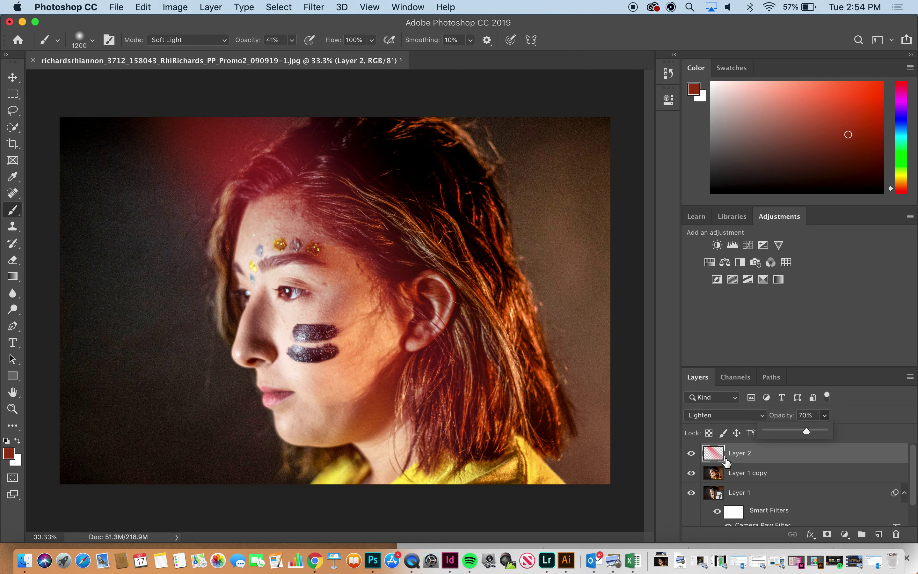
Duplicate Layer 2 and move the copy left so its red glow covers the background in front of the face.
key(super+j)
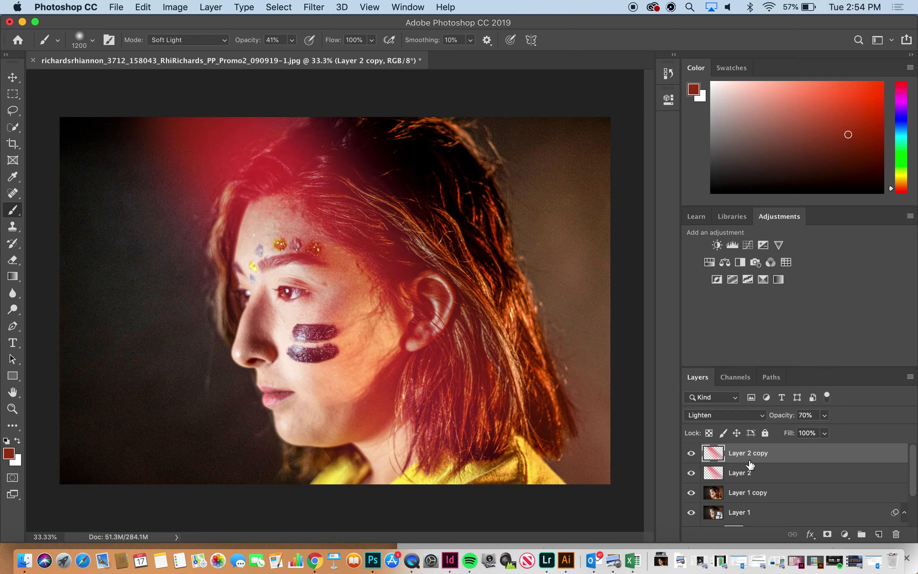
key(super+t)
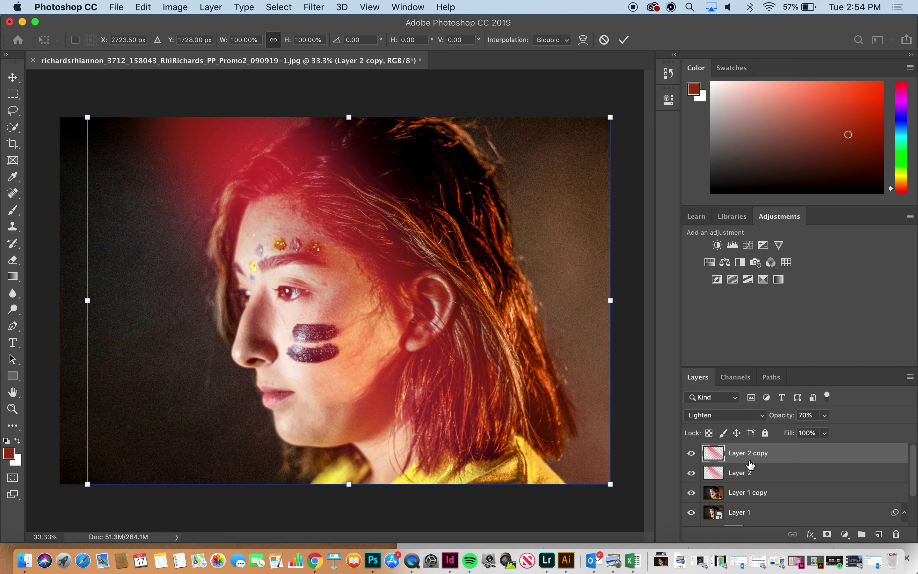
key(b)
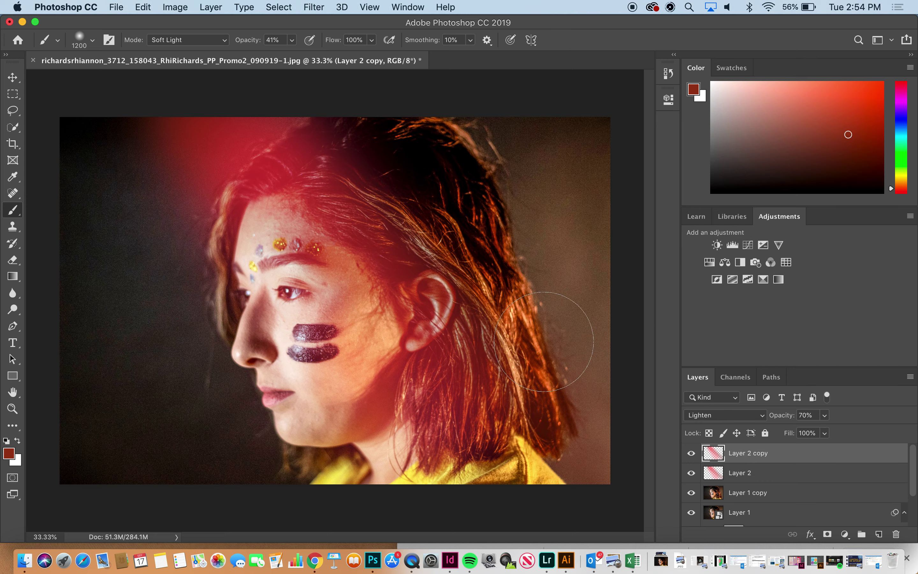
click(12, 77)
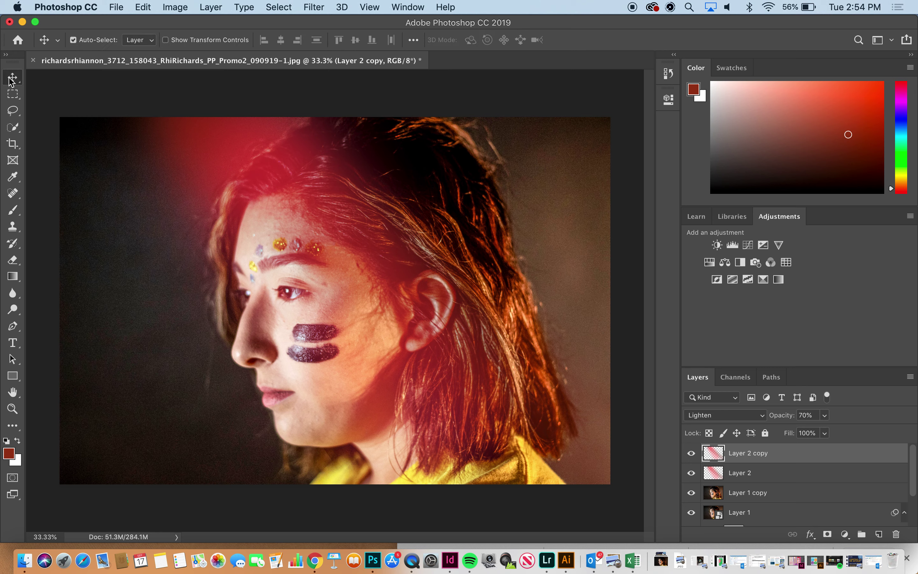
drag(277, 216, 170, 205)
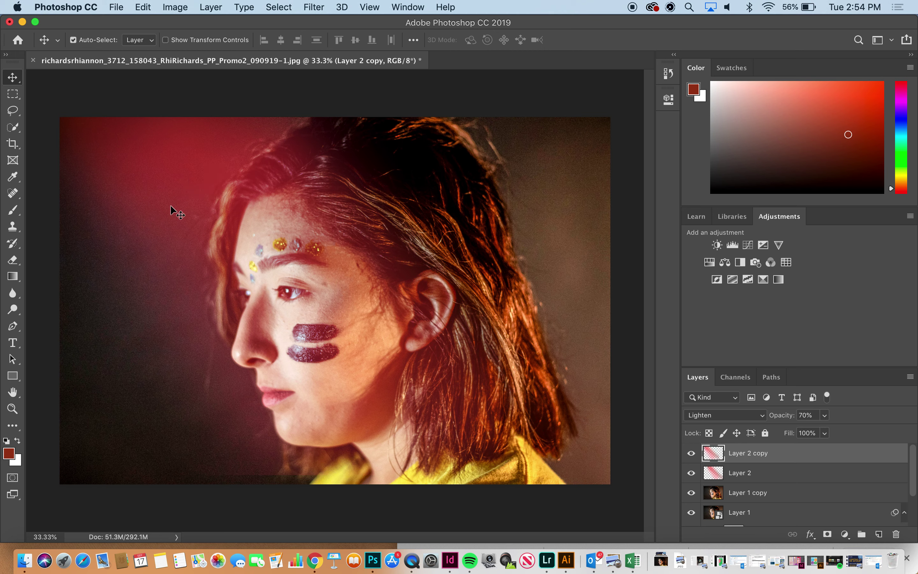
Scale the copied glow layer to 108.90% width and 111.00% height so it reaches past the image's lower edge.
key(super+t)
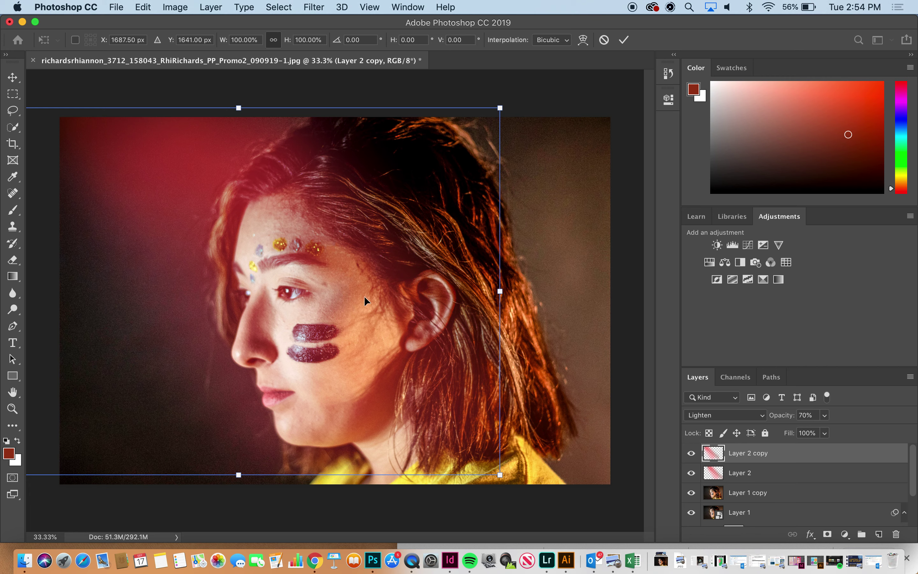
drag(499, 474, 546, 514)
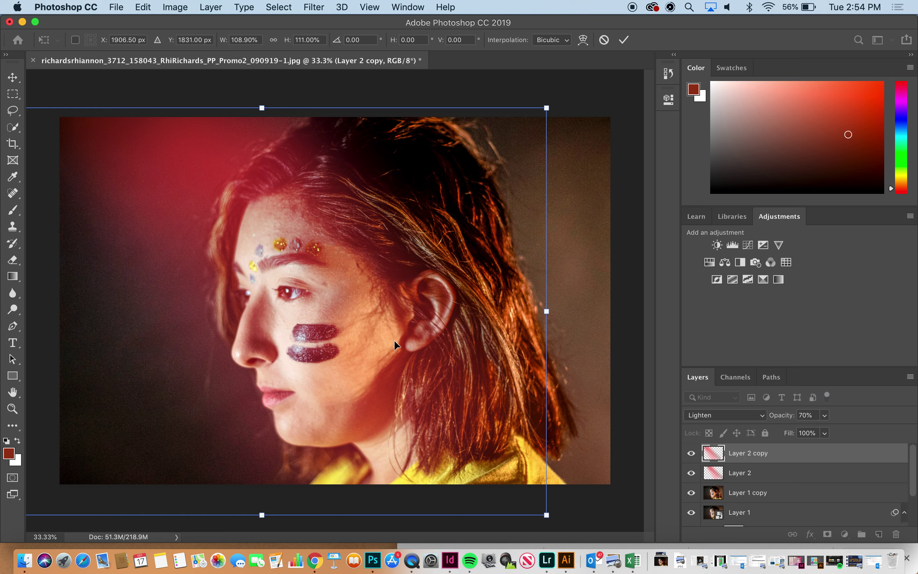
key(Return)
Reopen the Camera Raw smart filter on Layer 1 and raise Clarity to +76.
click(787, 500)
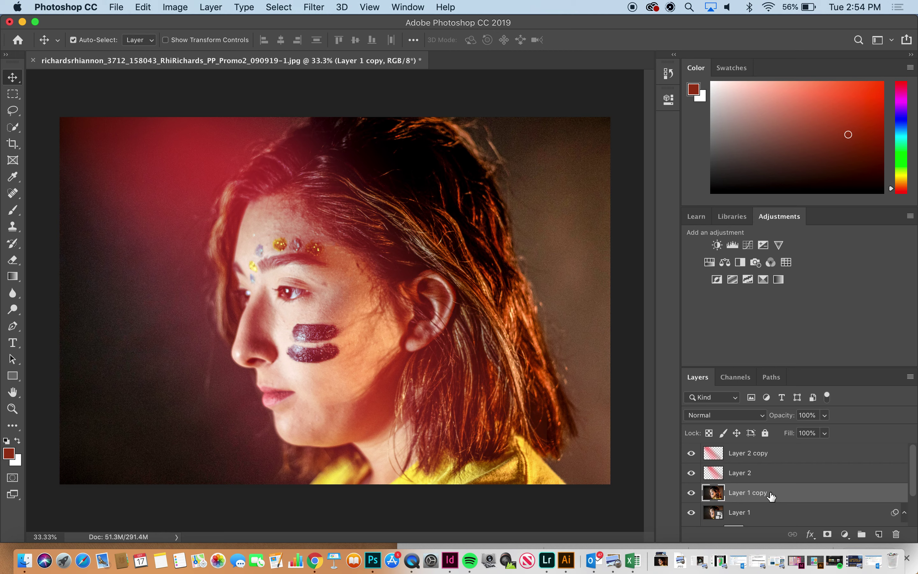
drag(914, 484, 914, 508)
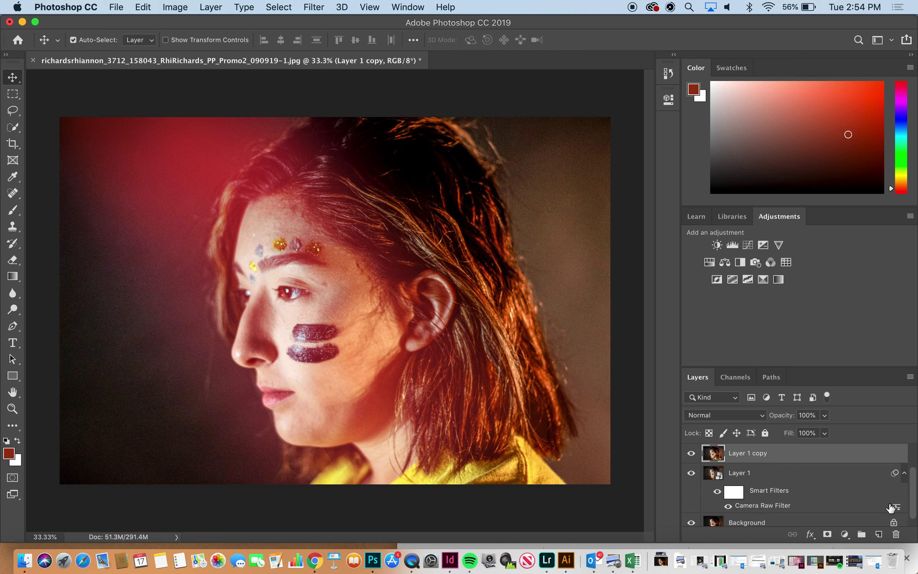
double_click(795, 508)
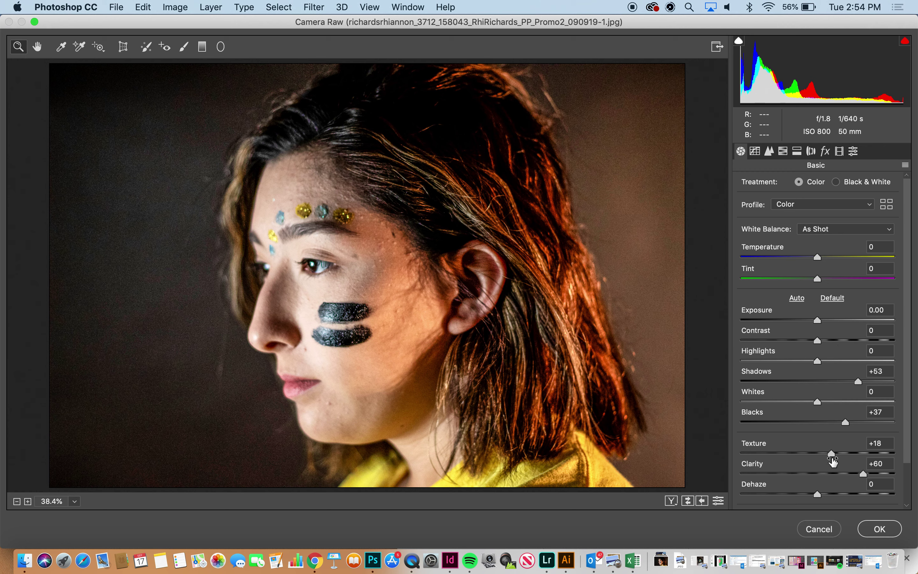
drag(866, 472, 875, 474)
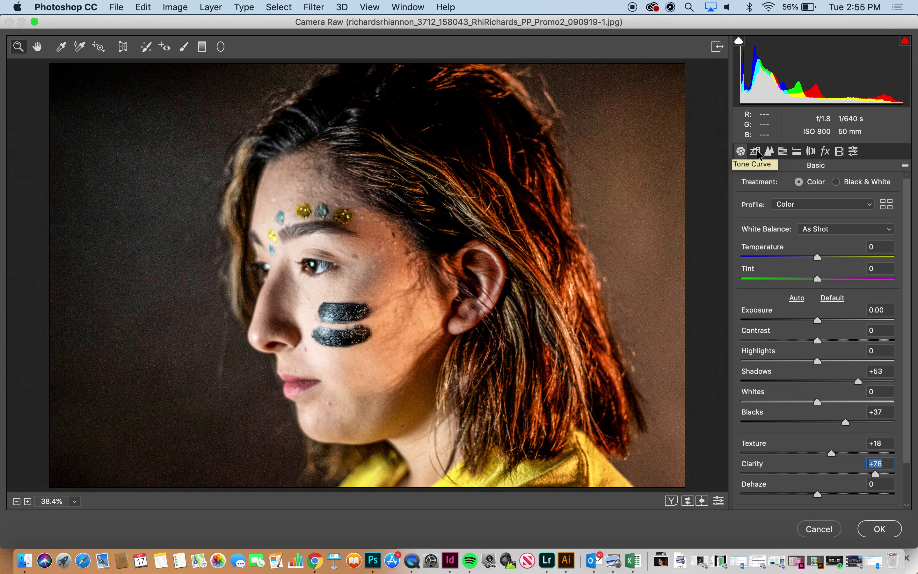
Raise Vibrance to +79 in the Camera Raw filter and apply the adjustments to Layer 1.
scroll(906, 350, down, 3)
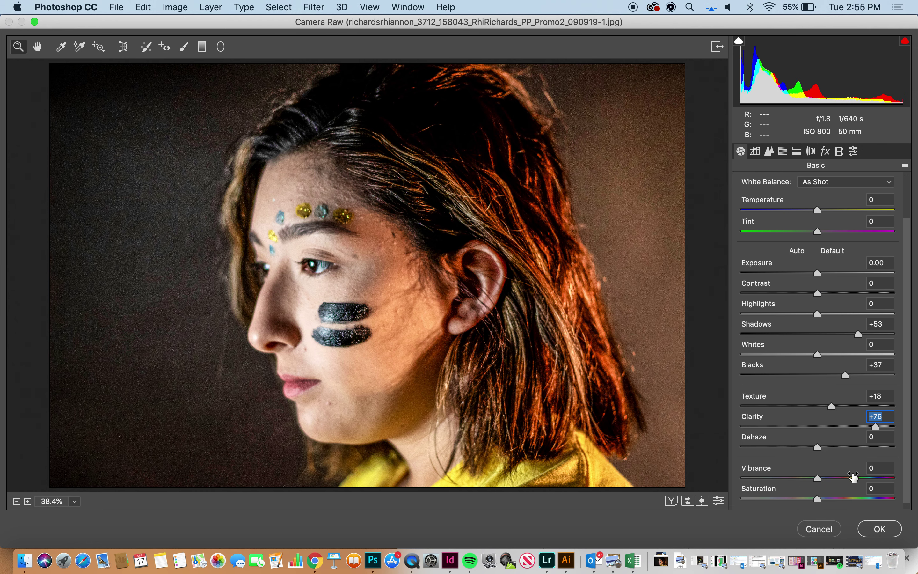
drag(817, 478, 879, 486)
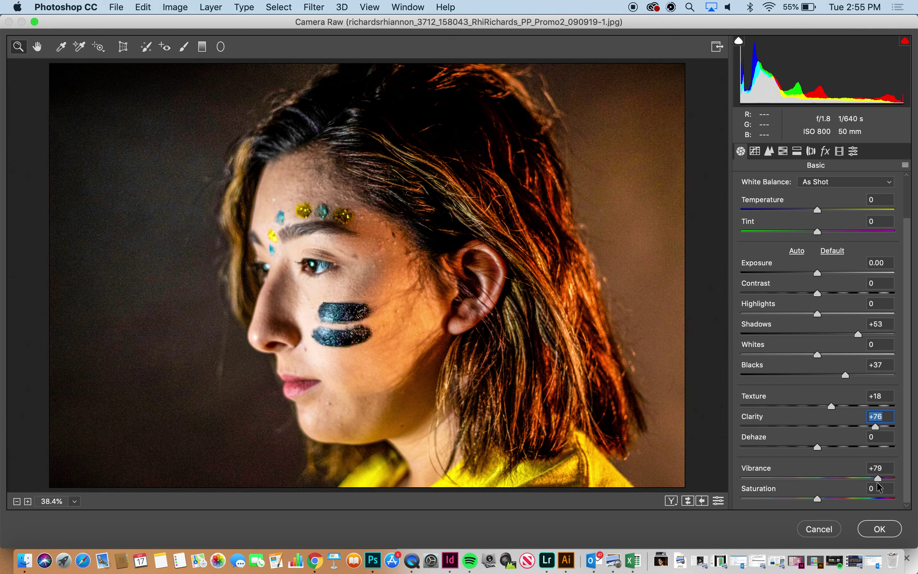
click(878, 528)
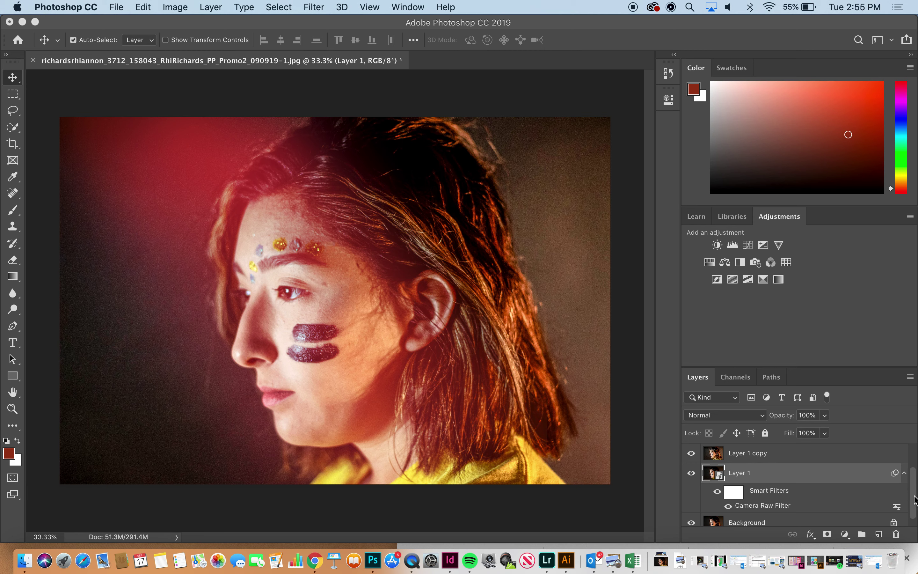
Toggle the visibility of Layer 1 copy to compare it with the newly filtered Layer 1 underneath.
drag(914, 500, 915, 488)
click(690, 473)
click(691, 473)
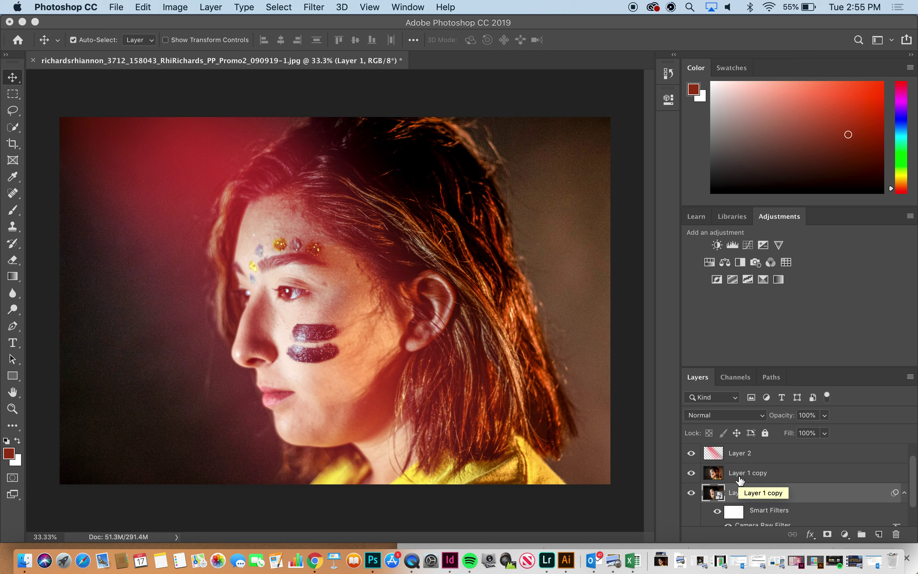
click(691, 474)
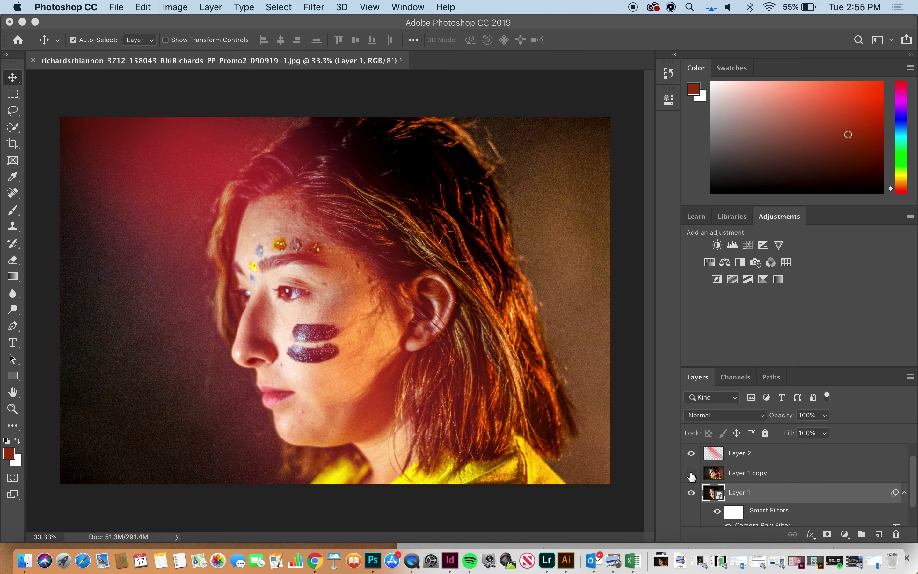
click(690, 475)
click(691, 474)
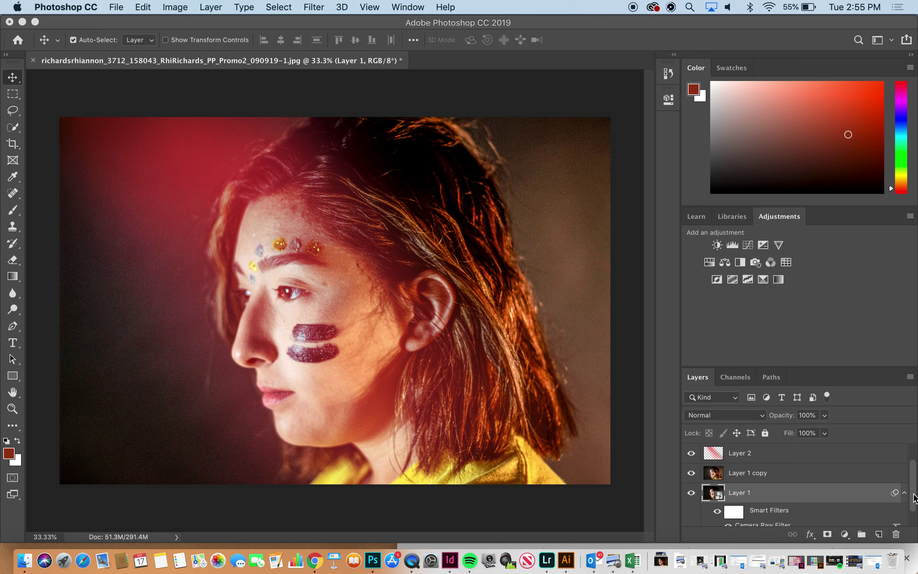
Try duplicating Layer 1 with its smart filter above Layer 1 copy, and undo the duplication.
scroll(914, 491, down, 1)
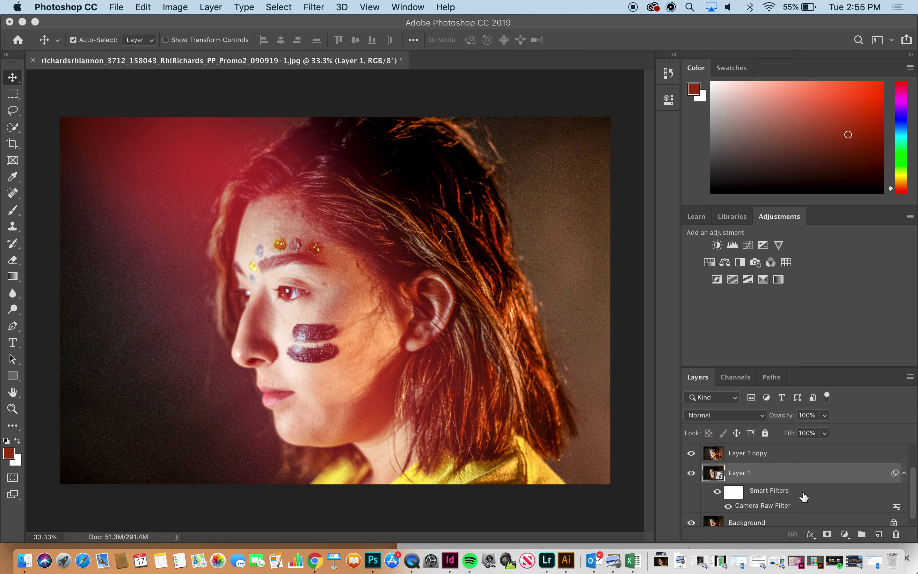
mouse_move(810, 511)
mouse_down()
mouse_move(811, 462)
mouse_move(811, 512)
mouse_up()
drag(800, 474, 799, 453)
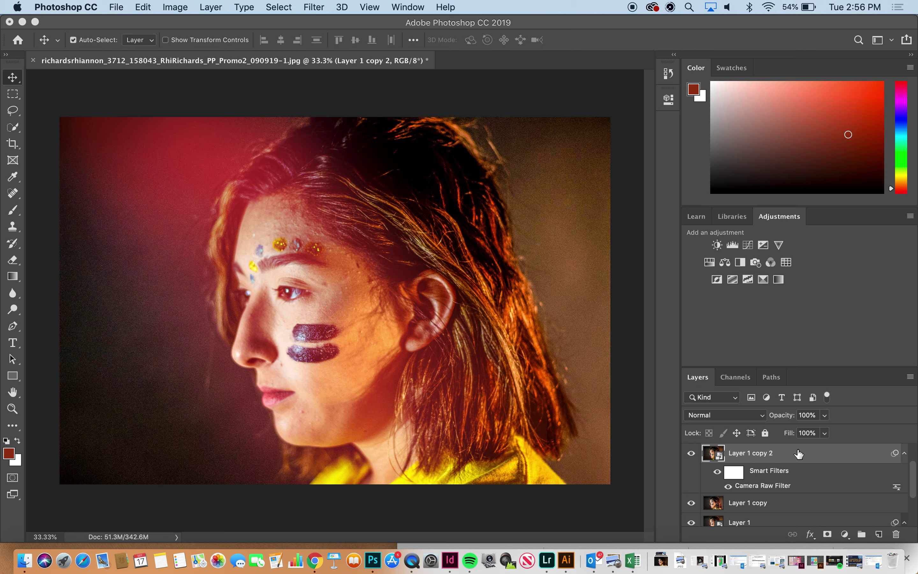
key(super+z)
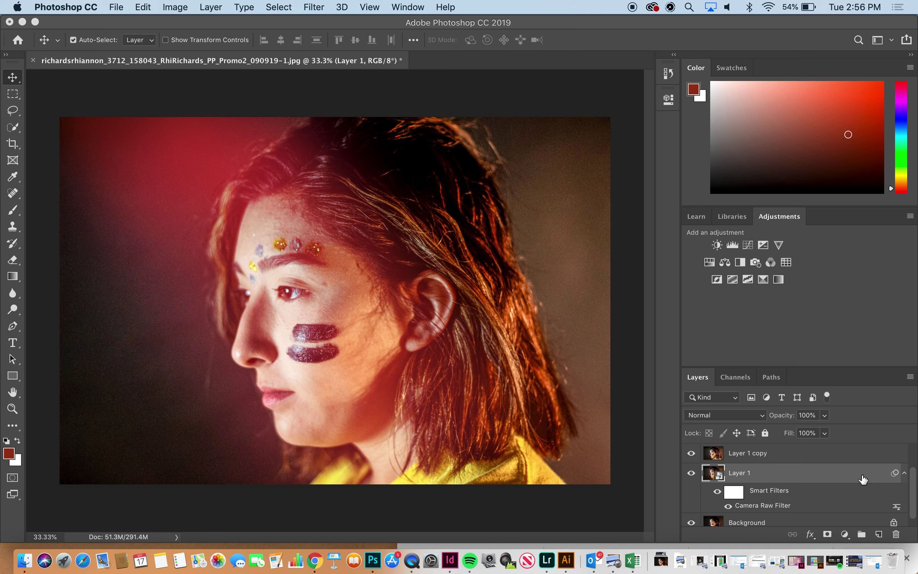
Add a layer mask to Layer 1 copy and invert it to black so the layer is hidden.
scroll(914, 497, down, 1)
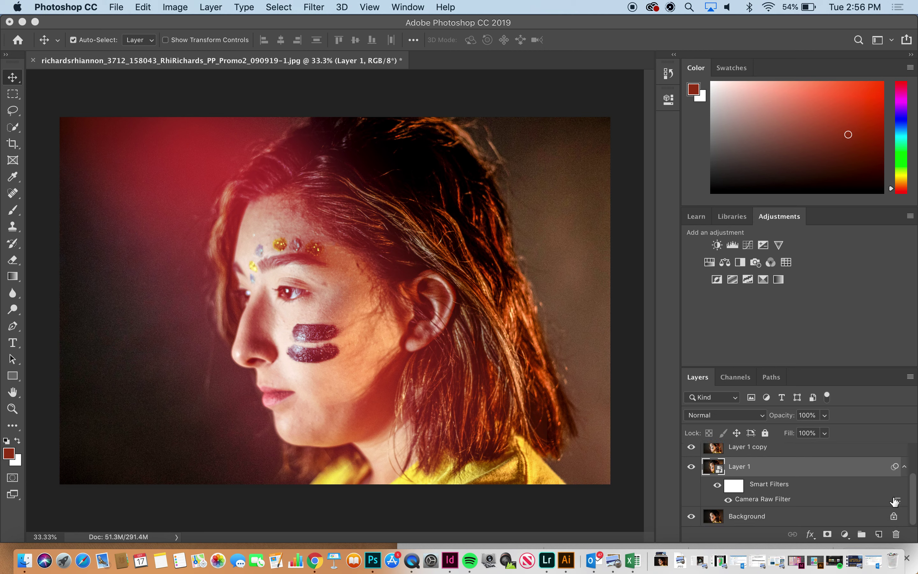
click(751, 452)
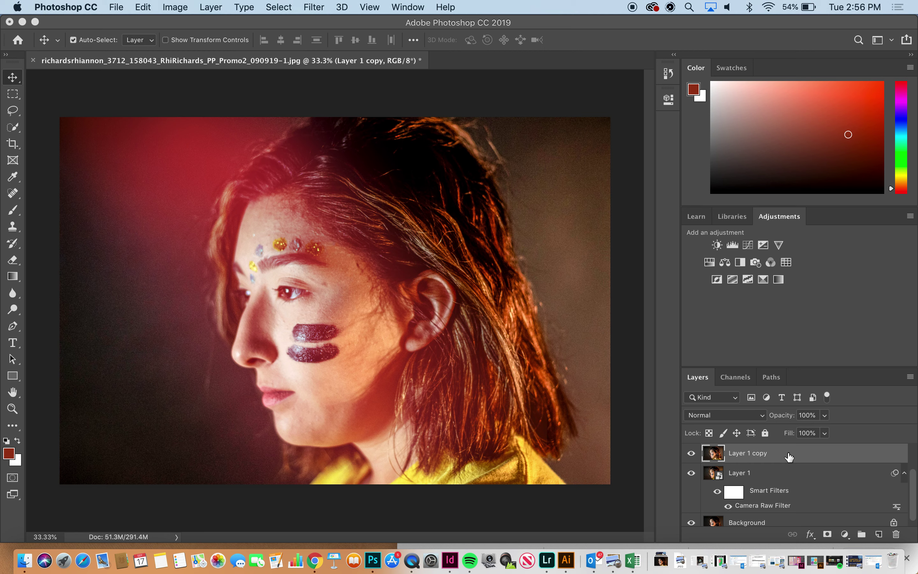
click(828, 535)
key(super+t)
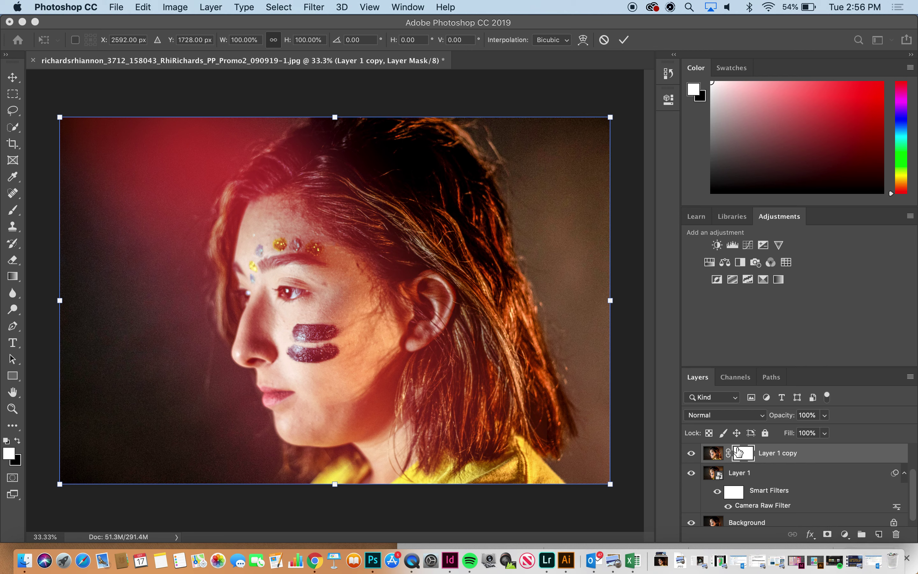
key(Escape)
key(super+i)
key(super)
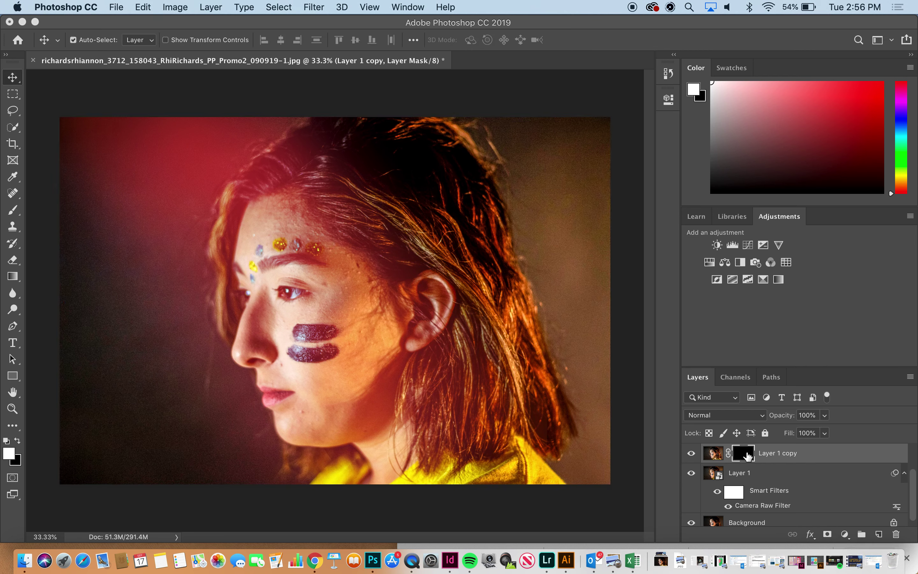
Set up the Brush with a size of 500, Normal mode and 100% opacity.
key(b)
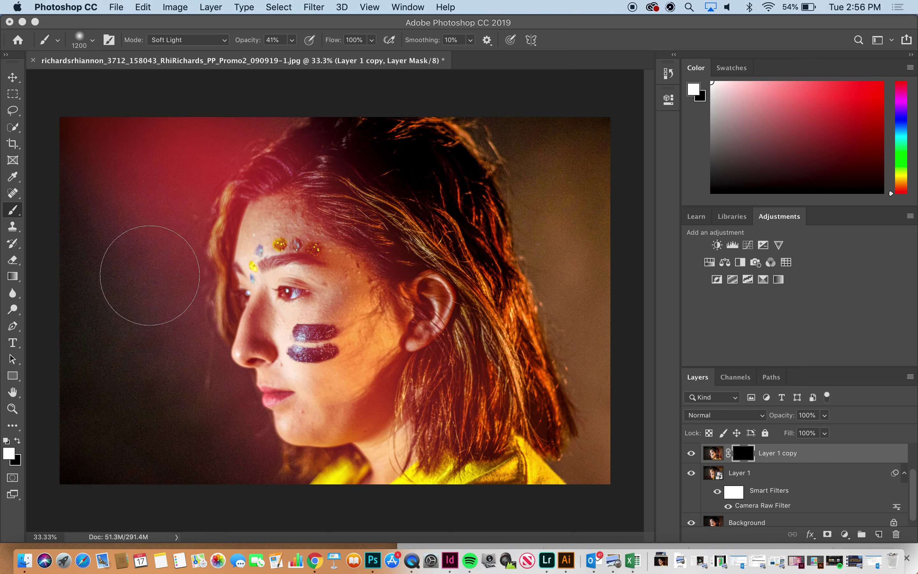
key(bracketleft)
key(bracketleft)
key(bracketleft)
key(bracketleft)
key(bracketleft)
key(bracketleft)
key(bracketleft)
click(226, 39)
mouse_move(194, 5)
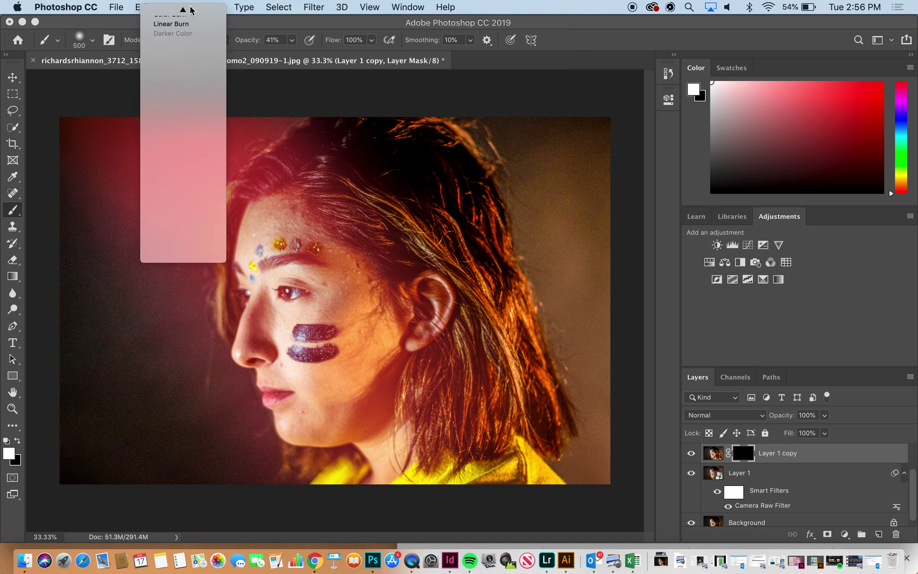
click(191, 10)
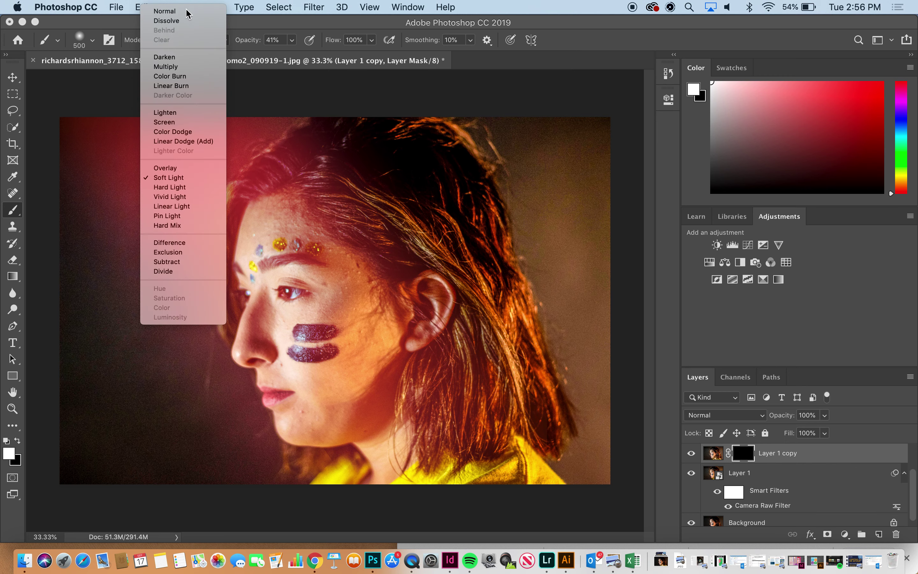
click(291, 39)
click(328, 54)
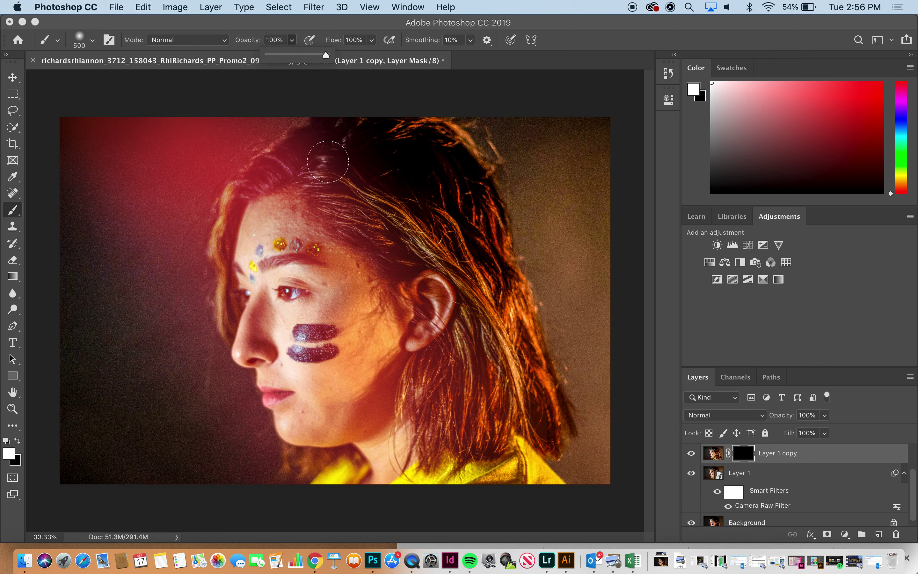
Paint white on the Layer 1 copy mask over the forehead, cheek, jaw and neck to restore the softer skin.
click(299, 223)
mouse_move(299, 223)
mouse_down()
mouse_move(271, 214)
mouse_move(255, 235)
mouse_up()
mouse_move(353, 266)
mouse_down()
mouse_move(373, 291)
mouse_move(373, 313)
mouse_move(319, 284)
mouse_move(377, 311)
mouse_move(319, 384)
mouse_move(308, 416)
mouse_move(326, 407)
mouse_move(371, 429)
mouse_up()
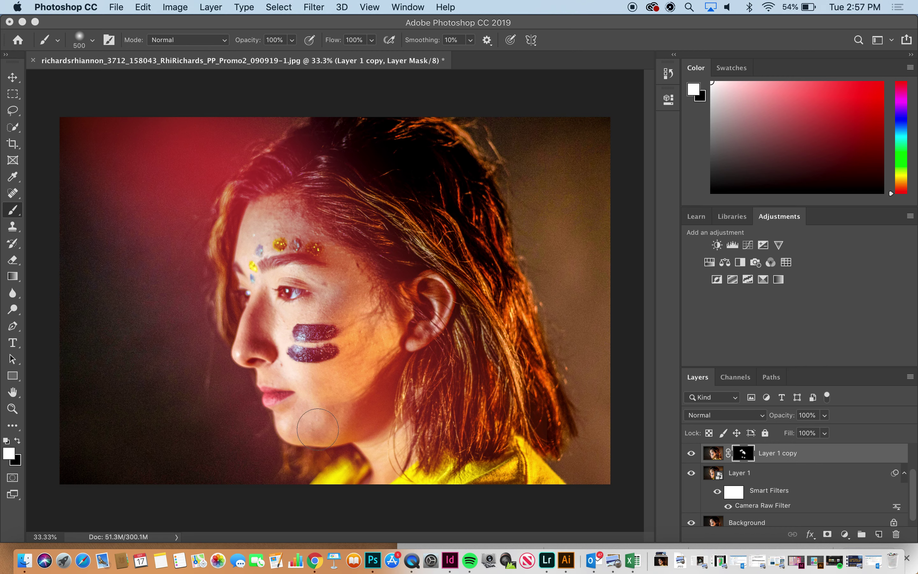
mouse_move(356, 345)
mouse_down()
mouse_move(272, 371)
mouse_move(264, 305)
mouse_move(272, 289)
mouse_move(318, 287)
mouse_move(291, 285)
mouse_up()
mouse_move(299, 222)
mouse_down()
mouse_move(346, 247)
mouse_move(358, 282)
mouse_up()
Toggle the visibility of Layer 1 copy and Layer 1 to check the effect of the painted mask.
click(691, 454)
click(691, 454)
click(691, 473)
click(691, 473)
click(691, 473)
click(690, 473)
Add a paragraph text box above Layer 2 copy, spanning the upper part of the image, with the text "JUNIORS".
drag(915, 490, 916, 457)
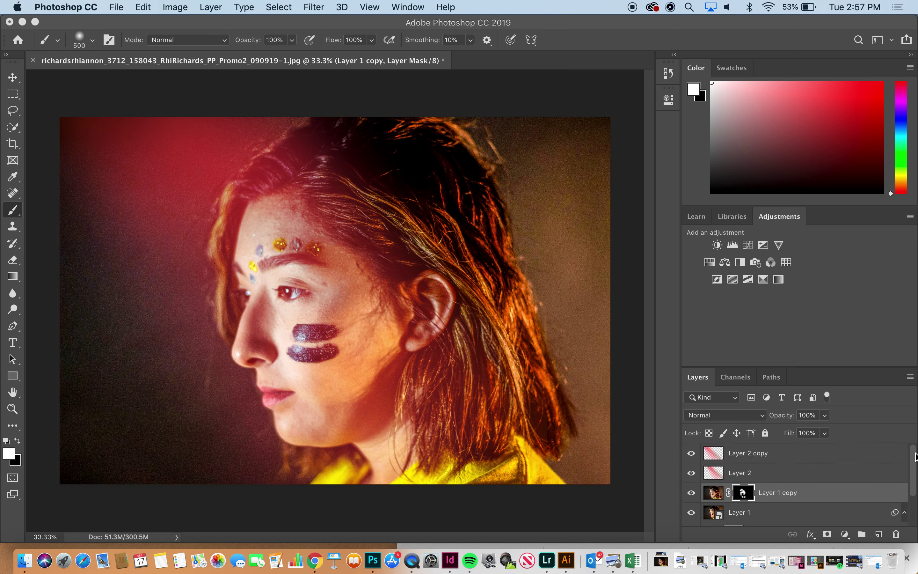
click(810, 458)
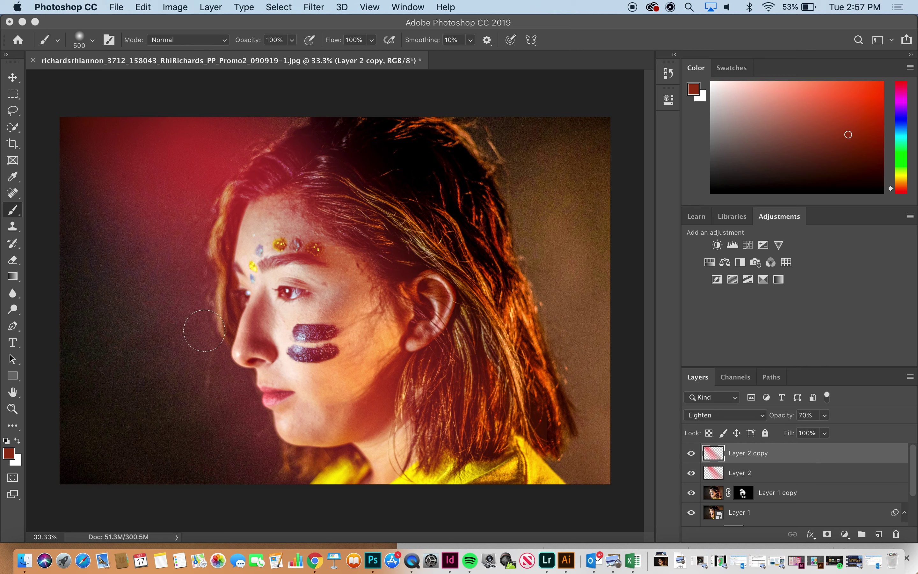
click(12, 344)
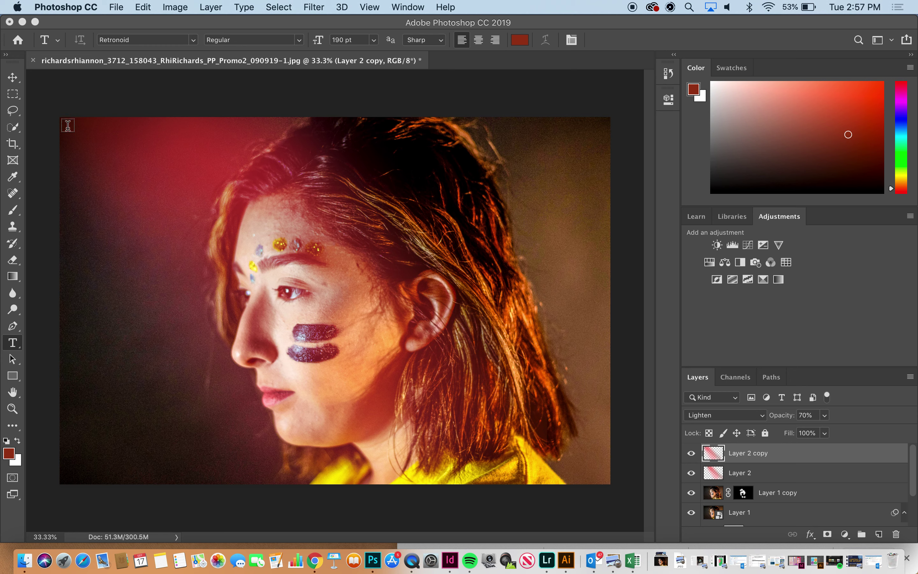
drag(68, 127, 622, 271)
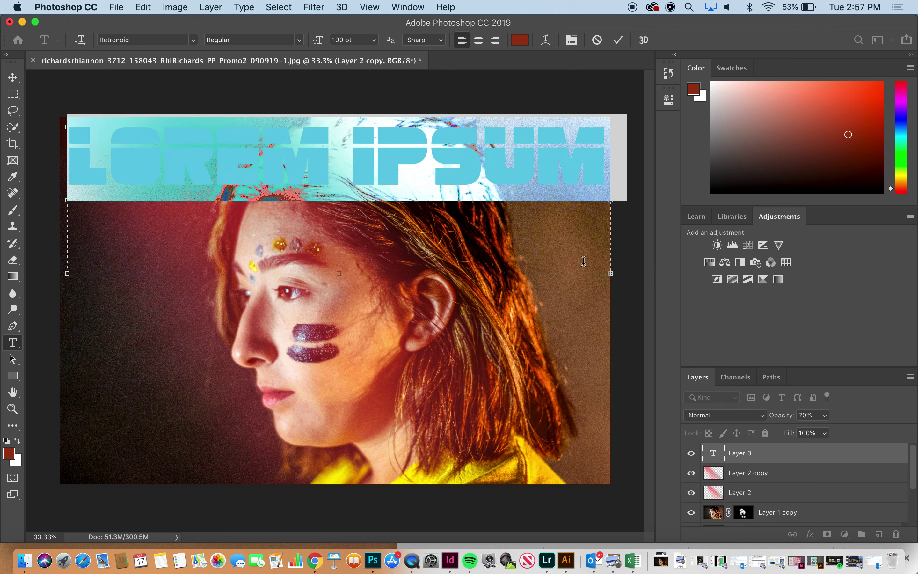
text(JUNIORS)
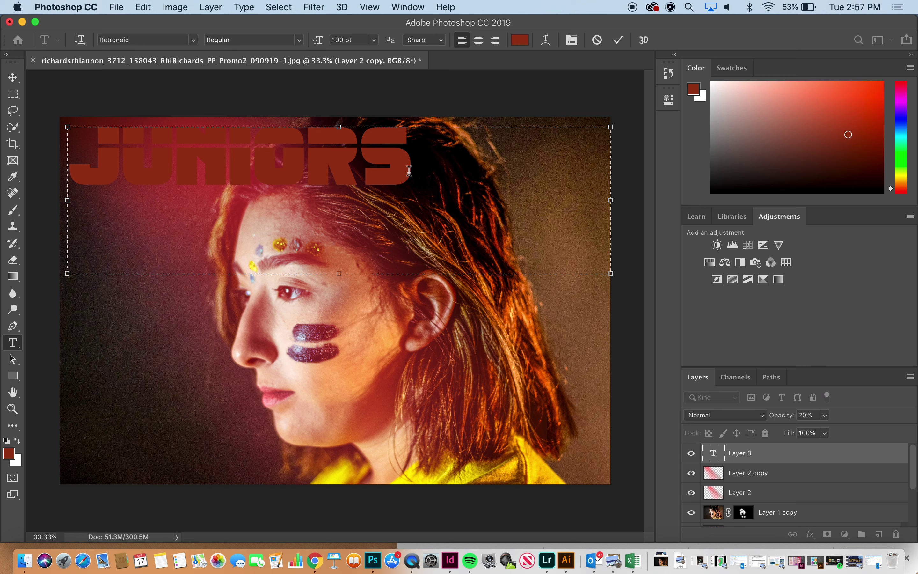
Recolor the whole JUNIORS text white by swapping the foreground and background colors.
drag(412, 163, 32, 156)
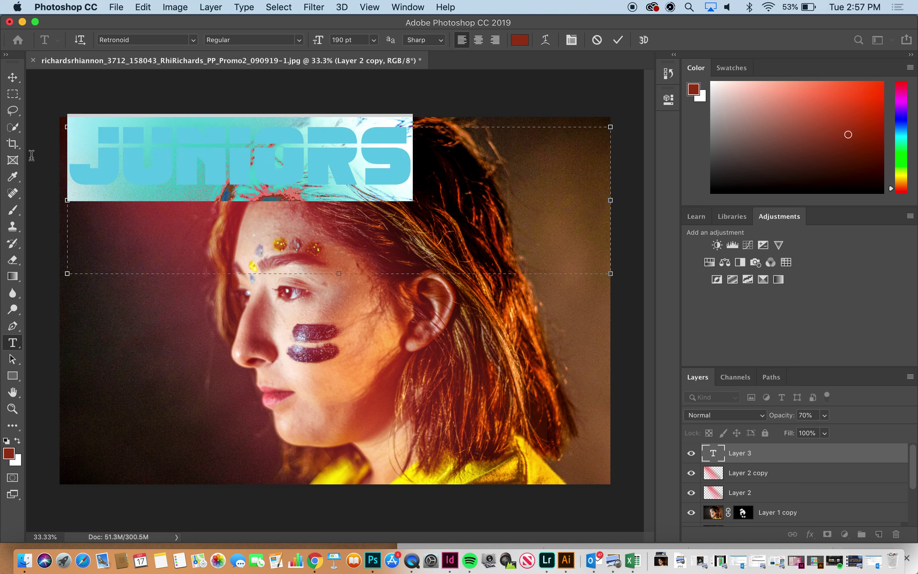
click(18, 440)
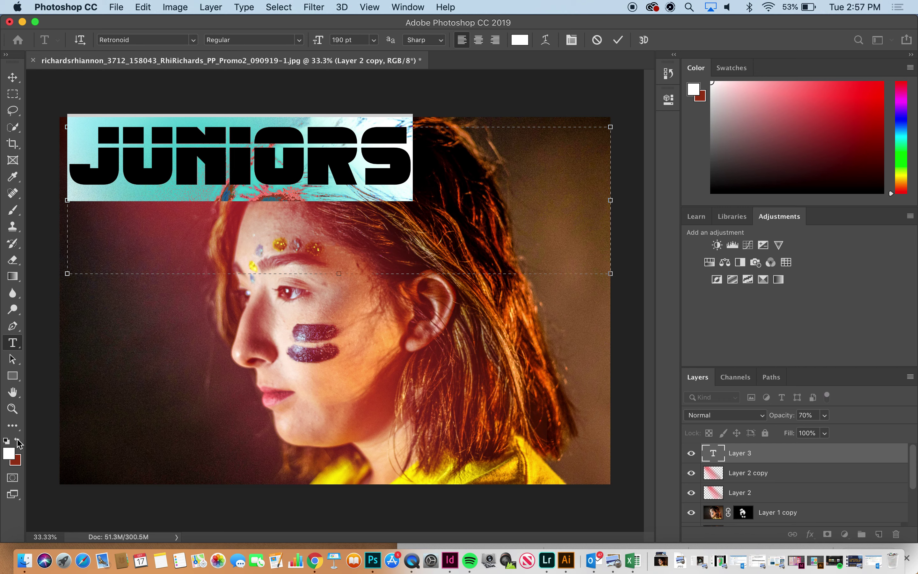
click(251, 167)
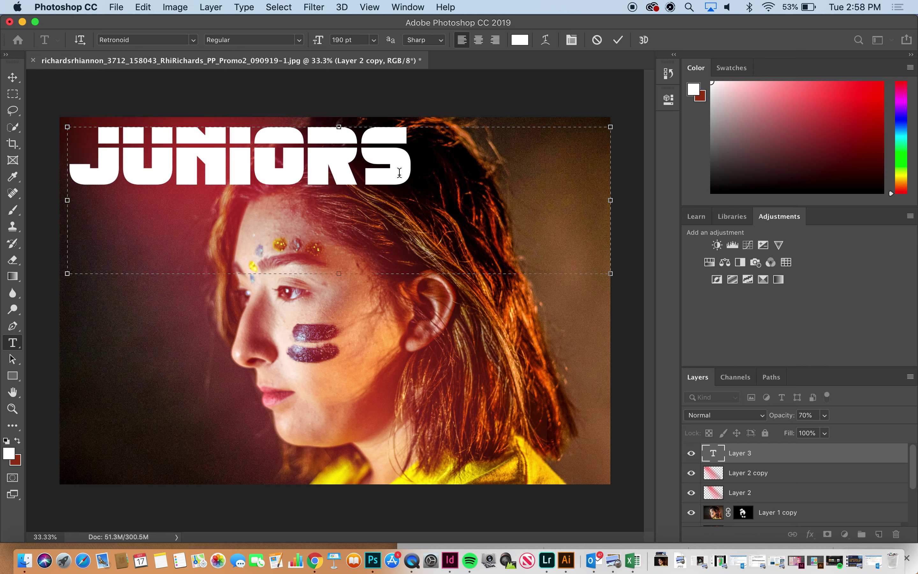
Commit the JUNIORS text and sample the yellow of the shirt as the foreground color.
drag(421, 173, 44, 152)
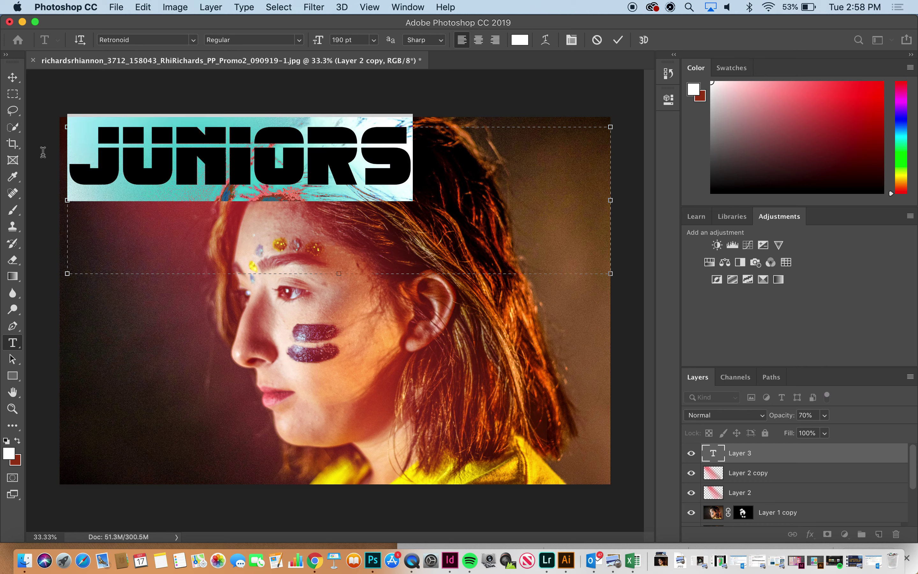
click(12, 77)
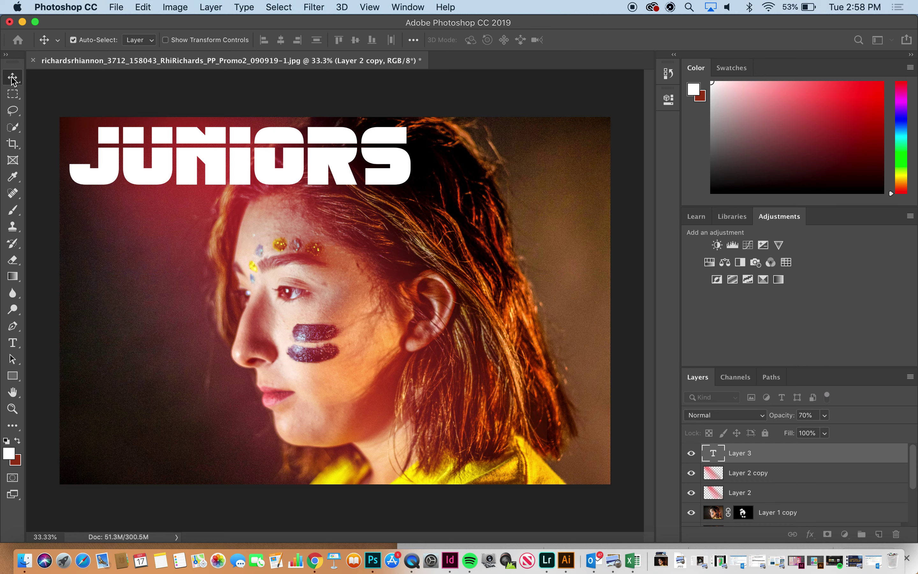
key(i)
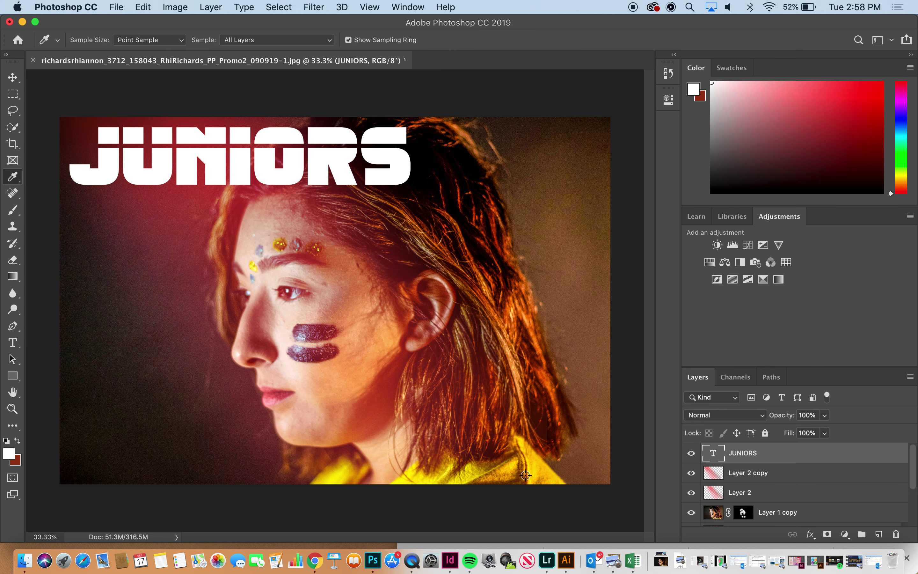
click(537, 471)
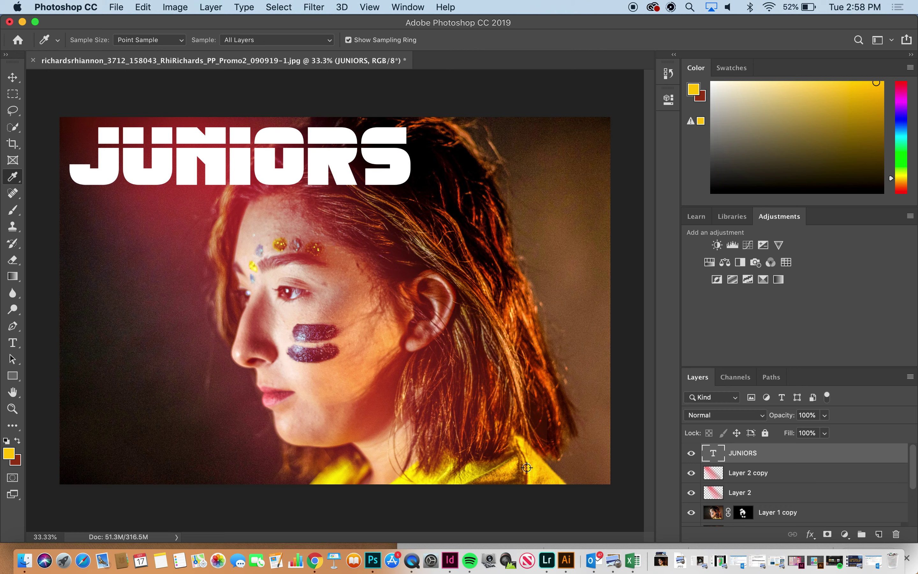
Recolor the whole JUNIORS text with the sampled yellow, fdc90b.
click(12, 347)
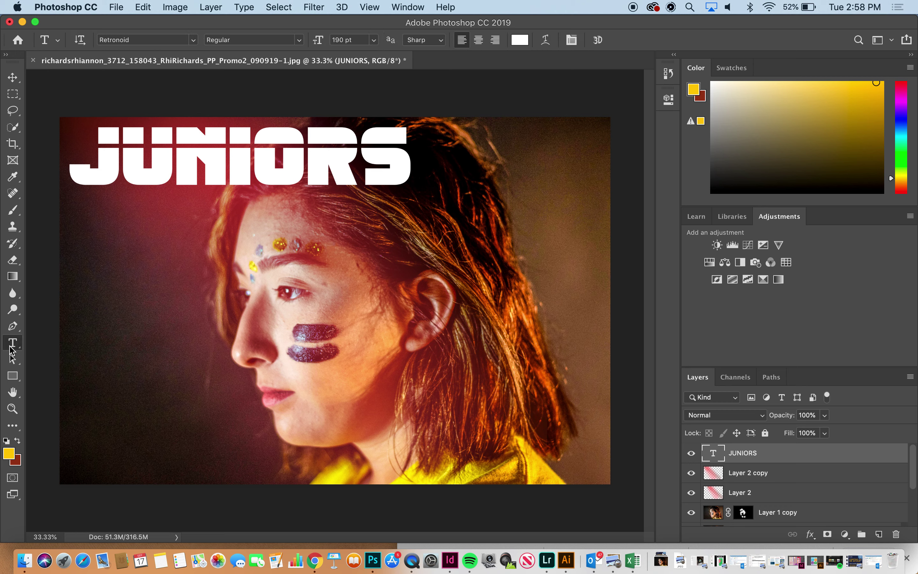
click(314, 181)
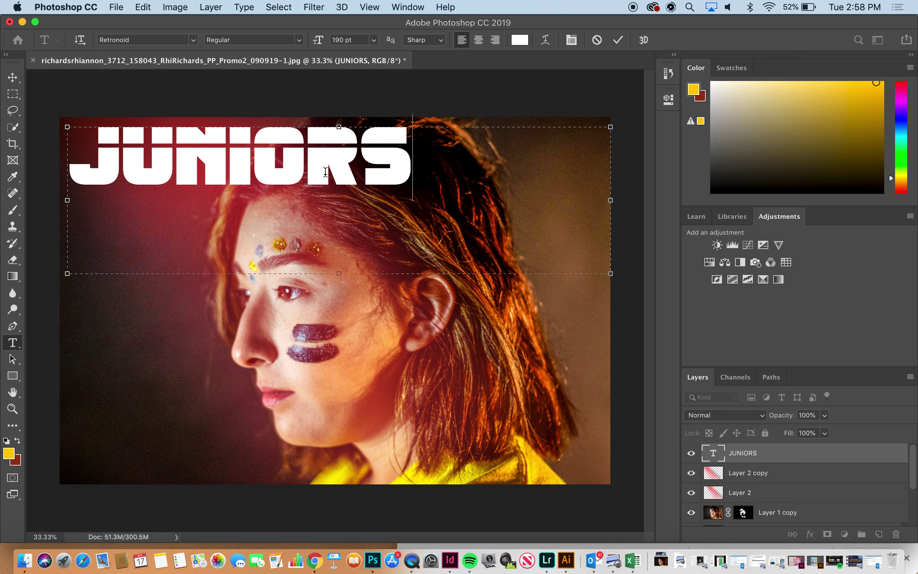
key(super+a)
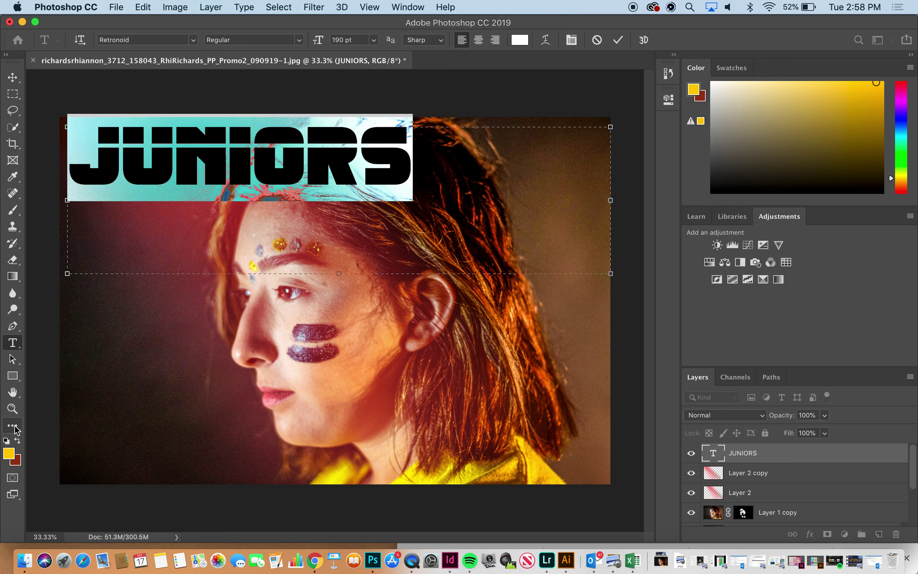
click(9, 454)
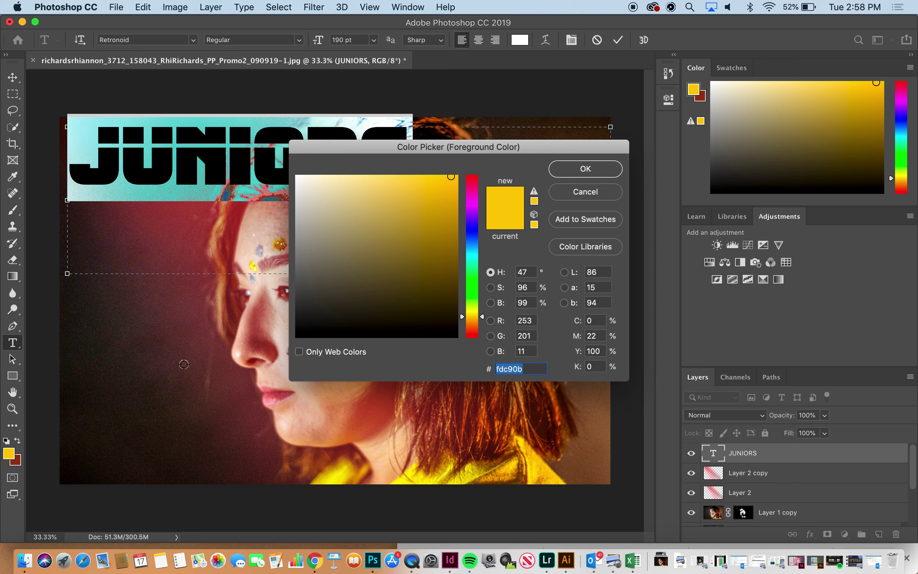
click(585, 168)
click(406, 166)
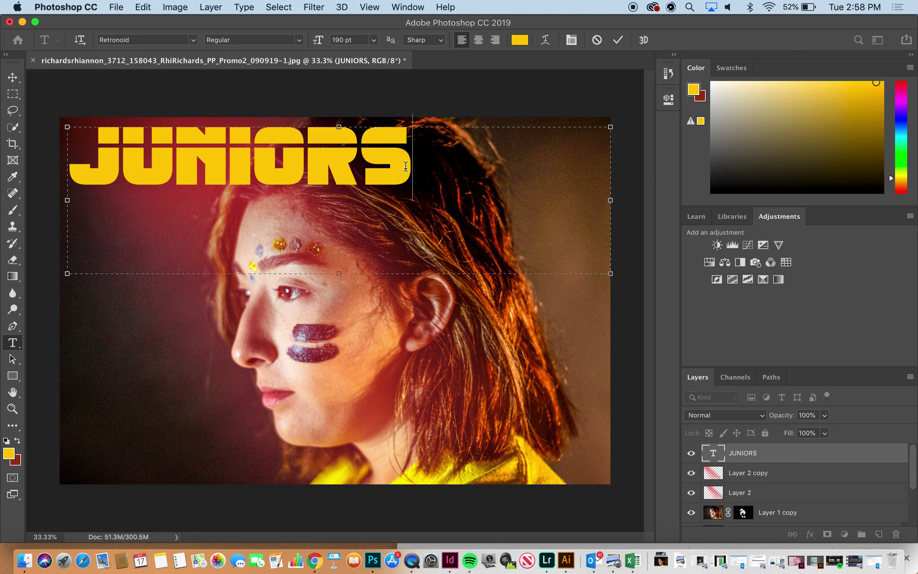
Enlarge the JUNIORS text with Free Transform to about 116% width and 143% height, flush with the image's upper-left corner.
key(Escape)
key(v)
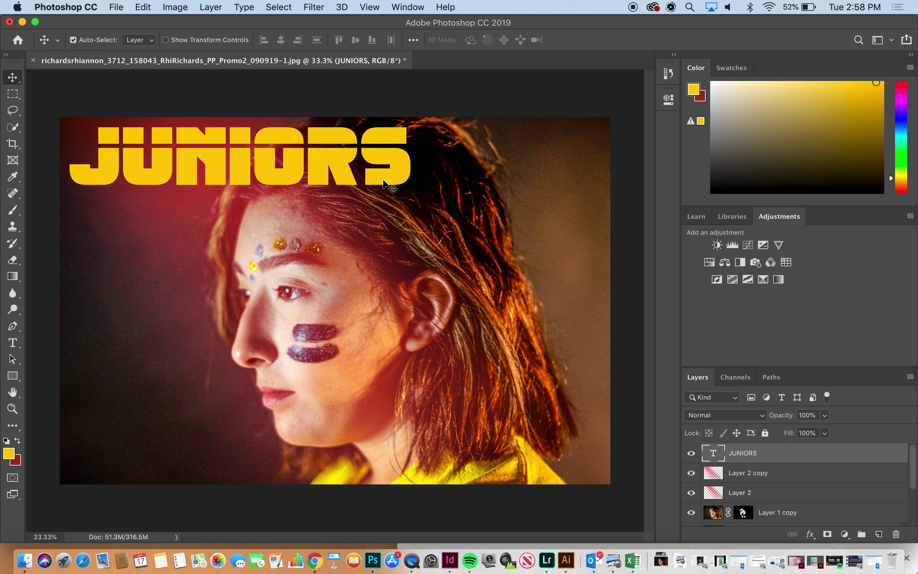
key(super+t)
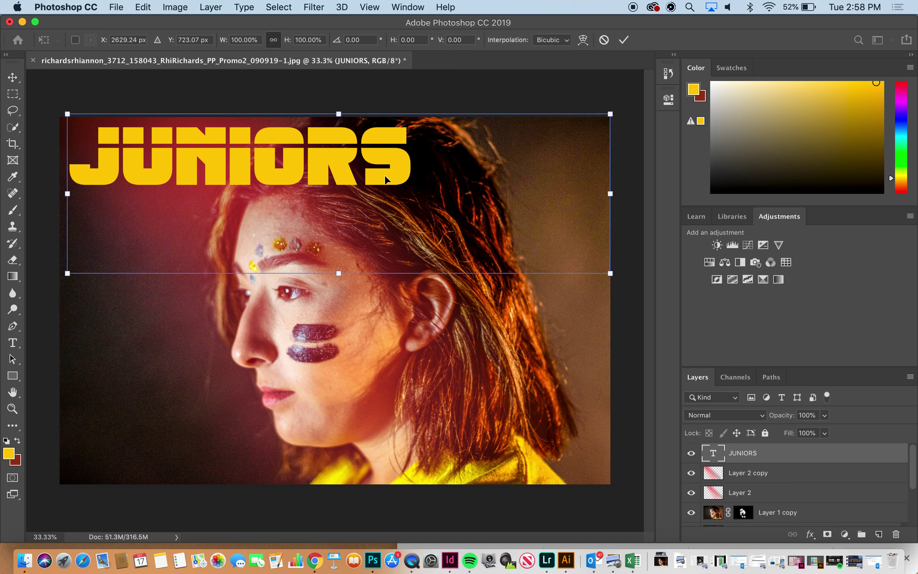
drag(609, 273, 671, 326)
drag(604, 305, 605, 305)
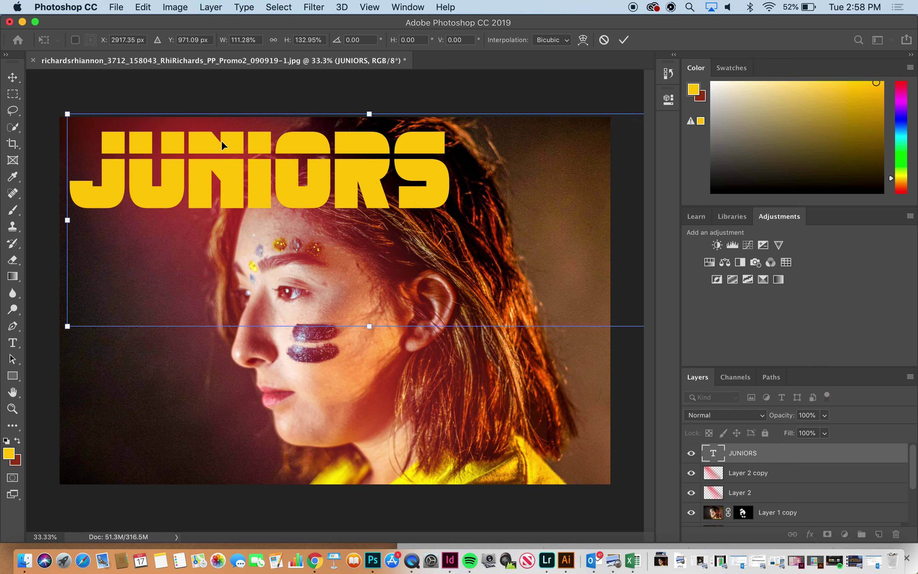
drag(66, 113, 48, 103)
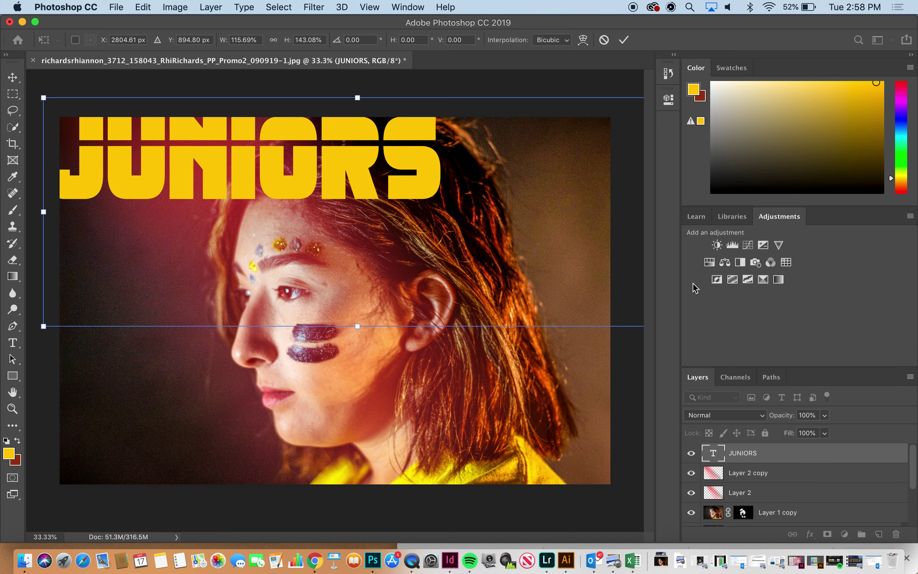
click(798, 456)
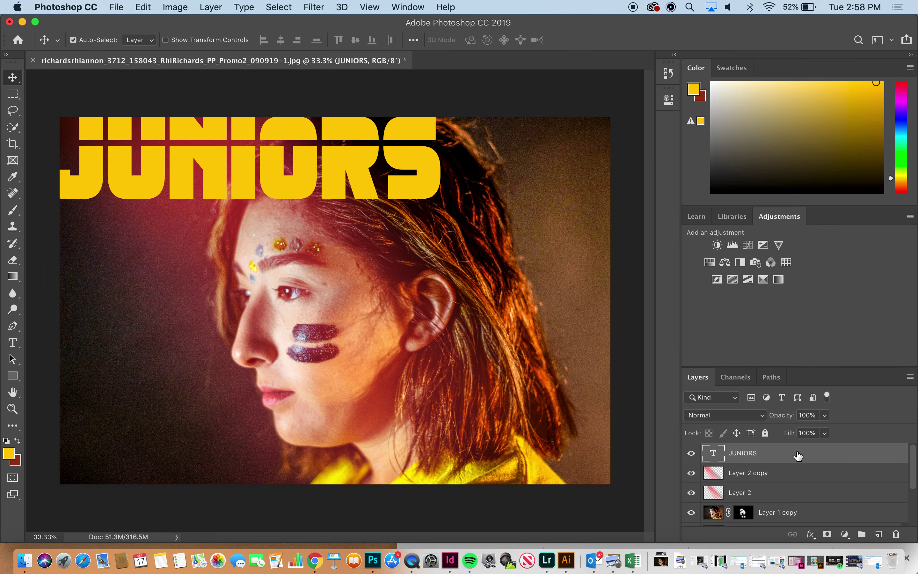
Try the Darken blend mode in the JUNIORS layer's style settings, and restore Normal.
double_click(798, 455)
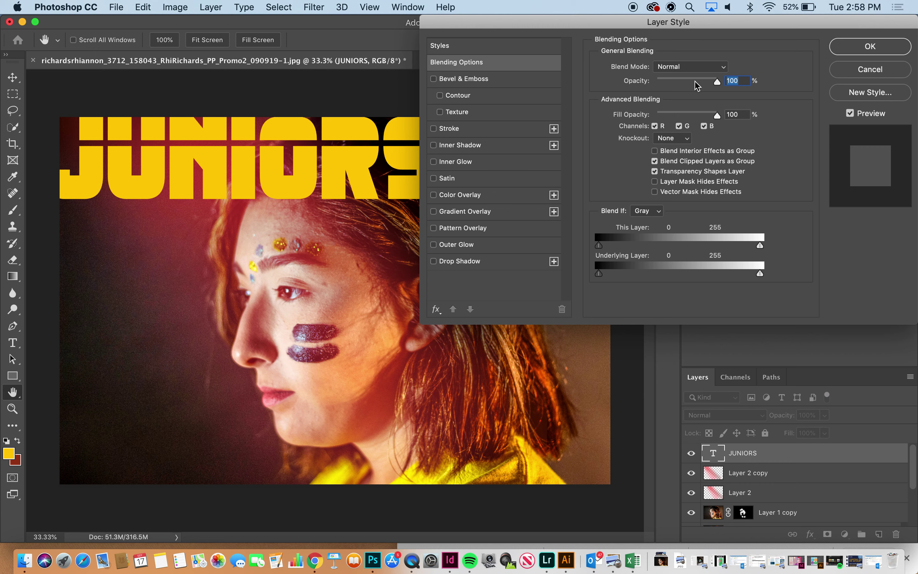
click(716, 69)
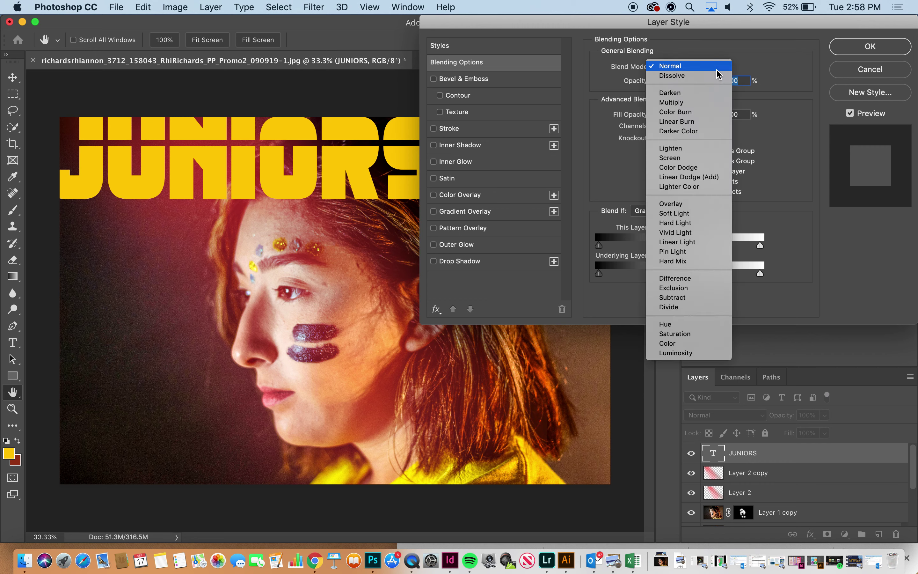
click(707, 90)
click(699, 69)
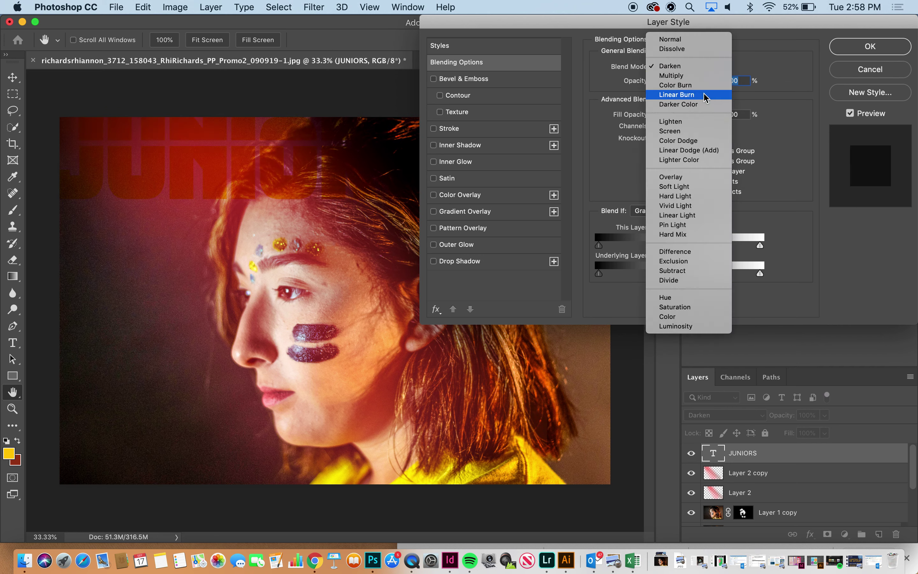
click(692, 39)
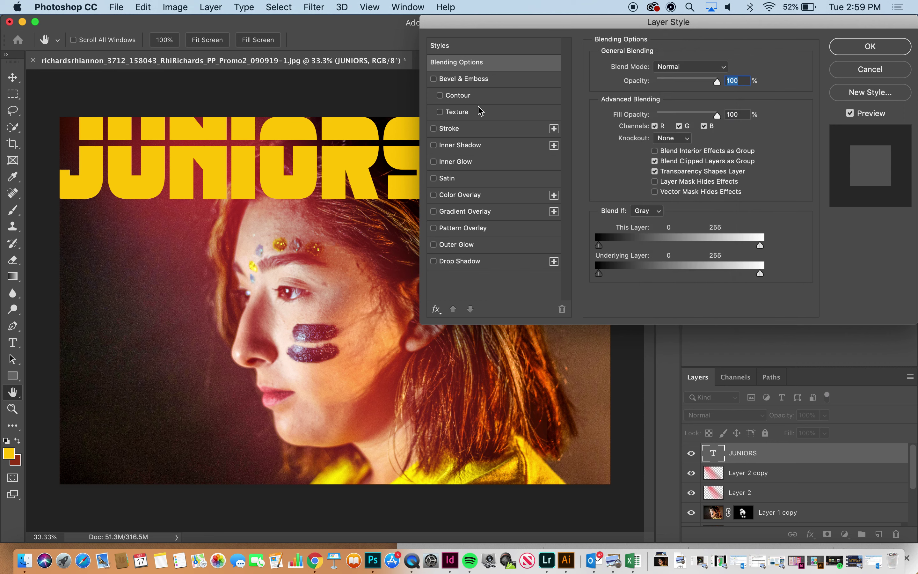
Try the Inner Shadow, Stroke and Inner Glow effects on the JUNIORS text, switching each one off again.
click(433, 145)
click(433, 145)
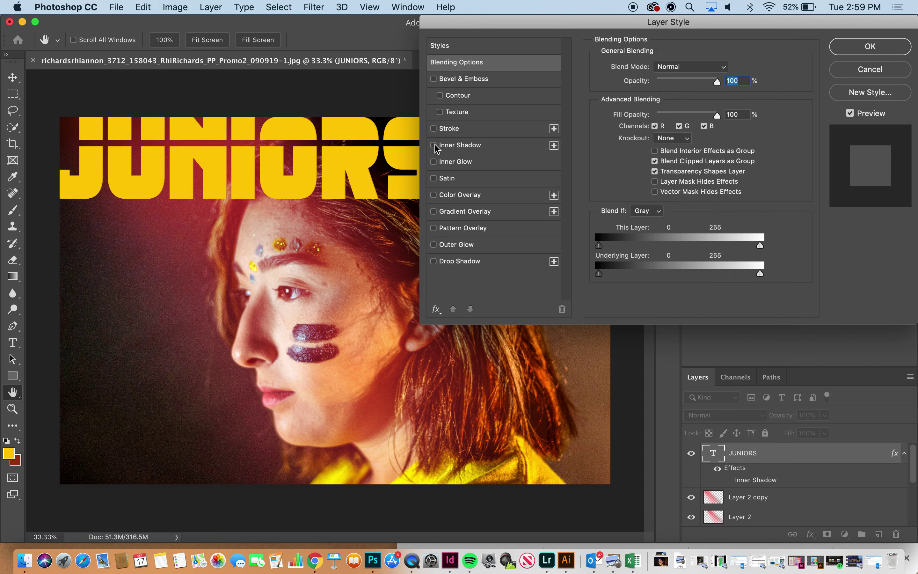
click(433, 129)
click(433, 129)
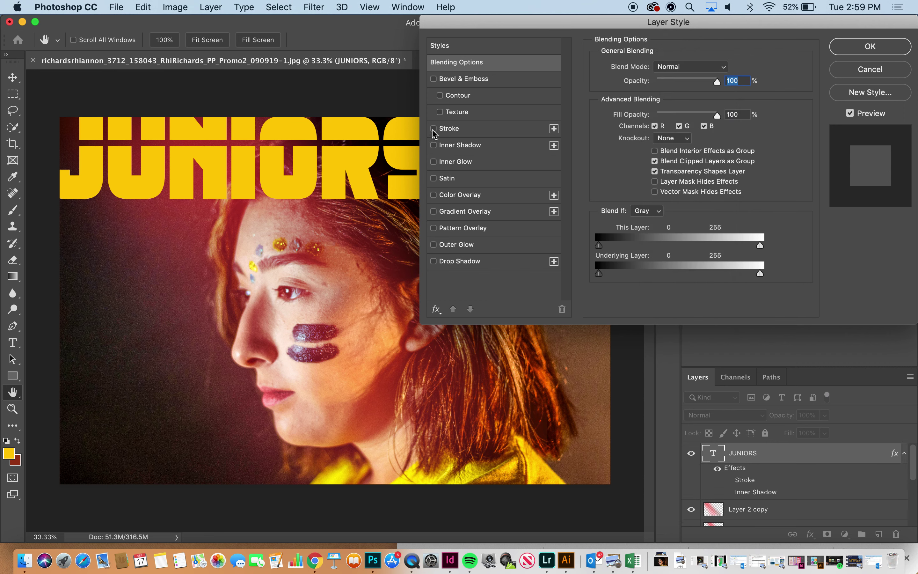
click(433, 162)
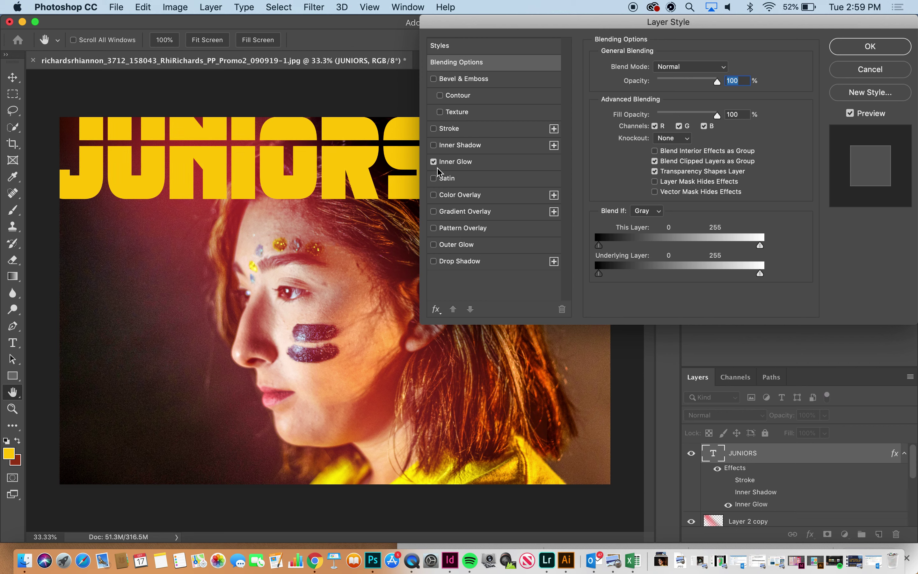
click(434, 162)
click(433, 161)
click(433, 163)
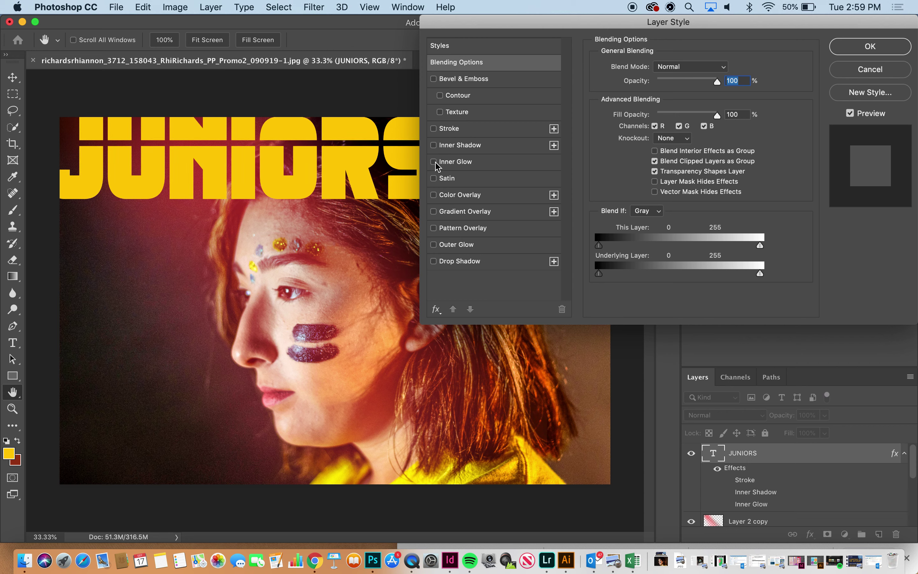
Try an Outer Glow on the JUNIORS text with Normal blending, 74% opacity, 60% noise and the Precise technique, and switch it off.
click(433, 244)
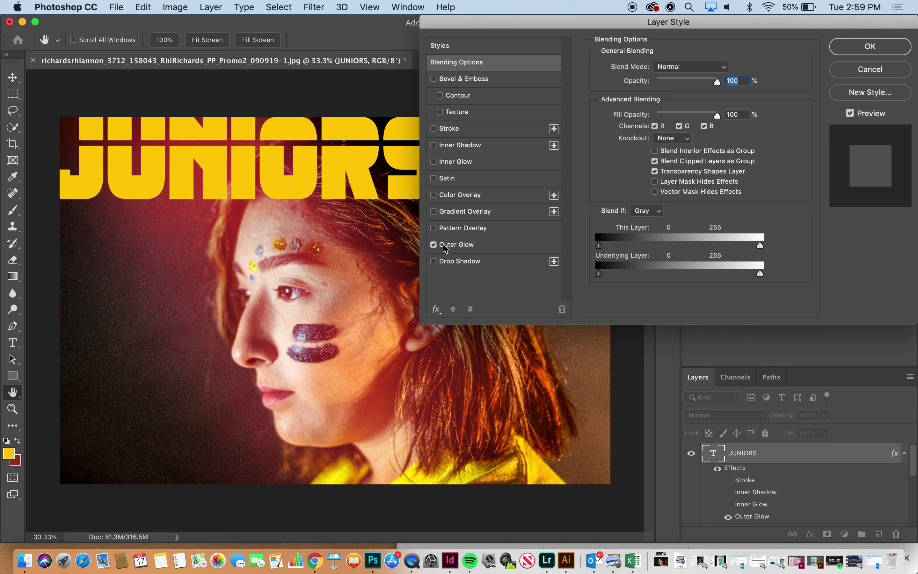
click(462, 247)
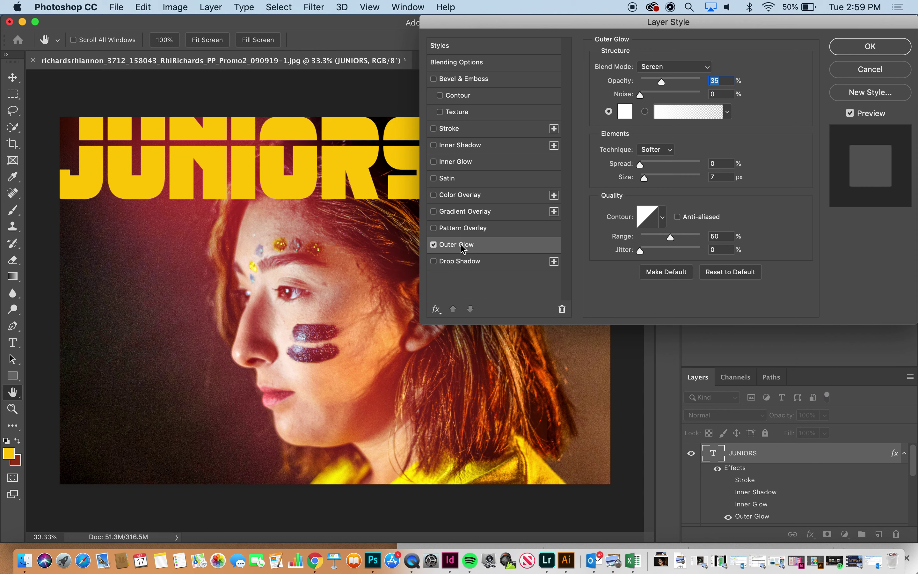
click(672, 70)
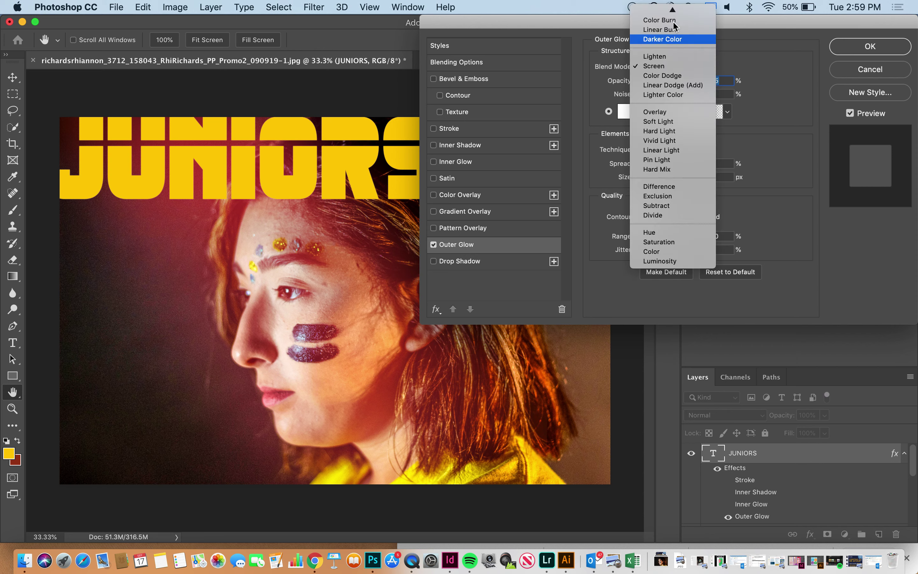
click(676, 14)
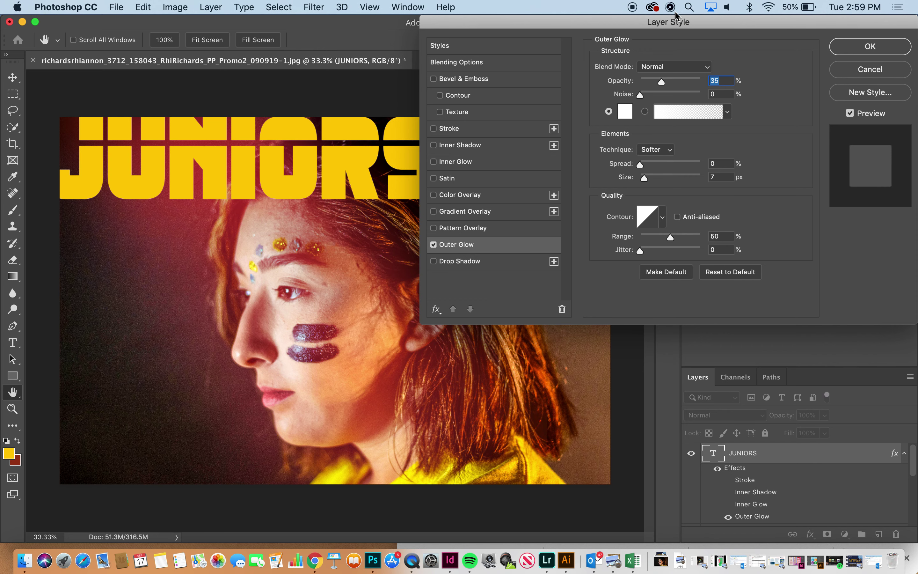
drag(661, 82, 677, 101)
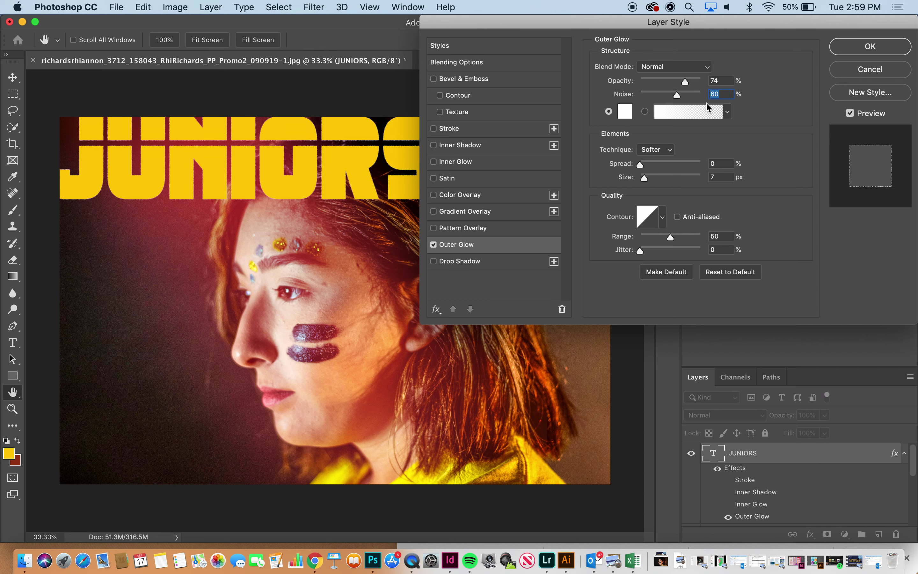
click(657, 151)
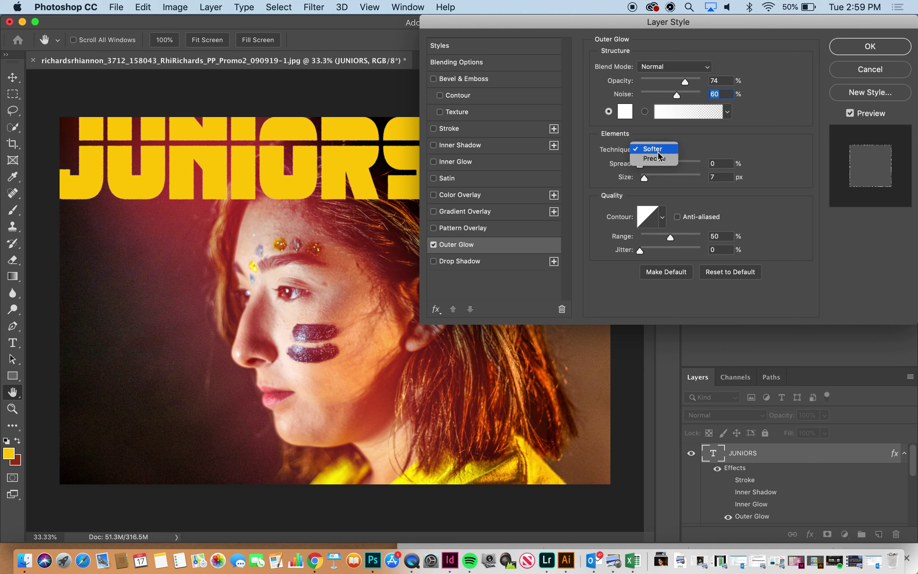
click(661, 161)
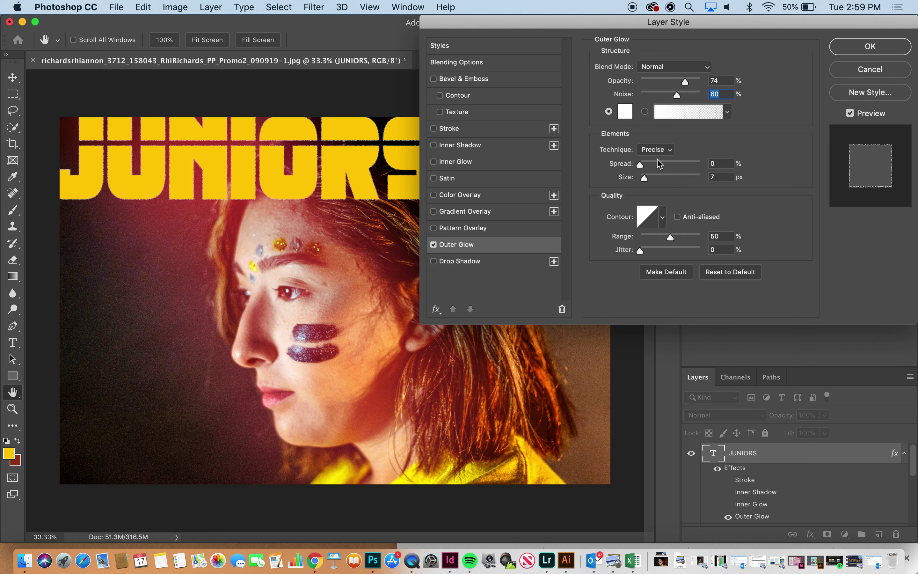
click(433, 245)
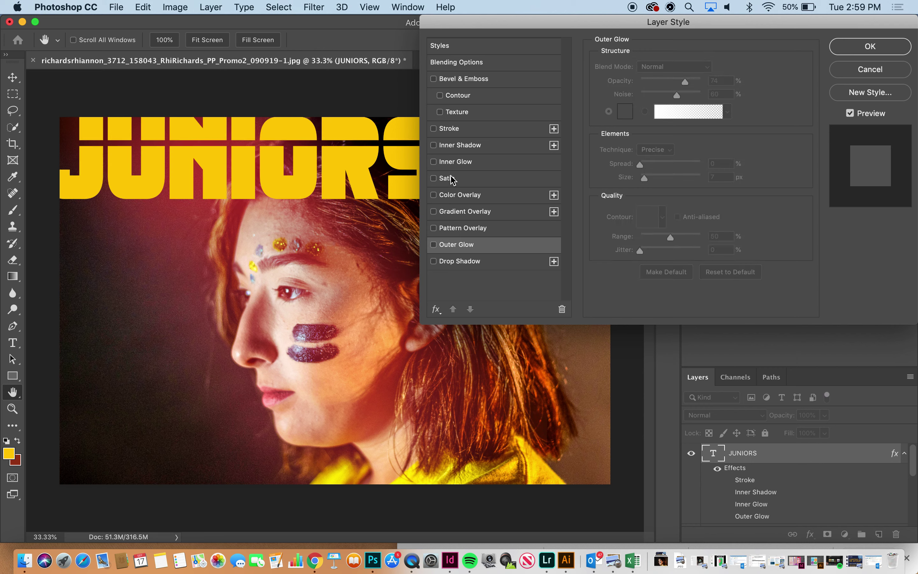
Try the Color Overlay and Gradient Overlay effects on the JUNIORS text, and close the layer style settings without either.
click(447, 201)
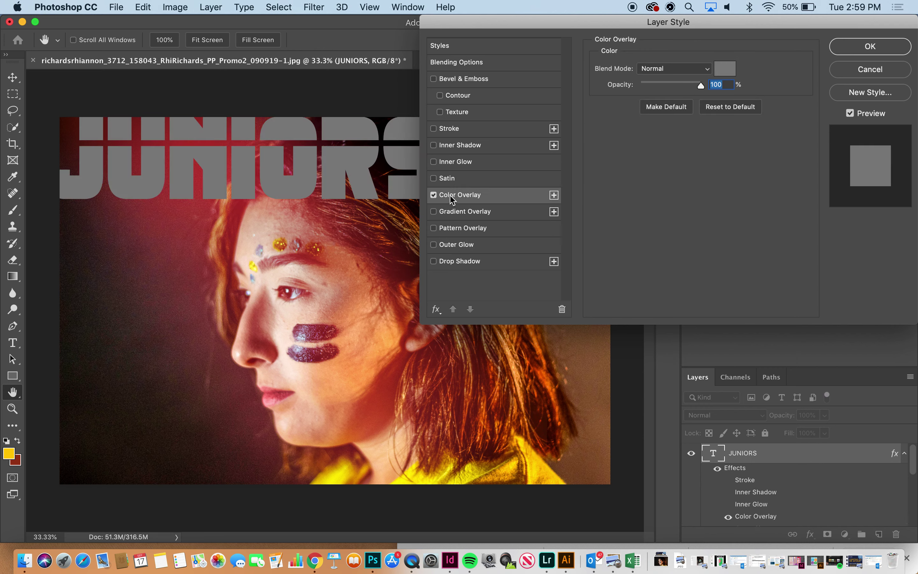
click(433, 195)
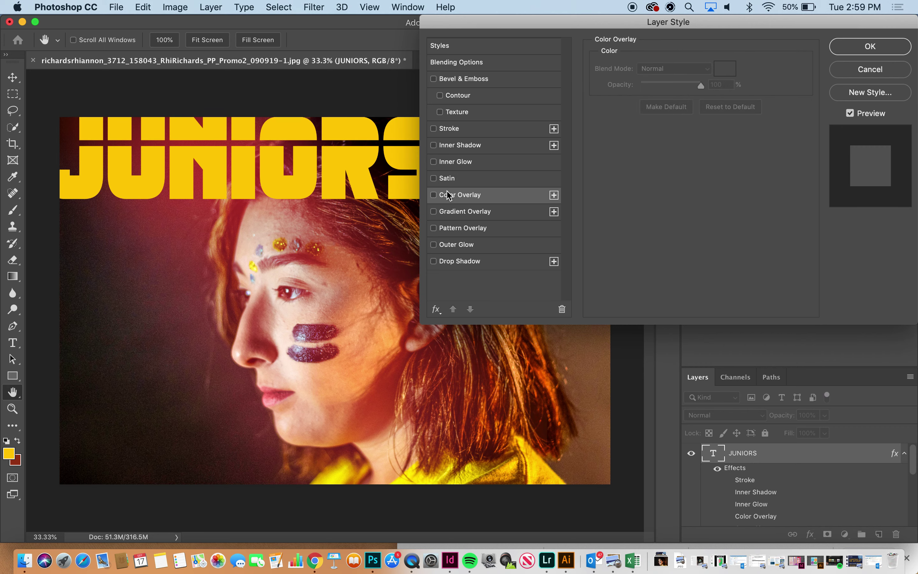
click(434, 212)
click(434, 212)
click(869, 47)
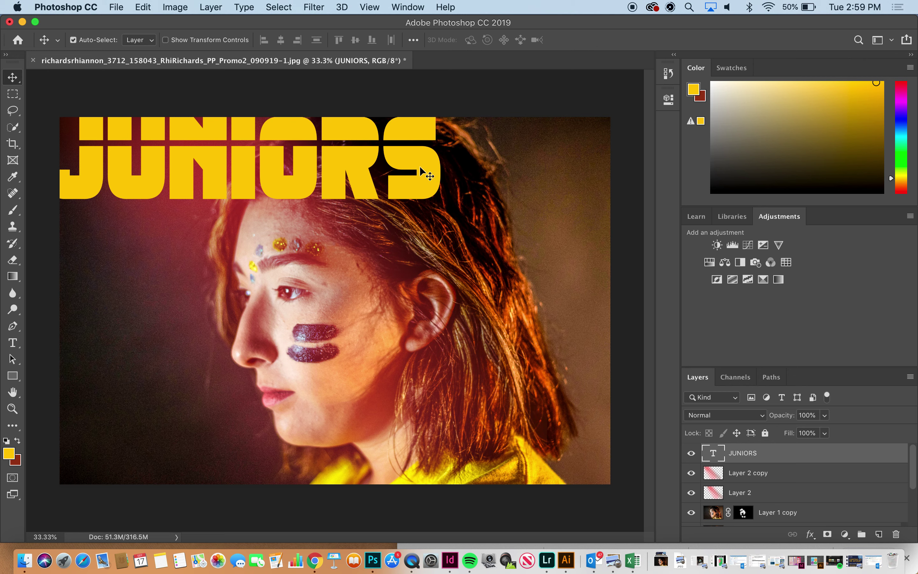
Skew the JUNIORS text so its letters slant to the right, and move it back to the image's left edge.
double_click(425, 163)
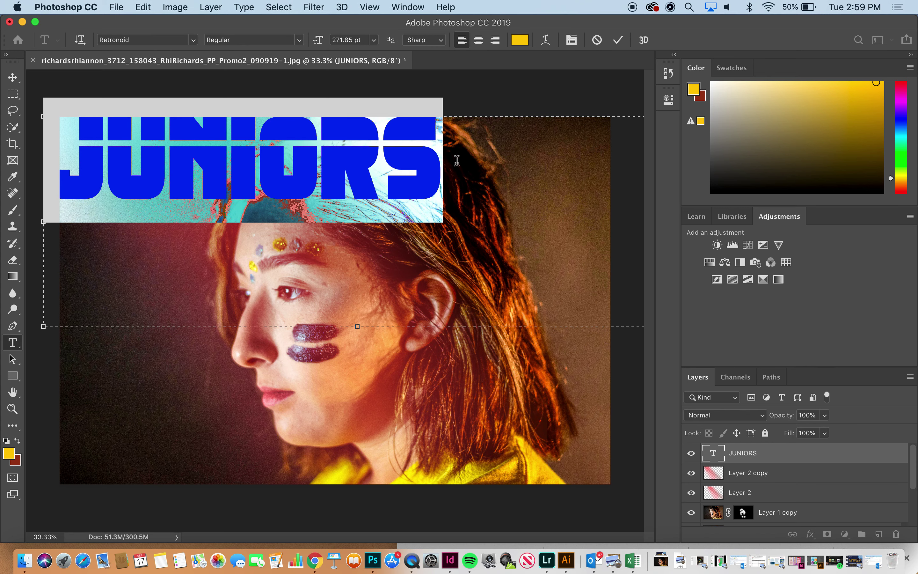
click(618, 42)
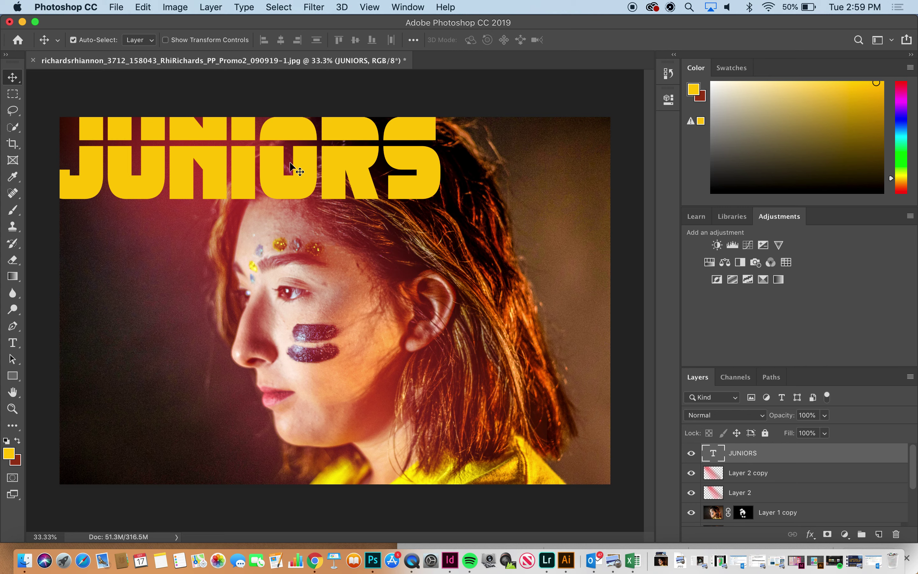
key(super+t)
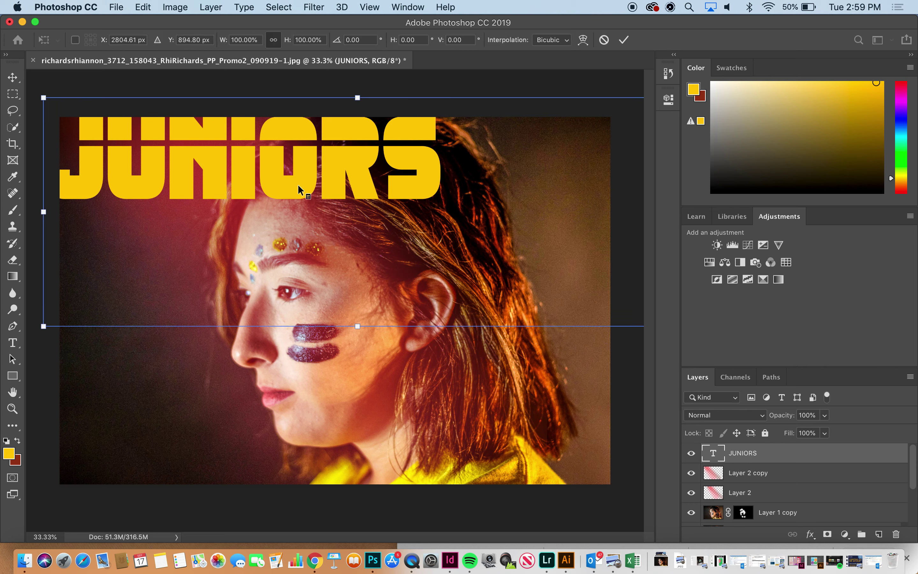
right_click(299, 189)
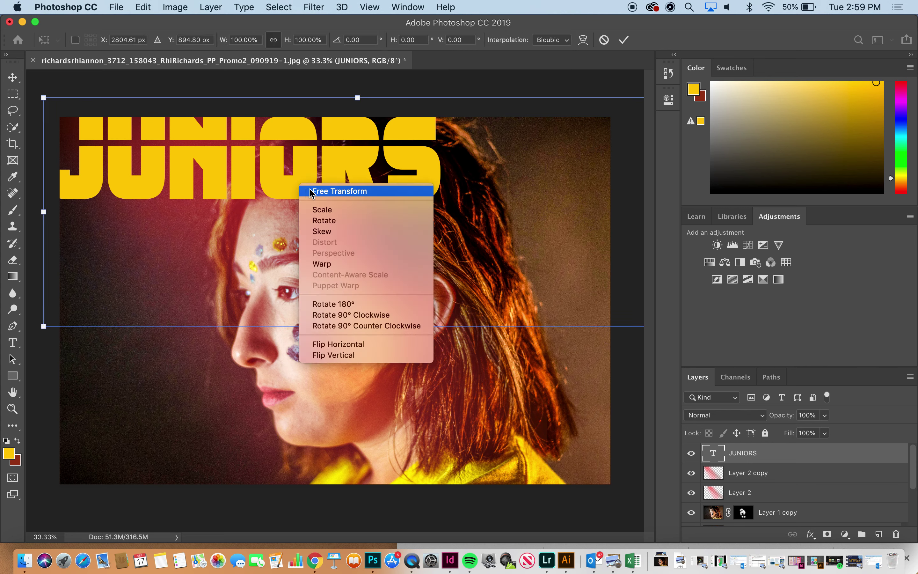
click(333, 231)
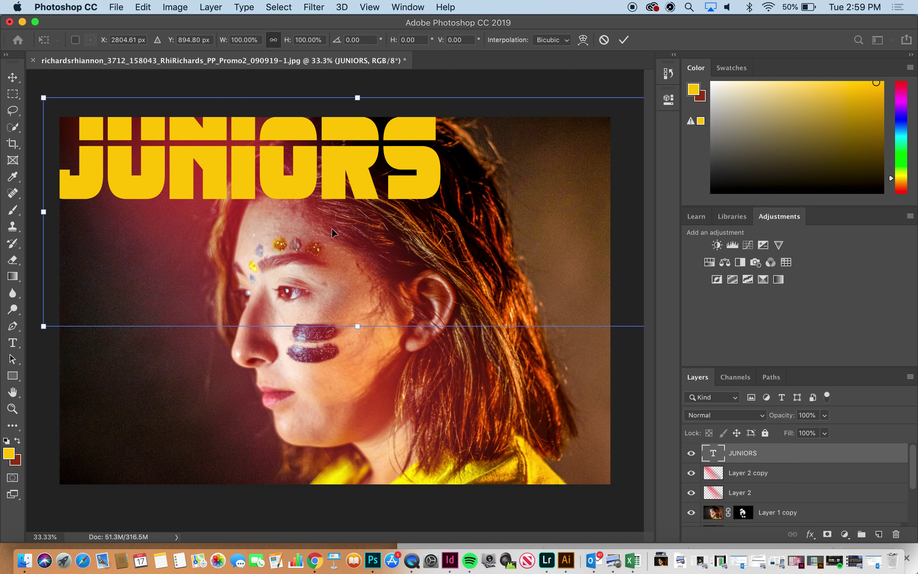
drag(357, 93, 407, 92)
click(12, 77)
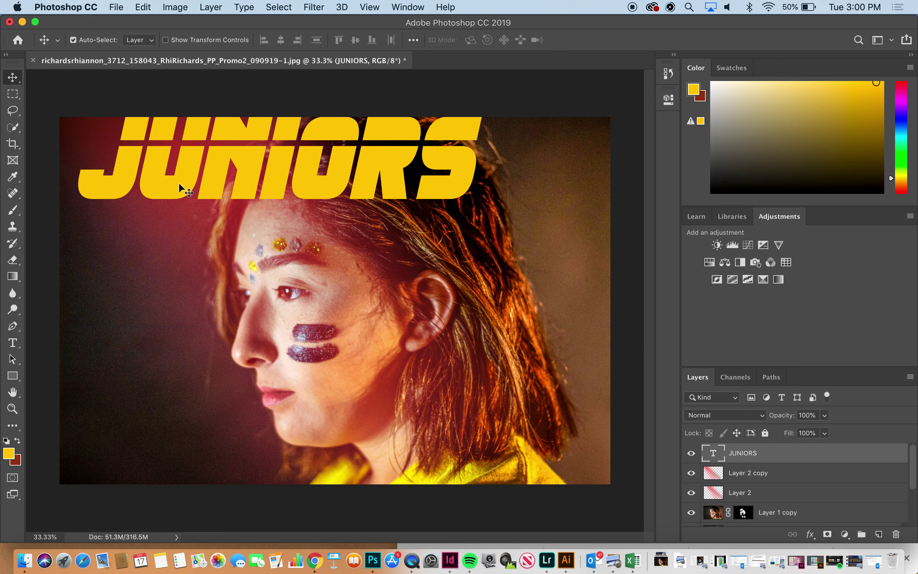
drag(175, 181, 150, 185)
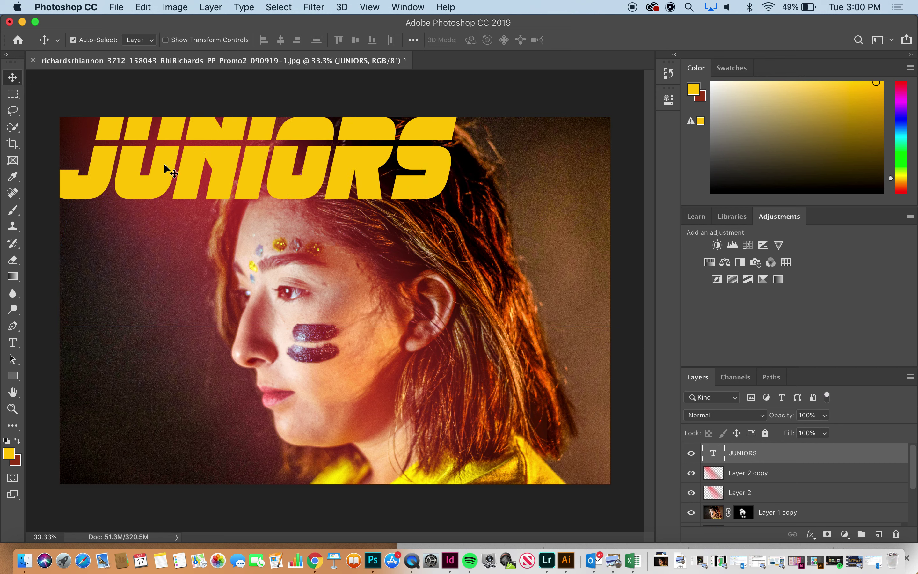
click(199, 98)
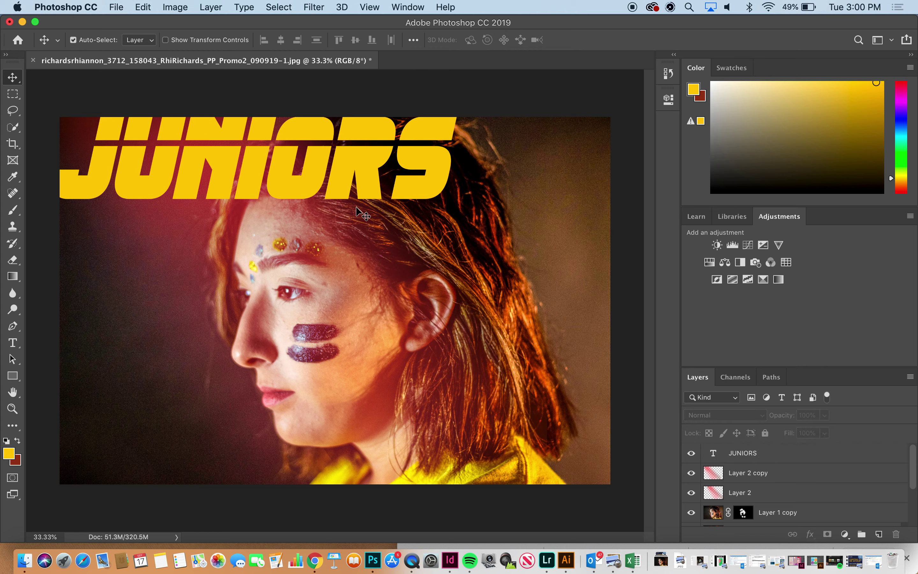
Duplicate Layer 2 copy and place the duplicate above the JUNIORS text layer.
click(789, 479)
key(super+j)
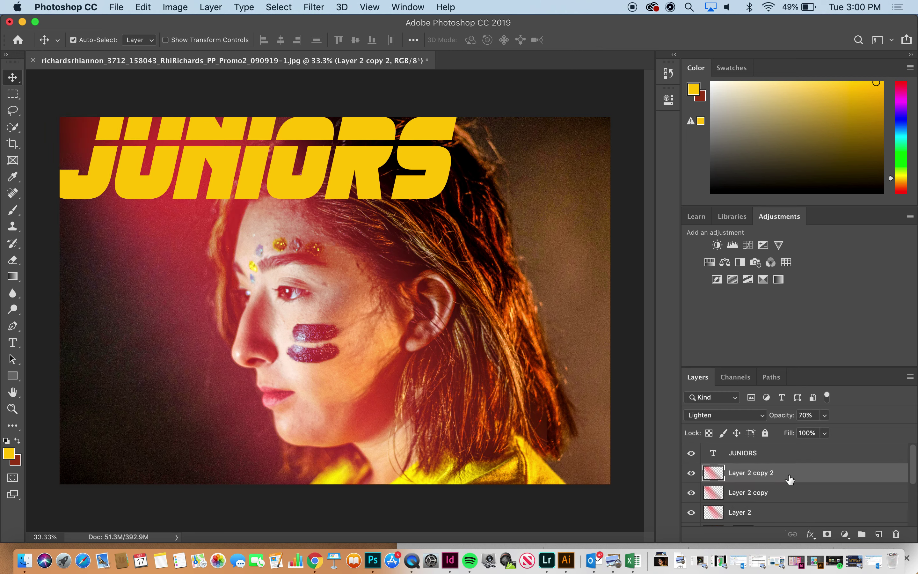
drag(789, 479, 790, 455)
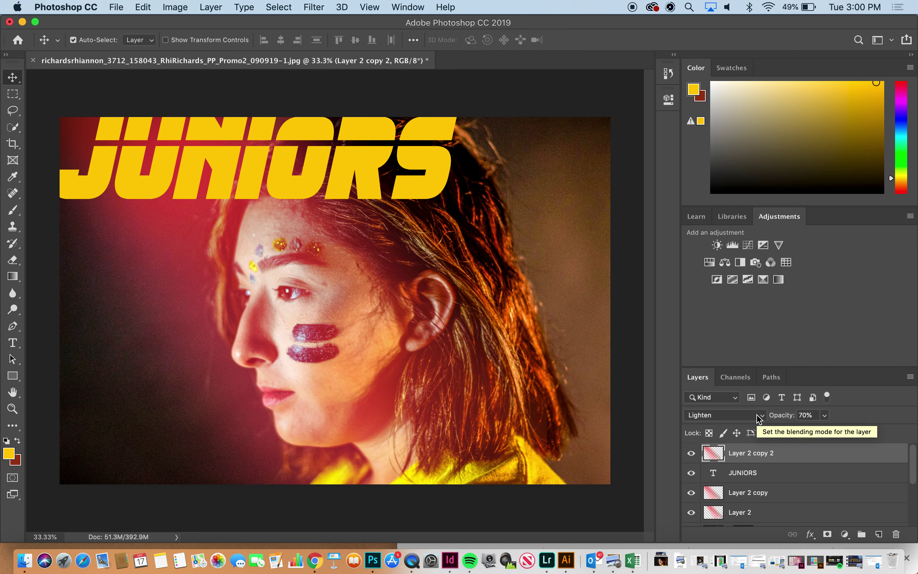
Set the blend mode of Layer 2 copy 2 to Screen.
click(757, 418)
click(755, 424)
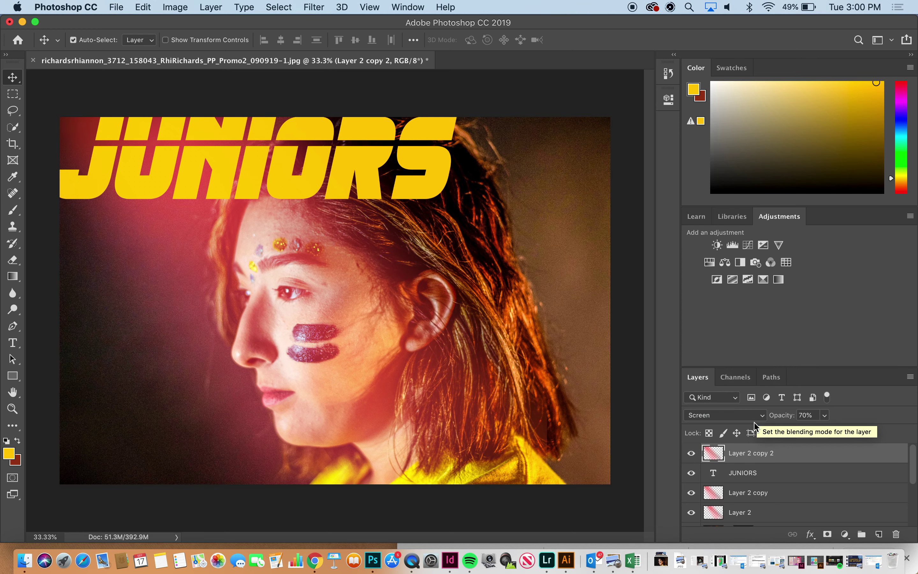
Change the blend mode of Layer 2 copy 2 to Color Burn and lower its opacity to 35%.
click(757, 418)
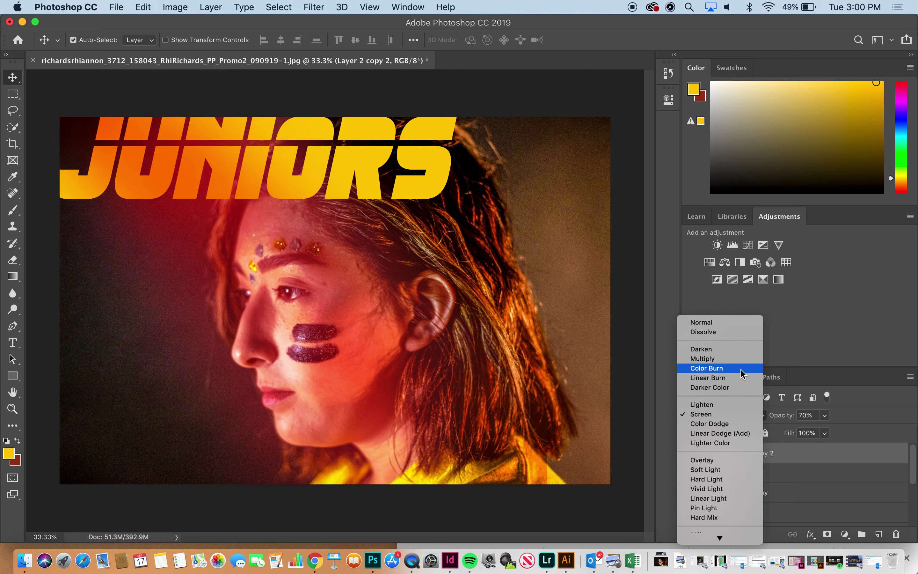
click(741, 368)
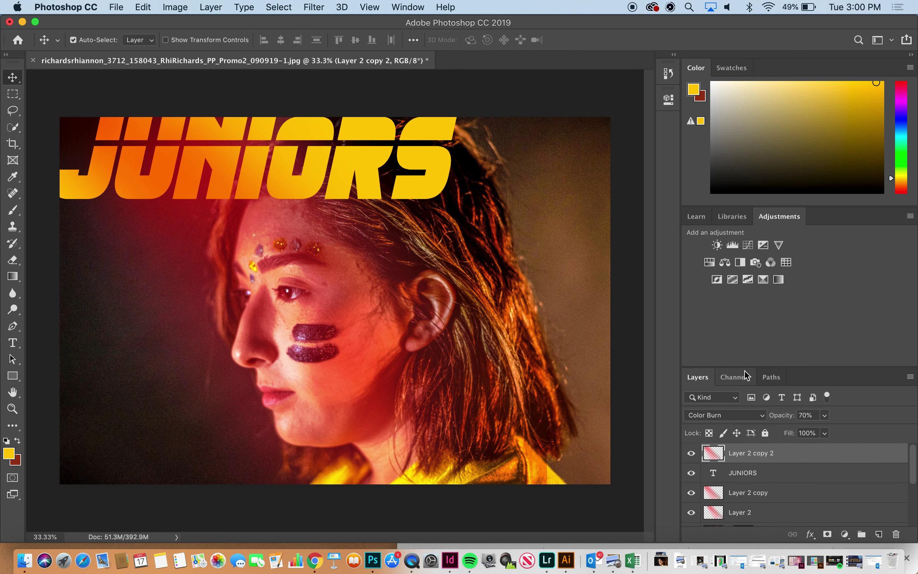
click(825, 416)
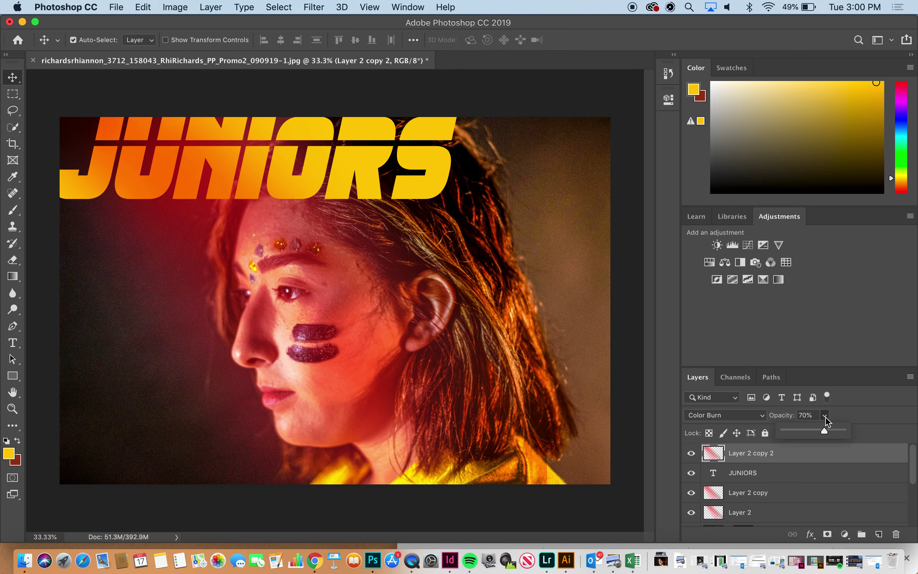
drag(825, 433, 804, 433)
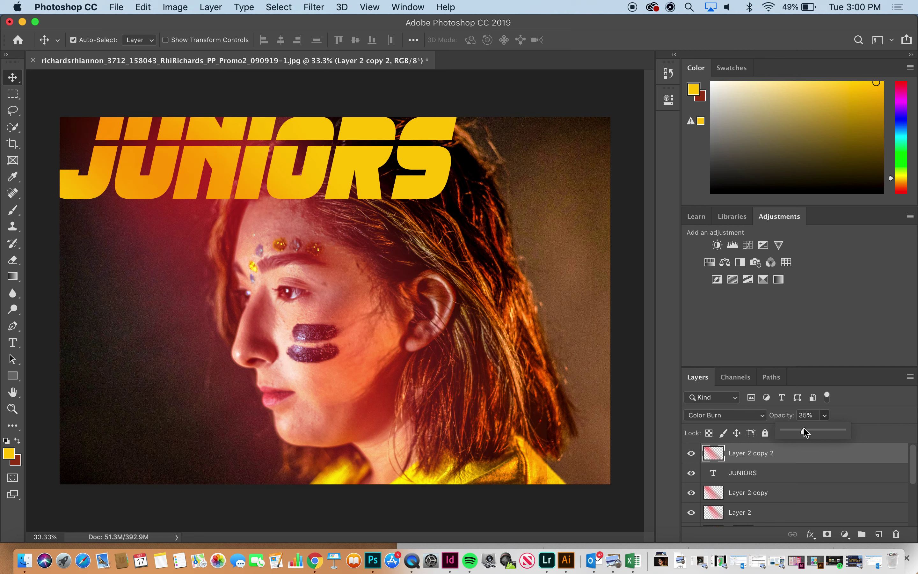
click(726, 347)
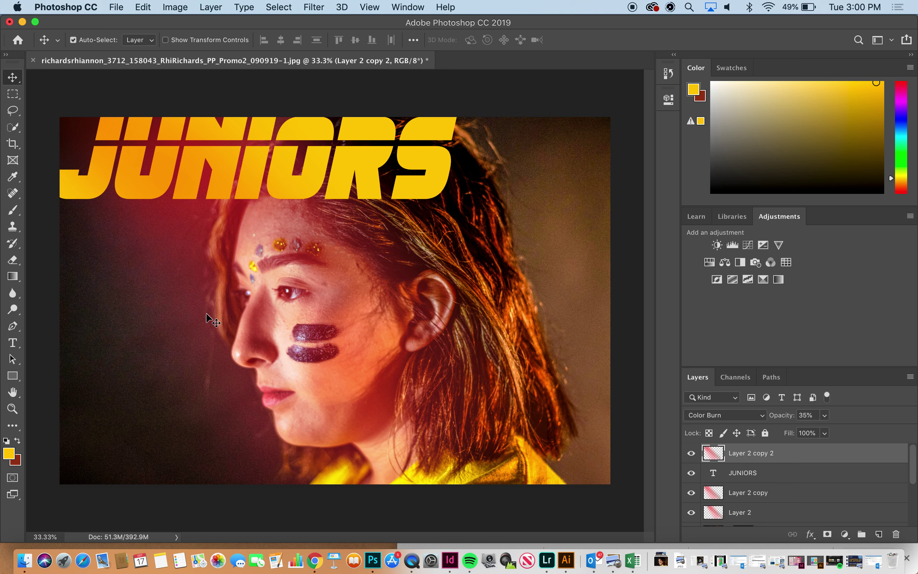
Activate the Brush tool and open its detailed brush settings.
click(13, 210)
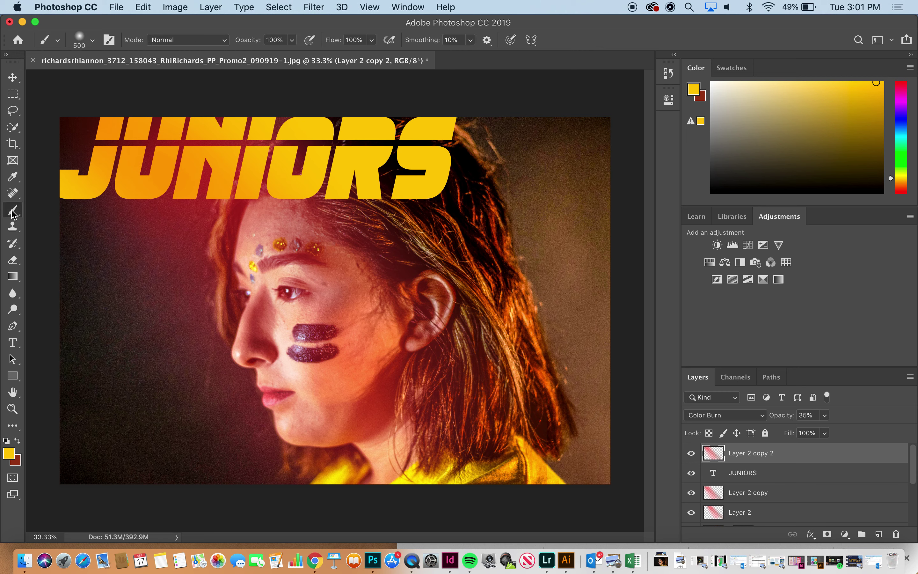
click(57, 40)
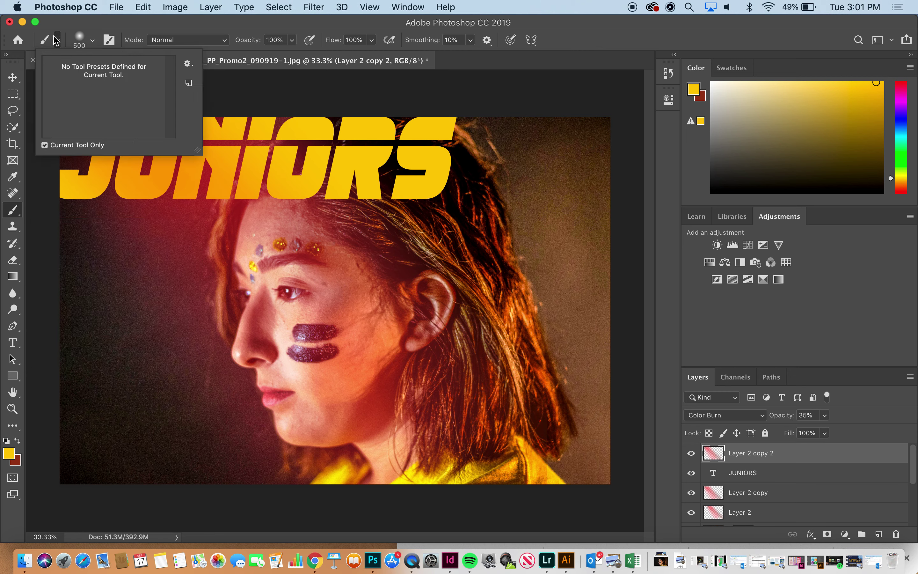
click(58, 43)
click(58, 42)
click(45, 44)
click(46, 44)
click(109, 40)
click(109, 40)
click(109, 41)
click(110, 40)
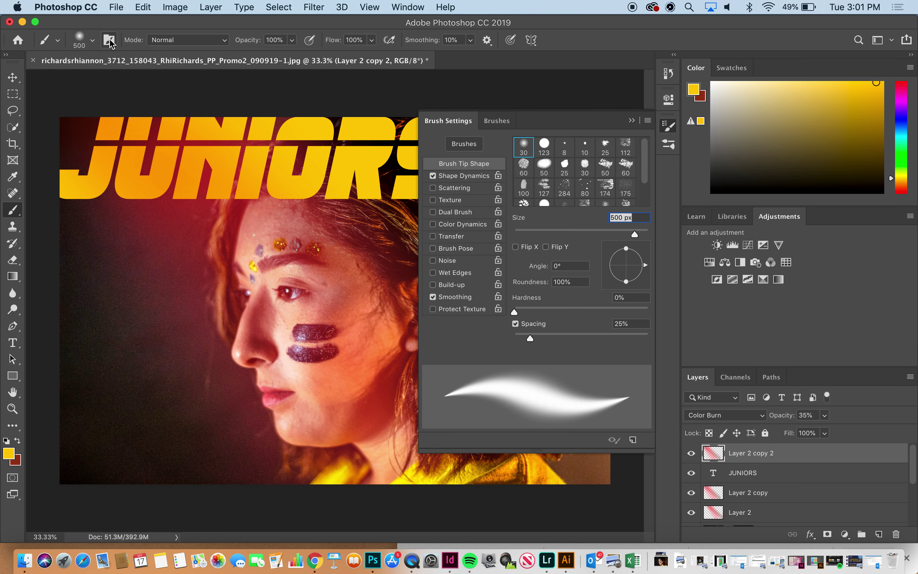
Choose the 50 px textured brush tip angled 14°, with Texture on and Smoothing off, and collapse the brush settings.
click(608, 191)
scroll(643, 171, down, 2)
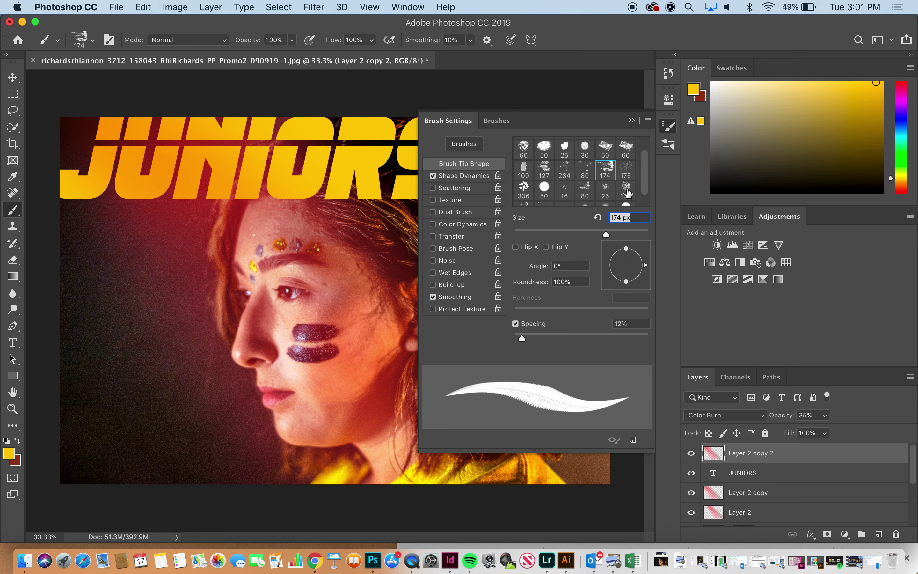
click(625, 147)
click(608, 152)
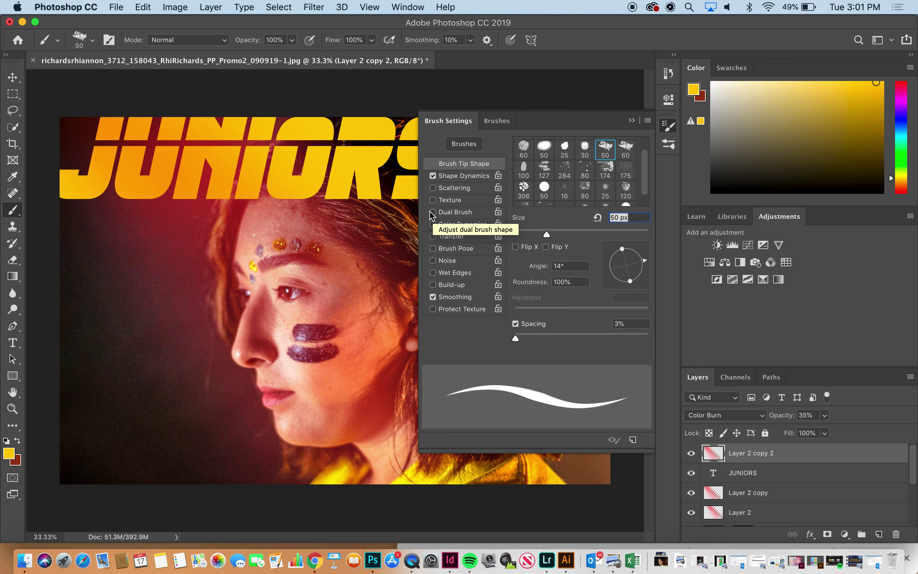
click(458, 299)
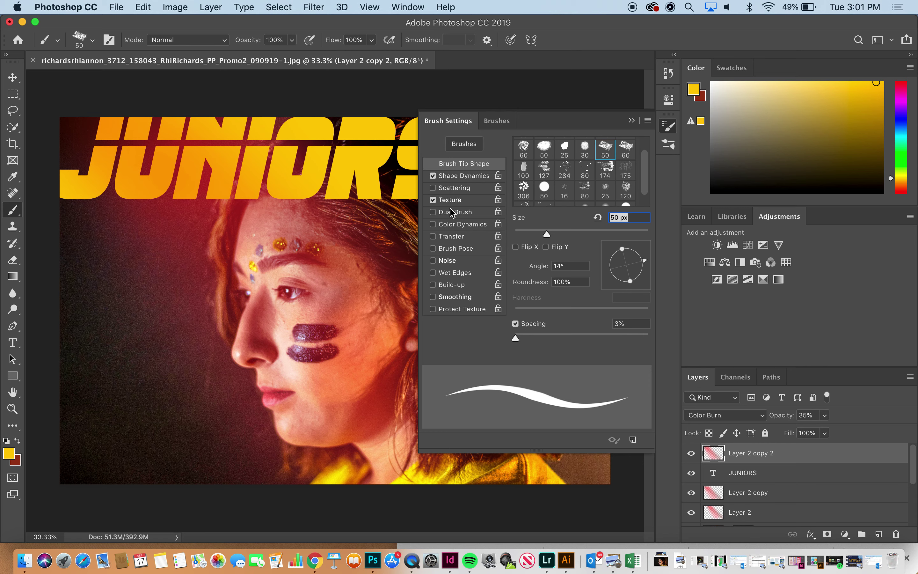
click(633, 122)
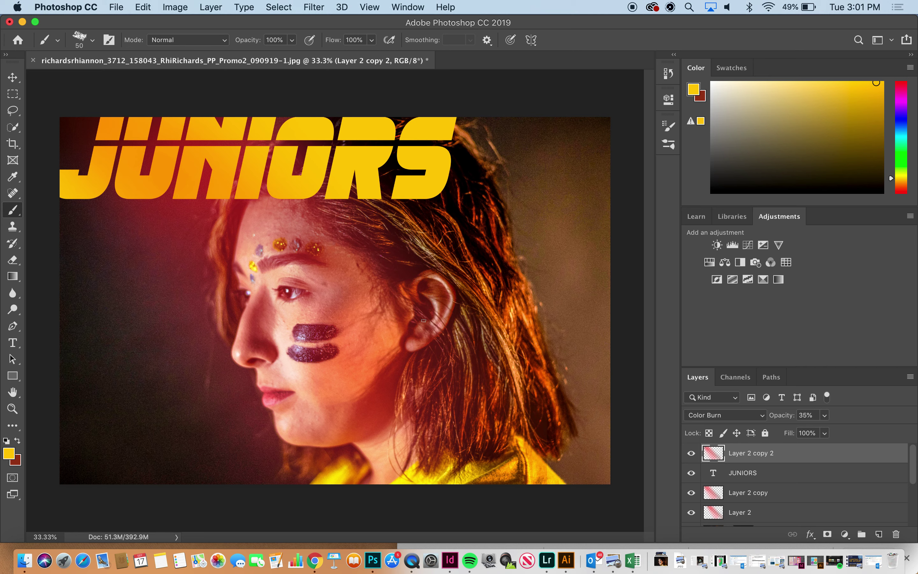
Enlarge the brush to 2100 px and undo the last change.
key(bracketright)
key(bracketright)
key(bracketright)
key(bracketright)
key(bracketright)
key(bracketright)
key(bracketright)
key(bracketright)
key(bracketright)
key(bracketright)
key(bracketright)
key(bracketright)
key(bracketright)
key(bracketright)
key(bracketright)
key(bracketright)
key(bracketright)
key(bracketright)
key(bracketright)
key(bracketright)
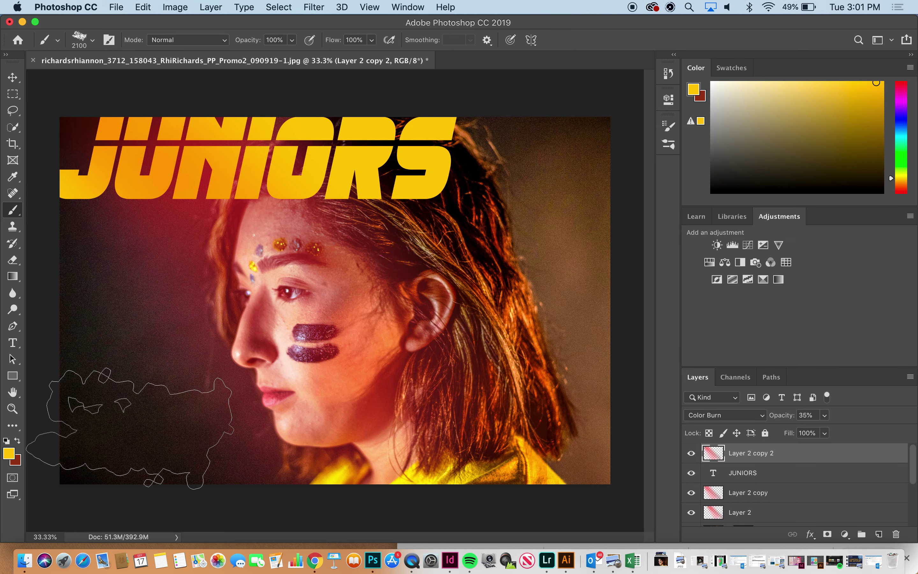
key(super+z)
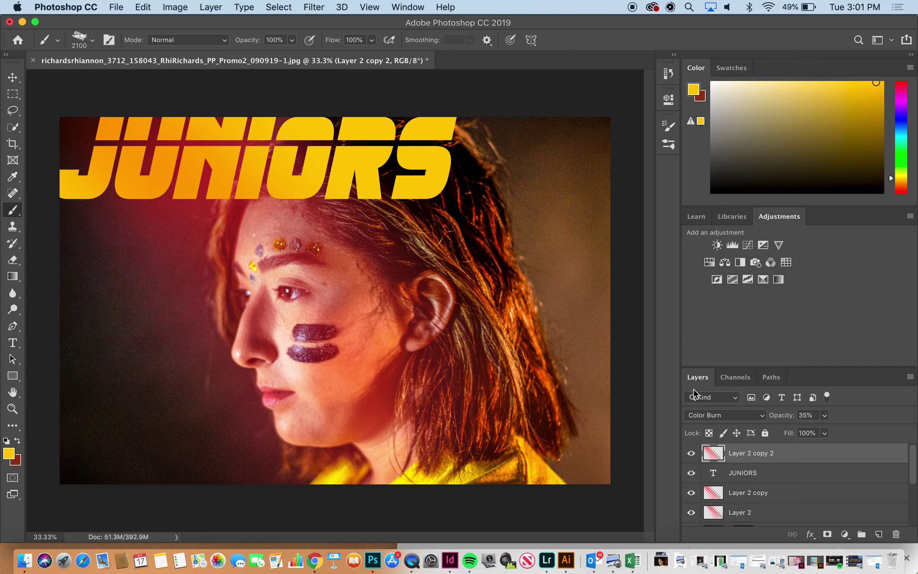
Create a new layer above Layer 2 copy 2, and try yellow textured brush marks on it, undoing them.
click(878, 534)
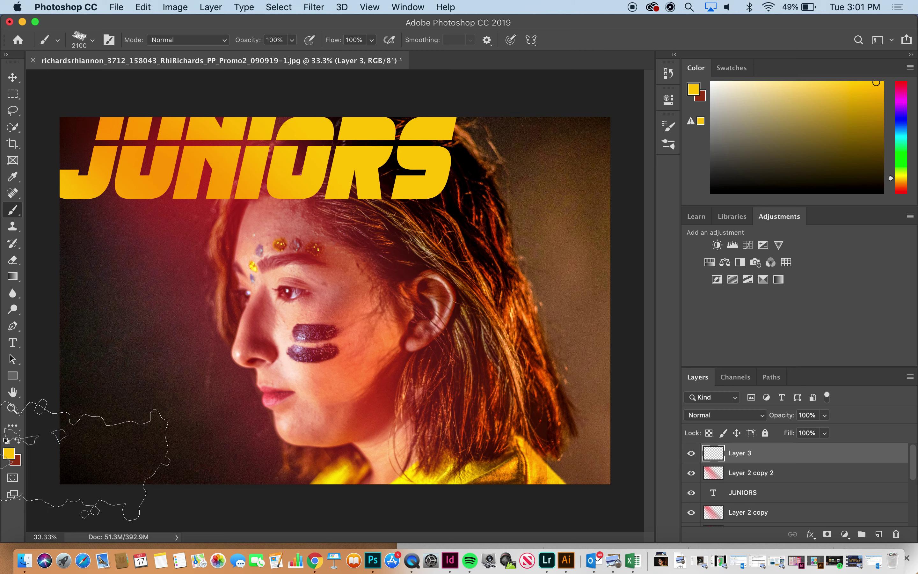
click(76, 455)
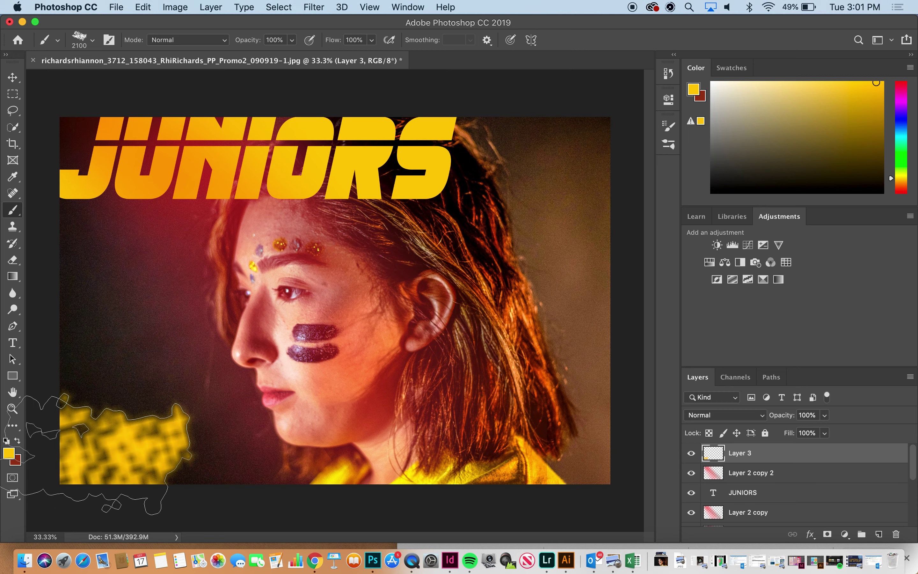
key(super+z)
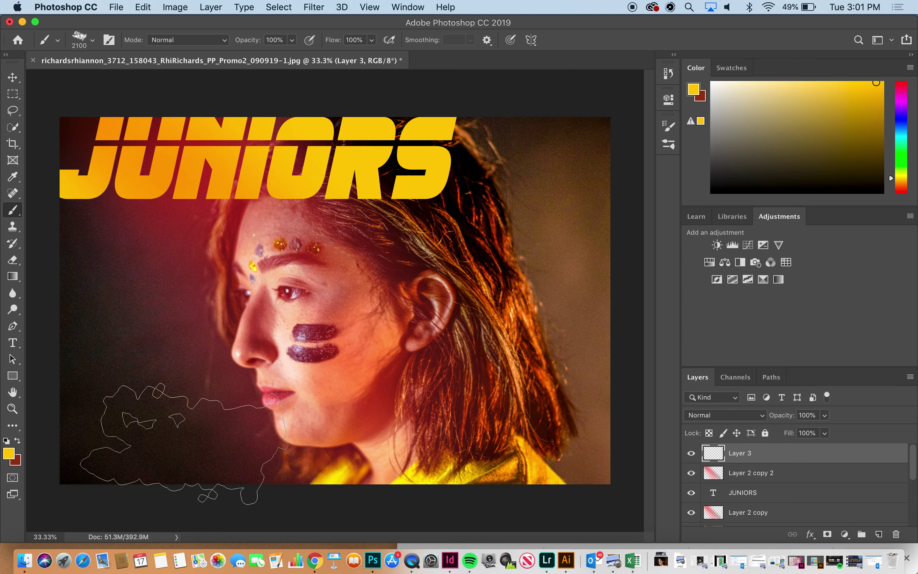
drag(93, 444, 197, 421)
mouse_move(425, 298)
mouse_down()
mouse_move(576, 326)
mouse_move(508, 300)
mouse_up()
key(super+z)
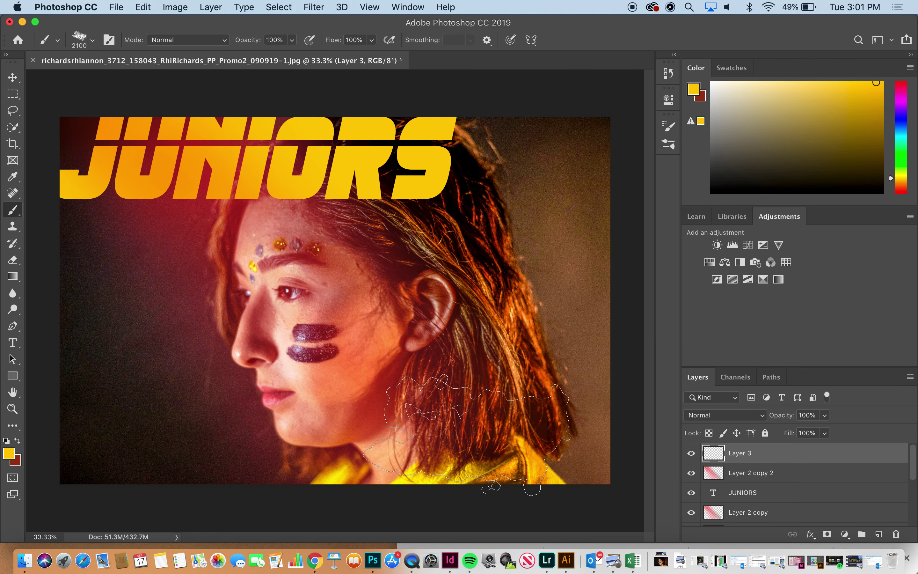
Try a yellow stroke in the image's lower-left corner with a 900 px brush in Overlay mode, and undo it.
key(bracketleft)
key(bracketleft)
key(bracketleft)
key(bracketleft)
key(bracketleft)
key(bracketleft)
key(bracketleft)
key(bracketleft)
key(bracketleft)
key(bracketleft)
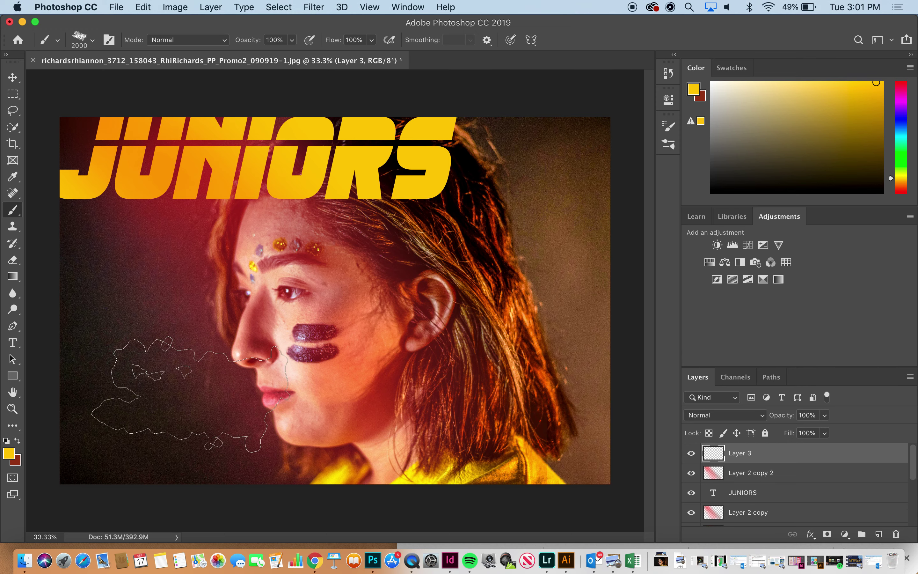
key(bracketleft)
key(bracketleft)
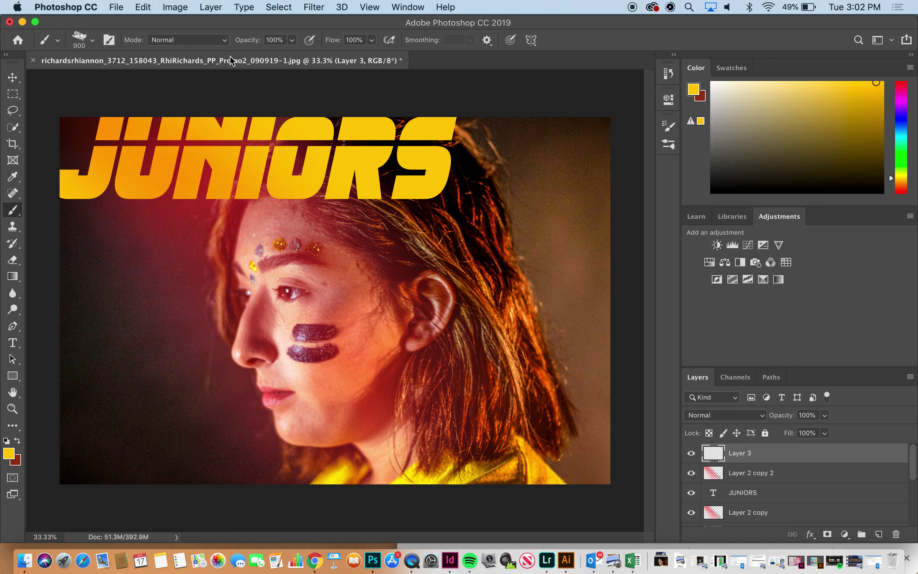
click(224, 40)
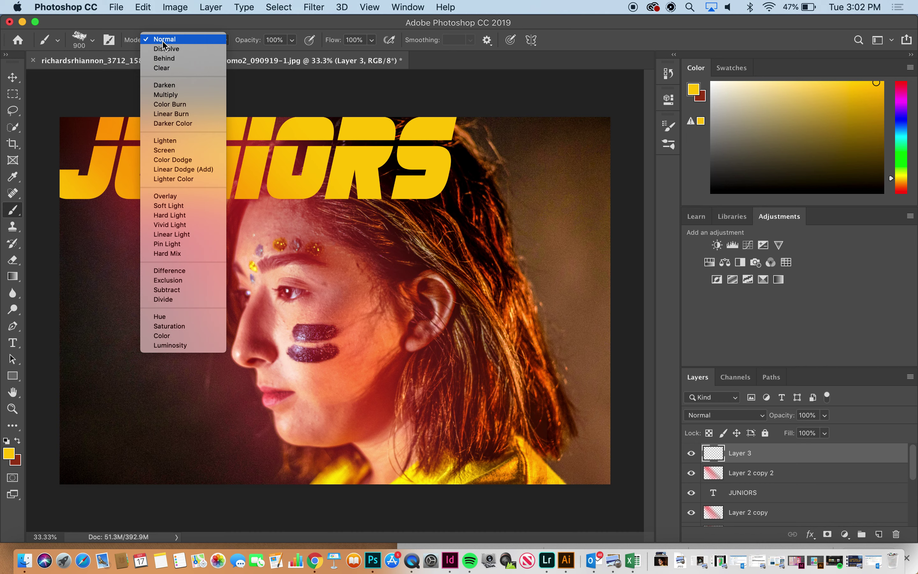
click(199, 196)
drag(83, 466, 109, 444)
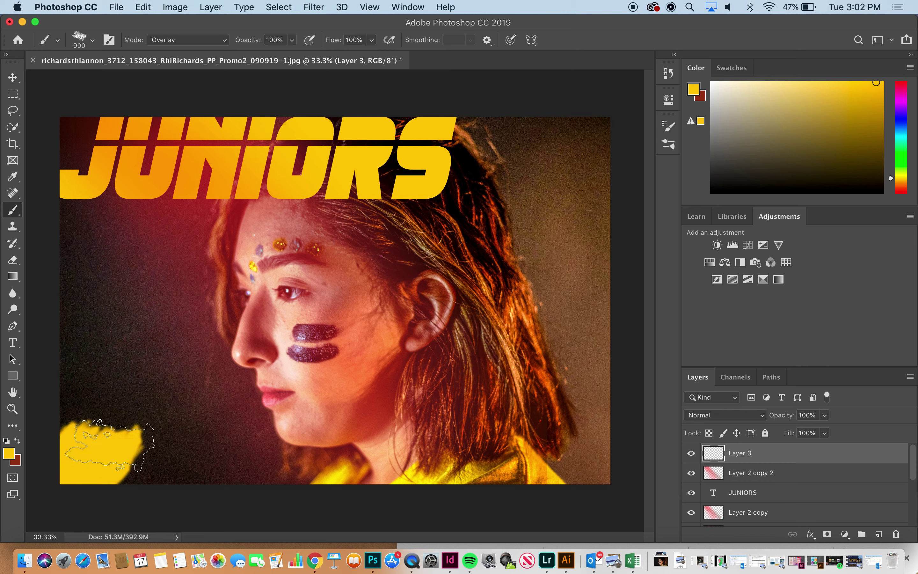
key(super+z)
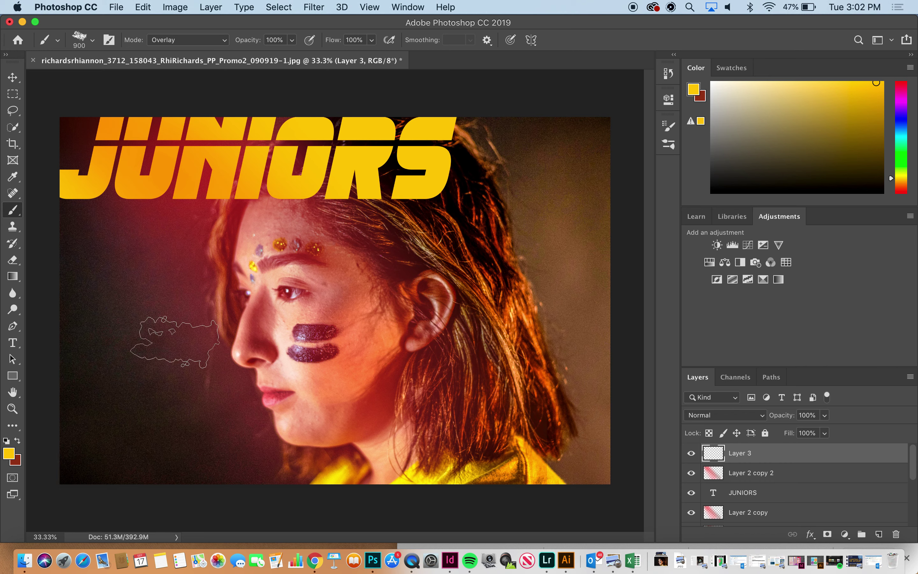
Set the foreground color to the very dark brown 211003 and return to the Brush tool.
click(9, 454)
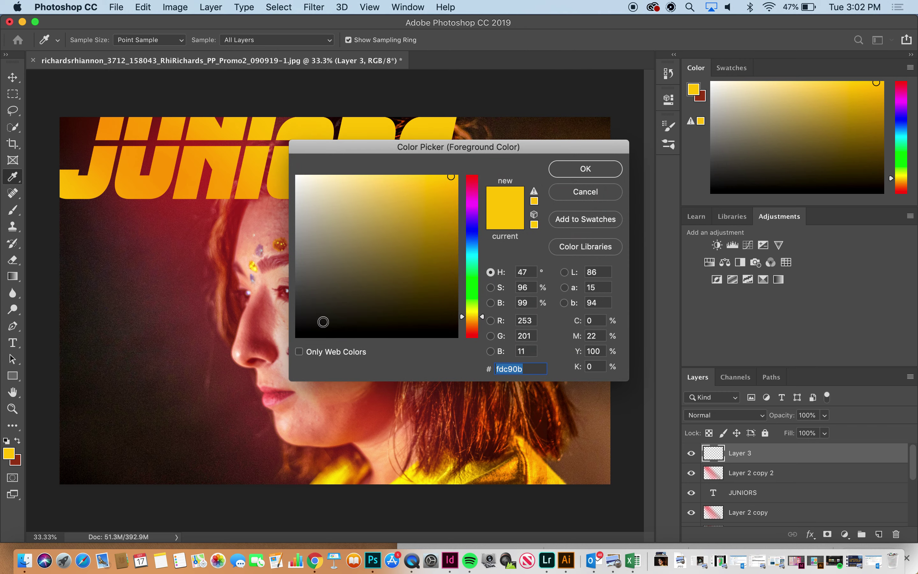
click(331, 329)
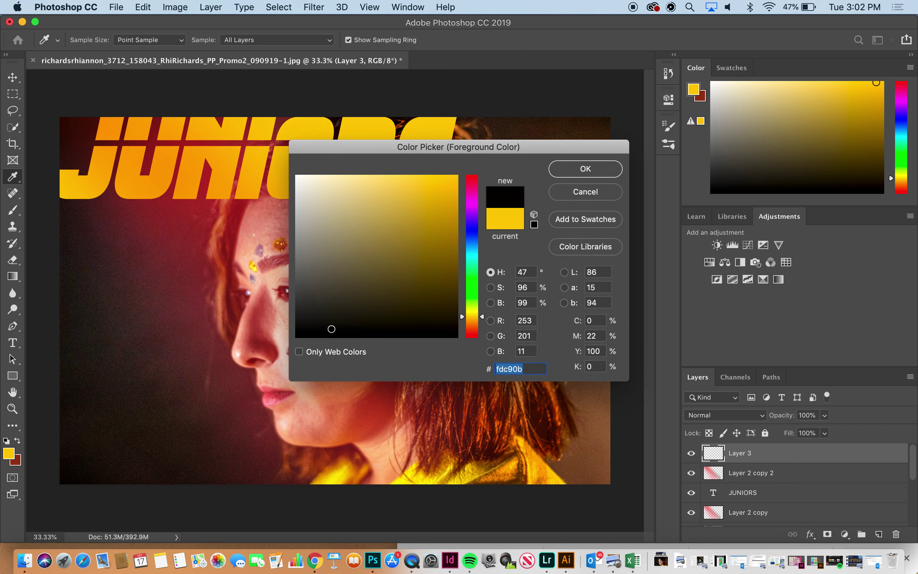
click(474, 326)
click(443, 316)
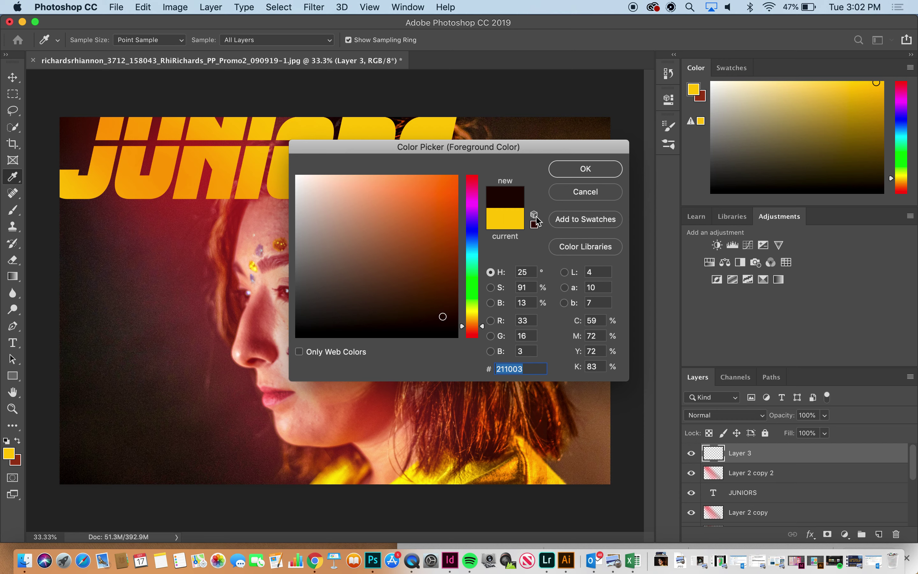
click(561, 171)
key(b)
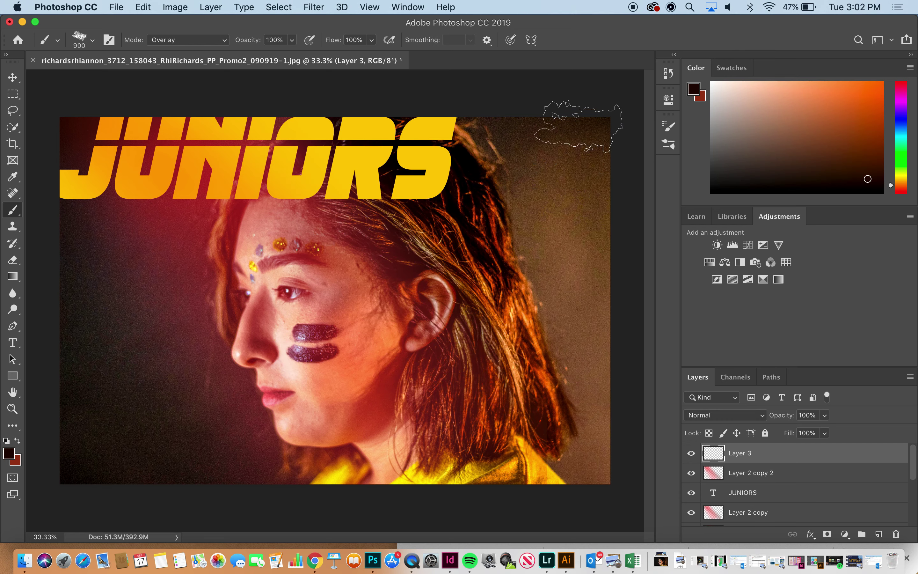
Try painting the dark brown down the background along the image's right edge, and undo the strokes.
drag(571, 127, 574, 248)
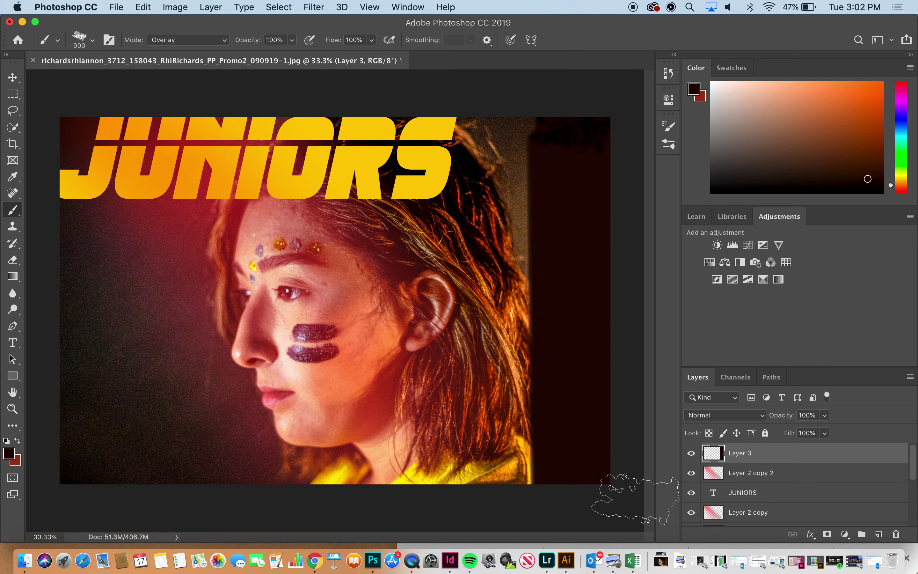
key(super+z)
key(super+z)
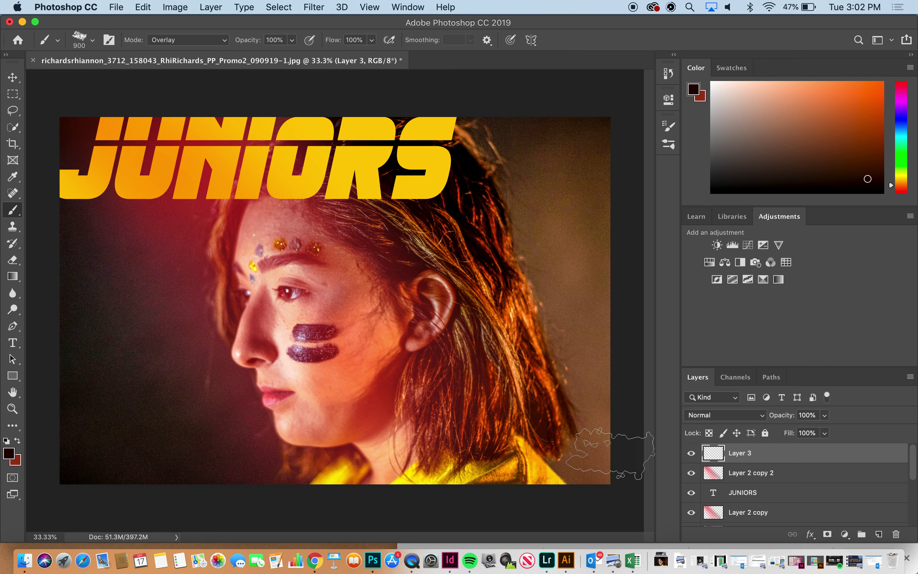
Choose the KYLE Bonus Chunky Charcoal brush from the Dry Media Brushes.
click(92, 41)
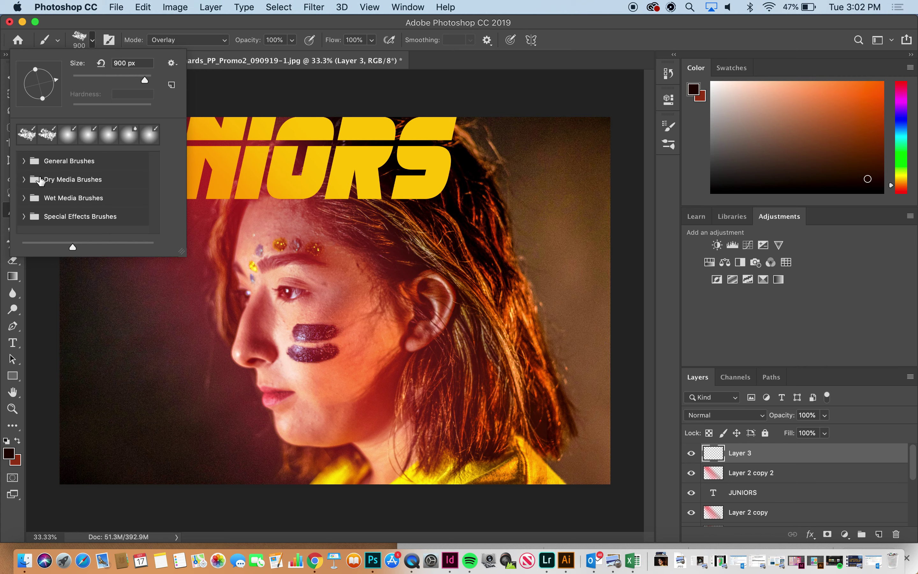
click(24, 179)
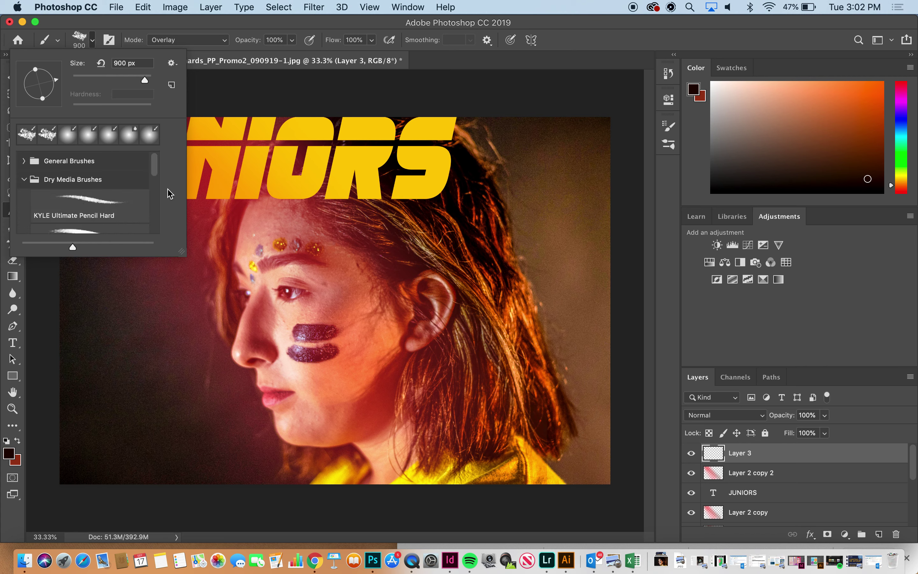
drag(154, 173, 154, 207)
click(91, 193)
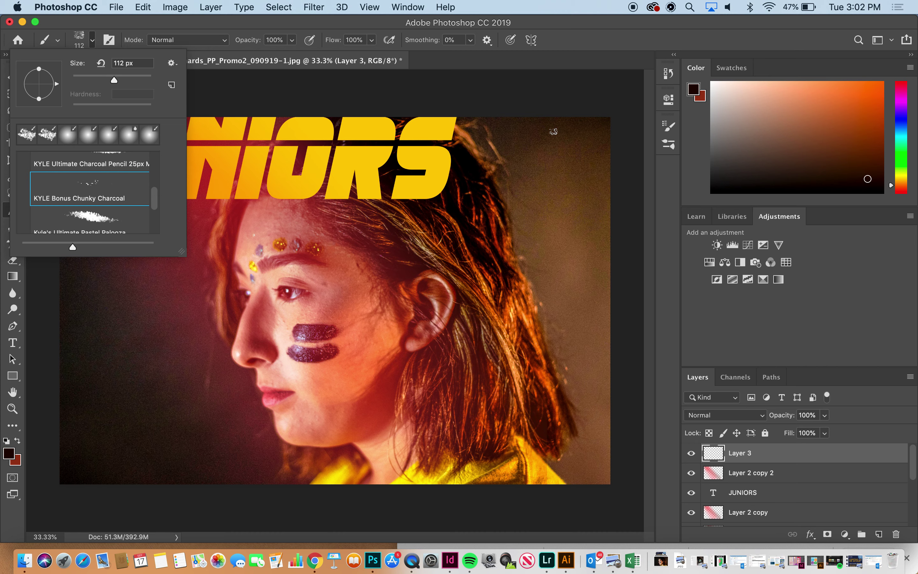
key(Return)
Try a dark charcoal dab at 800 px in the image's upper-right corner, and undo it.
key(bracketright)
key(bracketright)
key(bracketright)
key(bracketright)
key(bracketright)
key(bracketright)
key(bracketright)
key(bracketright)
click(607, 146)
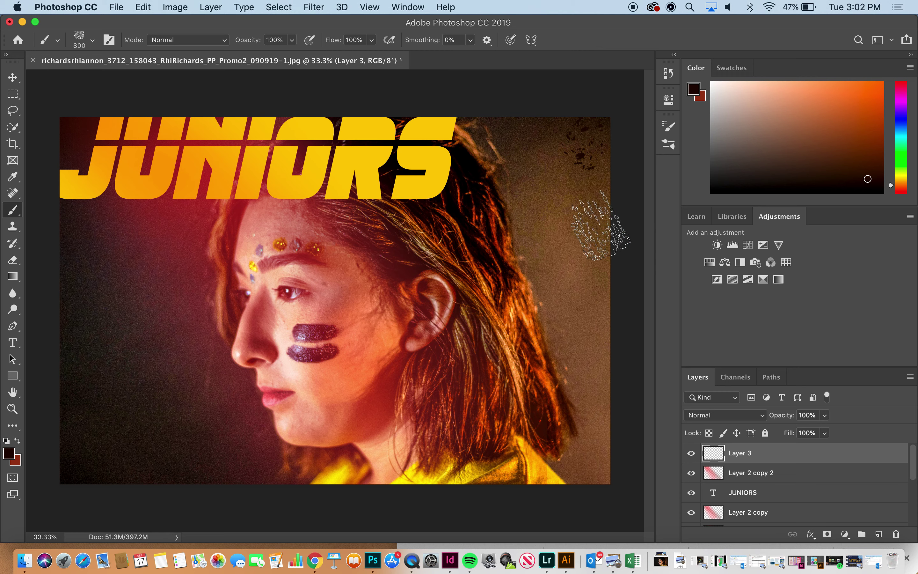
key(super+z)
Enlarge the charcoal brush to 2300 px and stamp one dark splatter on the background at the image's upper right.
key(bracketright)
key(bracketright)
key(bracketright)
key(bracketright)
key(bracketright)
key(bracketright)
key(bracketright)
key(bracketright)
key(bracketright)
key(bracketright)
key(bracketright)
key(bracketright)
key(bracketright)
key(bracketright)
key(bracketright)
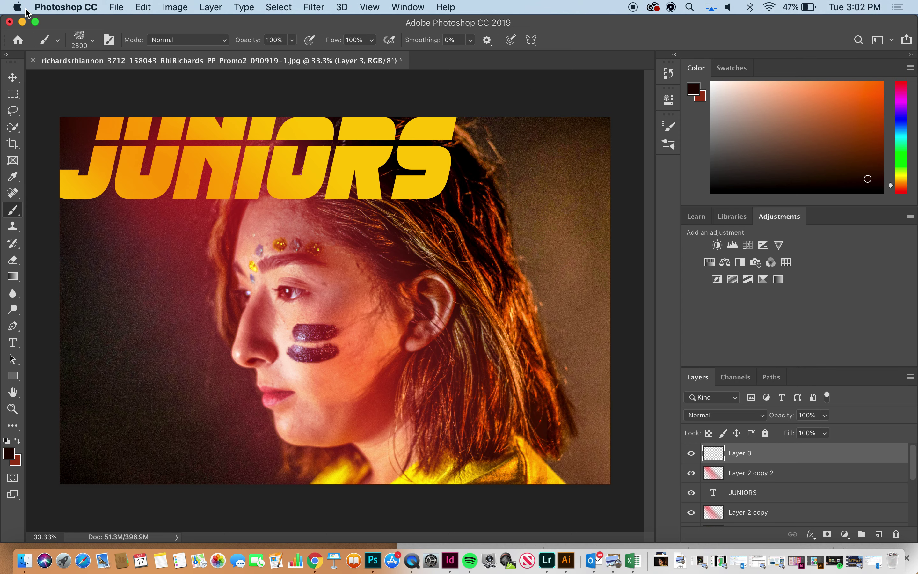
click(617, 193)
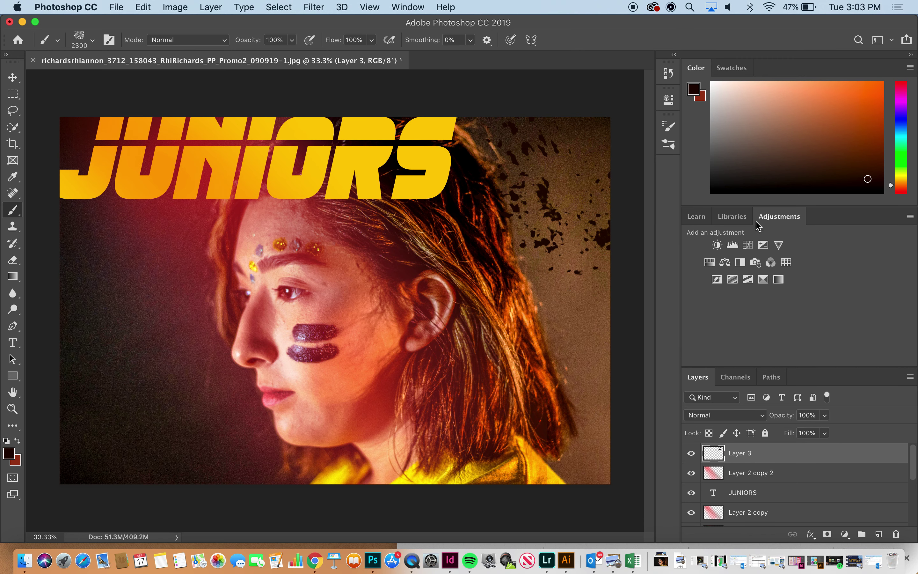
Stamp another dark splatter at the image's upper right, and move and rotate the splatter layer about -38° over the title's final S.
click(656, 146)
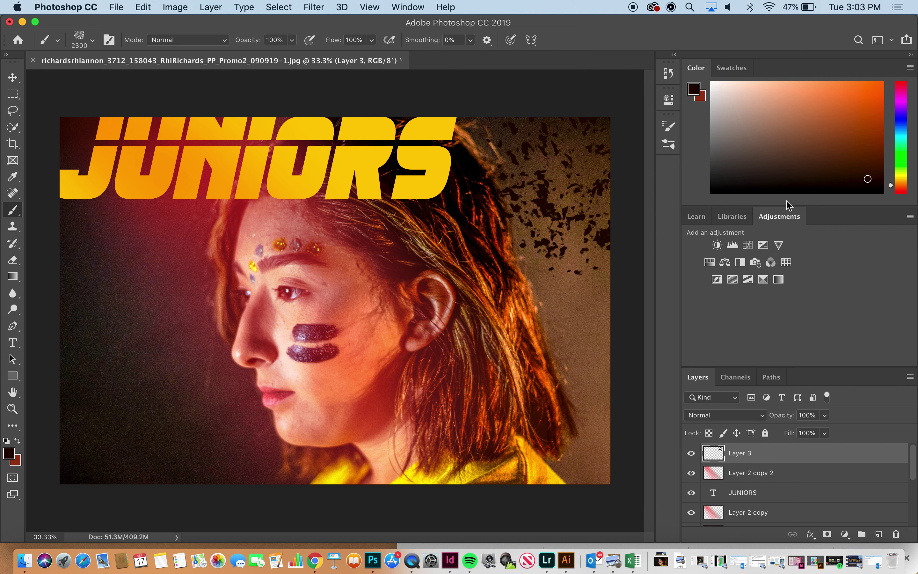
key(super+t)
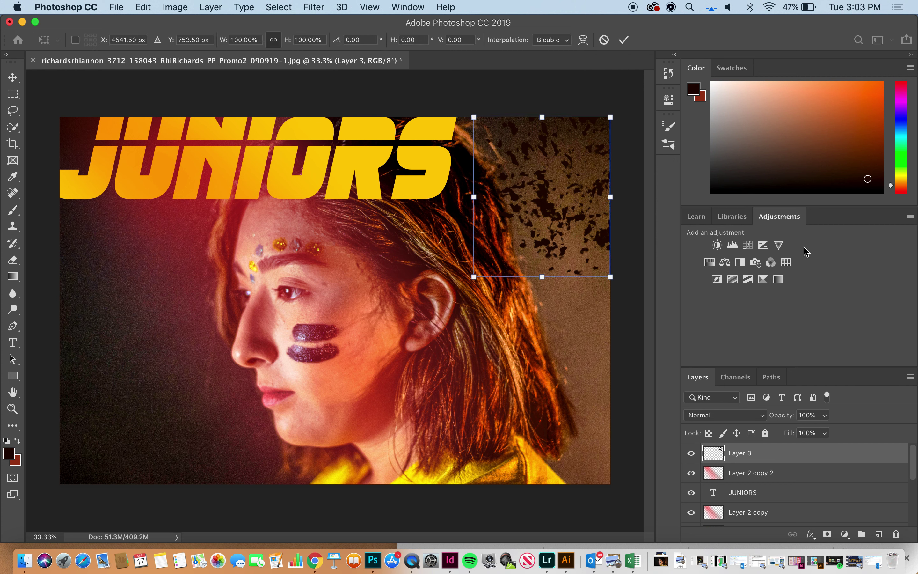
drag(465, 283, 453, 256)
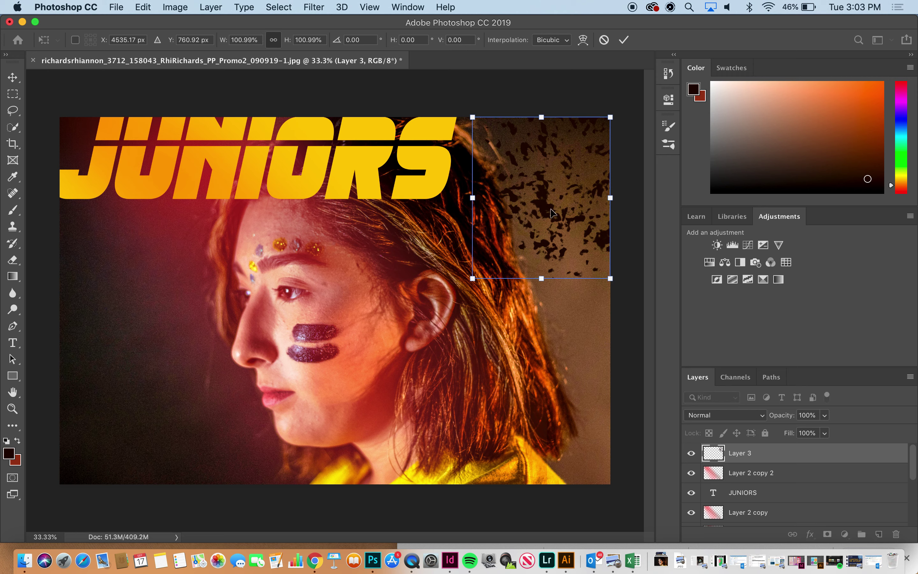
drag(551, 207, 467, 178)
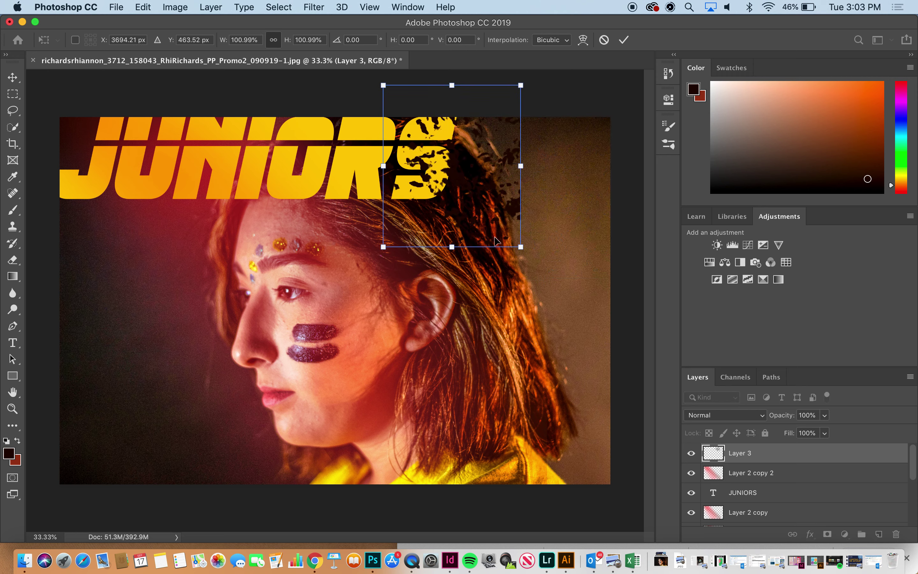
drag(532, 259, 432, 225)
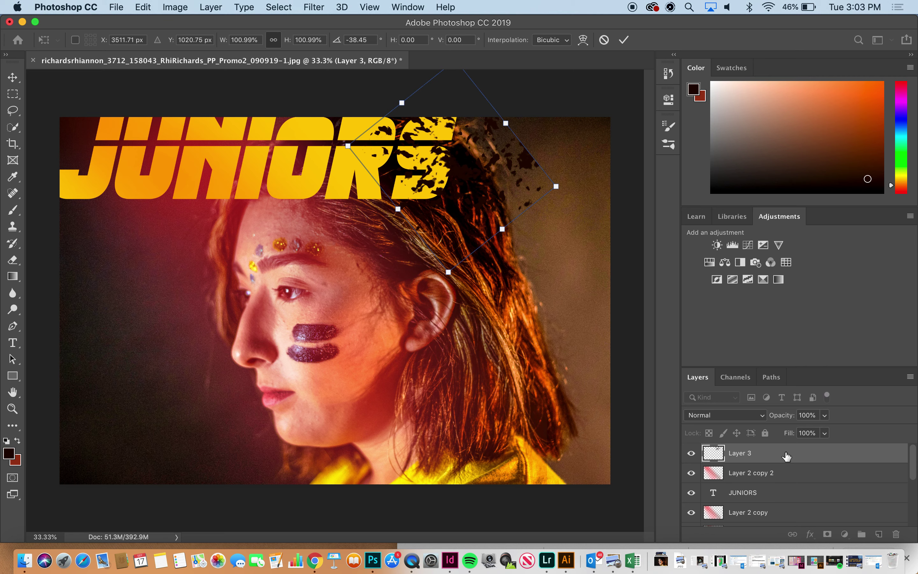
key(Return)
key(b)
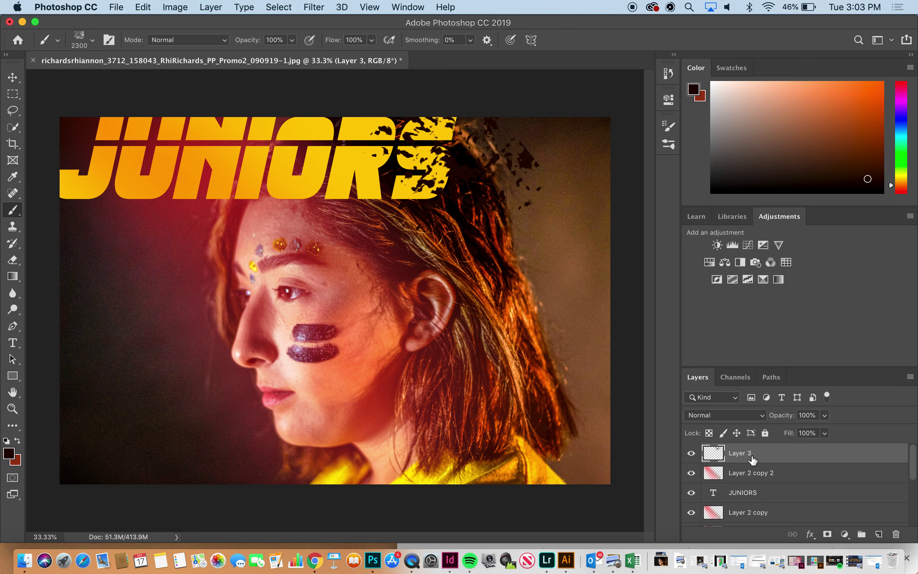
Duplicate the splatter layer and move the copy down over the hair and background behind the head.
key(super+j)
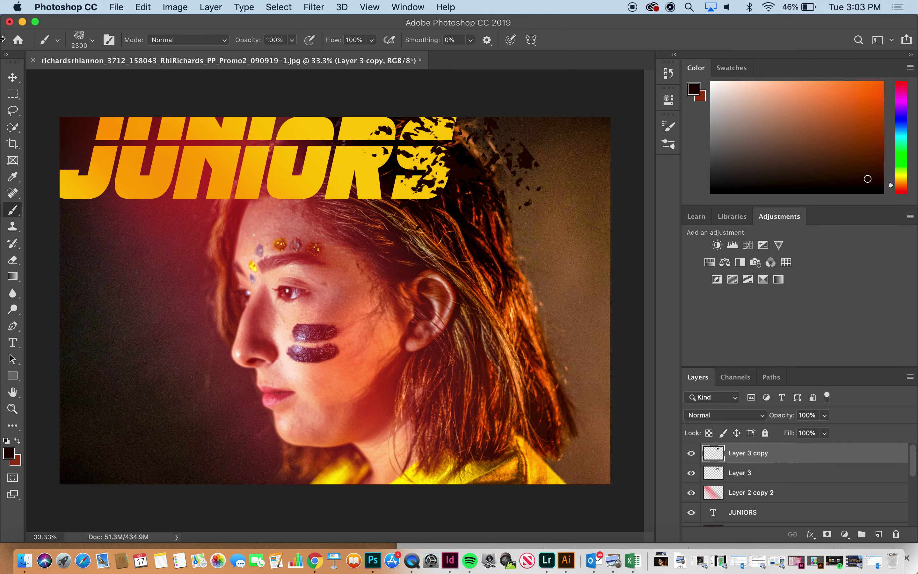
click(11, 79)
drag(474, 186, 522, 186)
key(super+z)
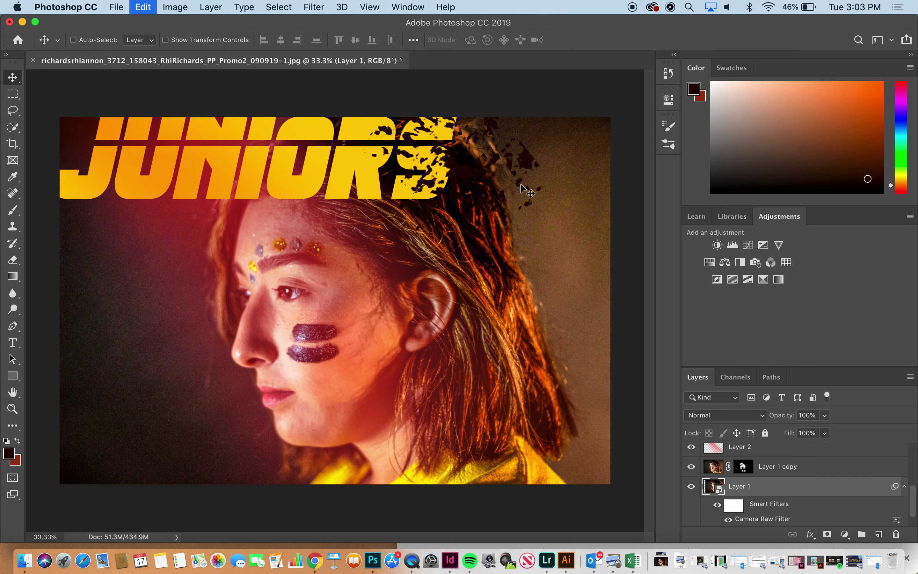
drag(913, 503, 914, 451)
click(806, 462)
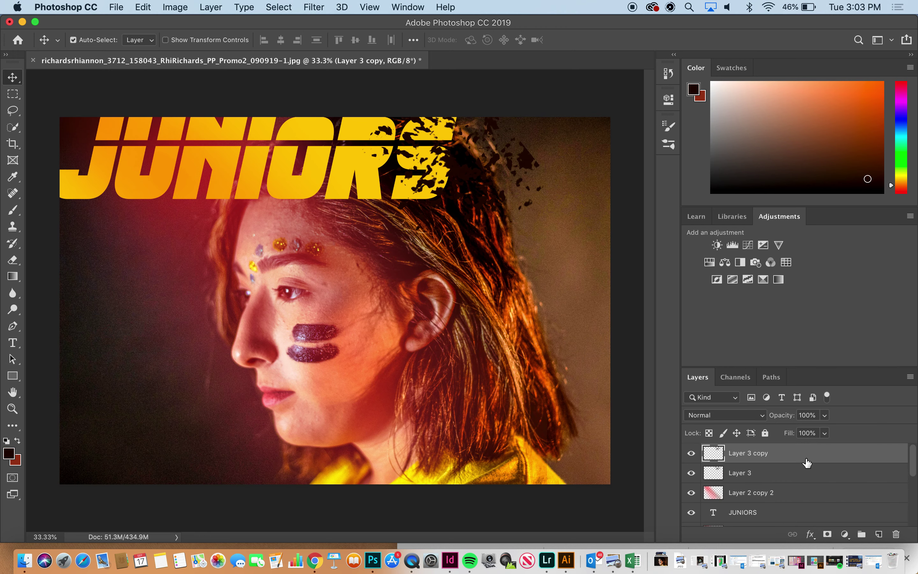
drag(473, 173, 509, 265)
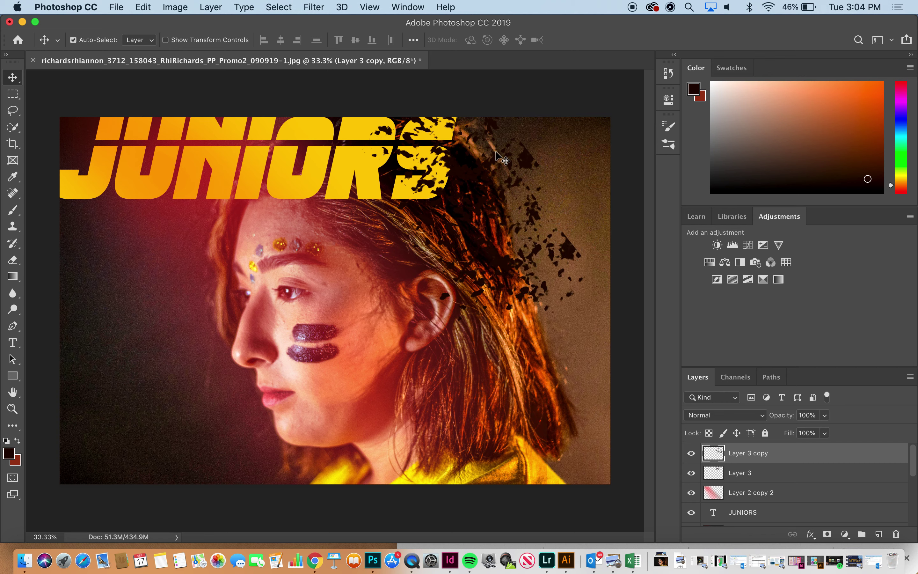
Transform the splatter copy to about 82% width, 85% height and -122° rotation, placing it in the image's upper-right corner.
key(super+t)
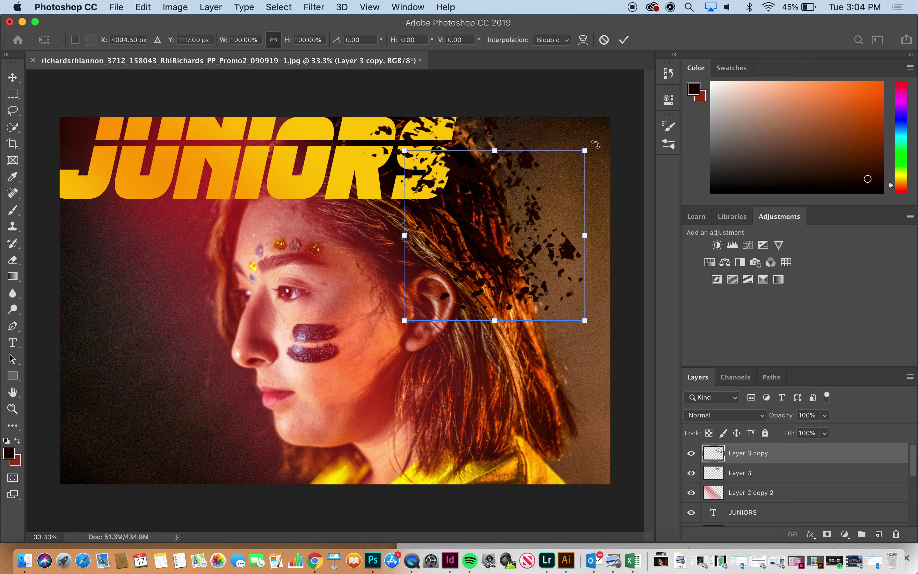
drag(599, 158, 455, 252)
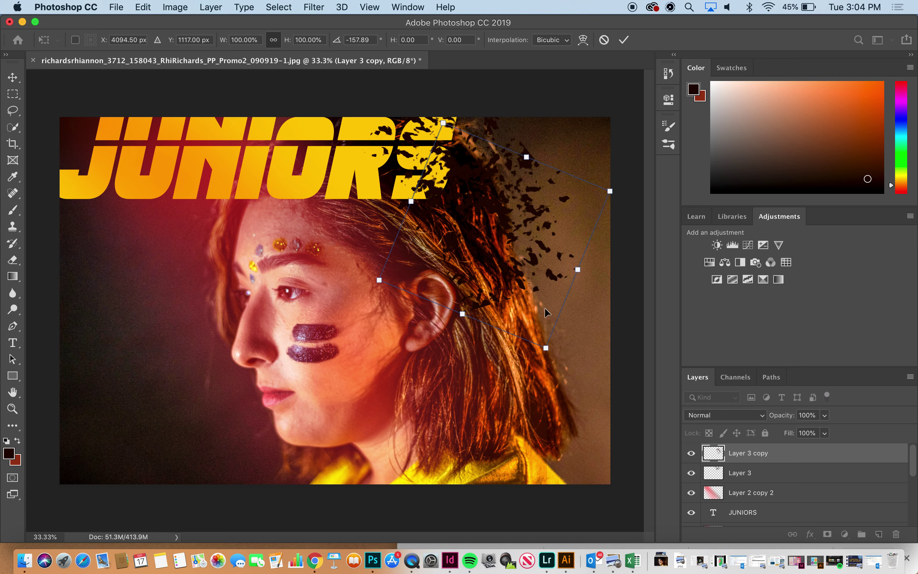
drag(546, 346, 518, 300)
drag(504, 198, 532, 163)
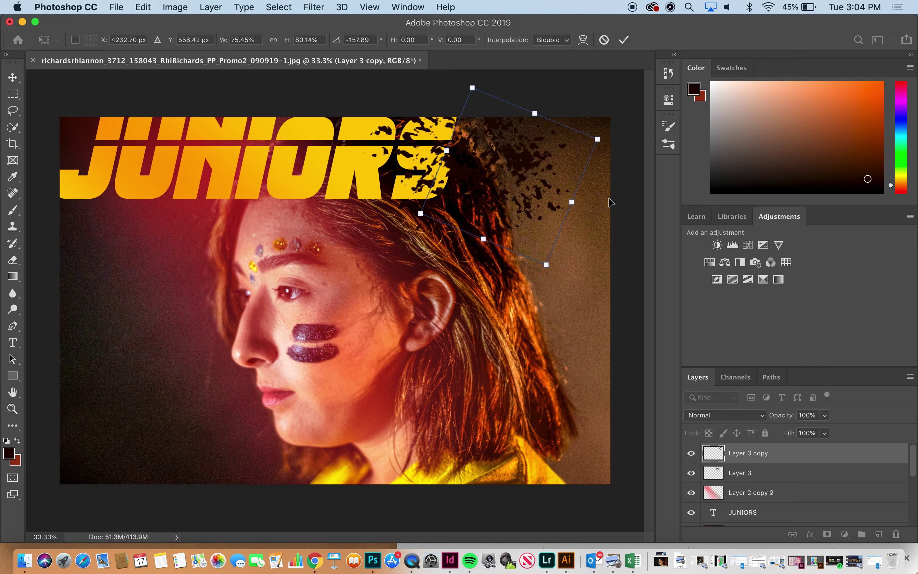
drag(546, 266, 554, 276)
drag(619, 143, 597, 207)
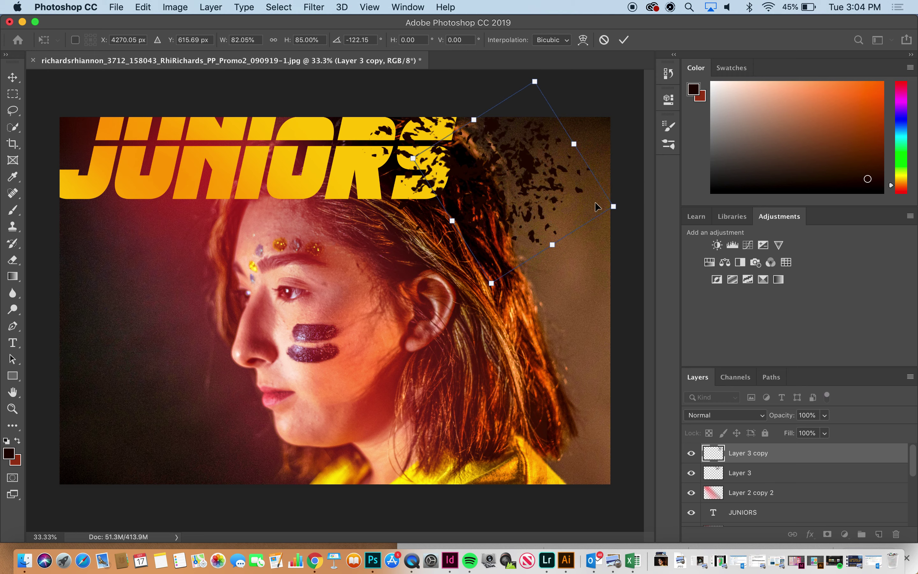
click(623, 39)
click(621, 86)
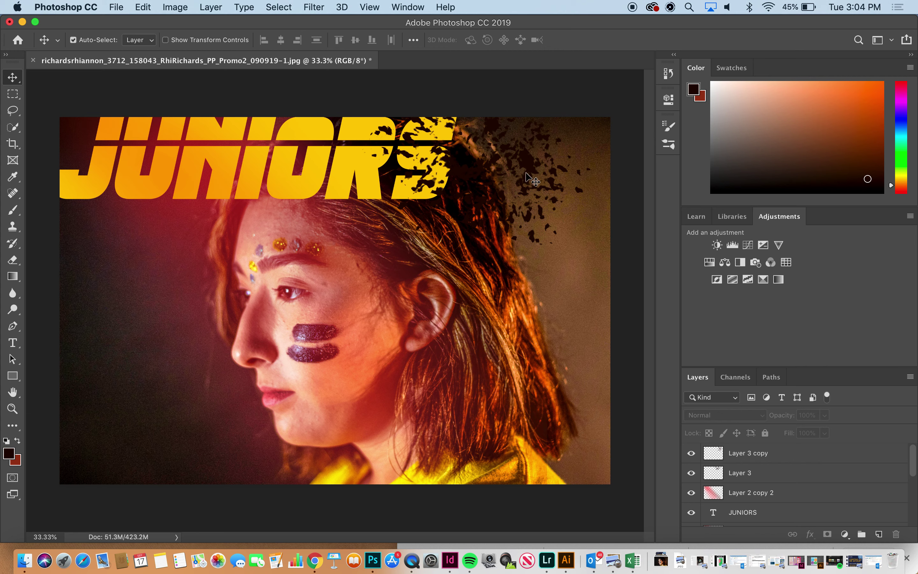
Try moving the splatter copy onto the beginning of the JUNIORS title, and undo the moves.
mouse_move(533, 170)
mouse_down()
mouse_move(526, 207)
mouse_move(509, 219)
mouse_move(410, 266)
mouse_move(315, 334)
mouse_move(273, 296)
mouse_move(148, 404)
mouse_move(90, 434)
mouse_move(117, 182)
mouse_move(104, 161)
mouse_move(110, 201)
mouse_move(152, 199)
mouse_up()
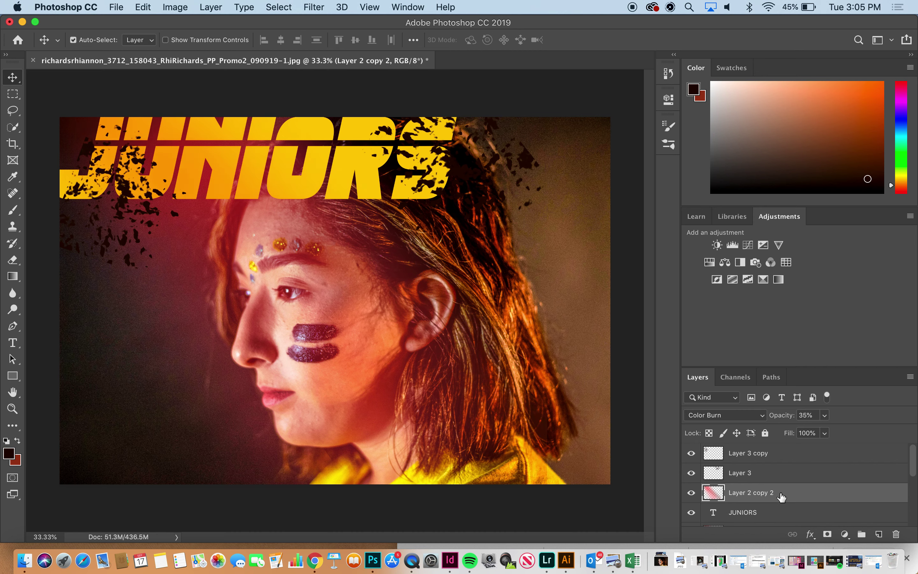
key(super+z)
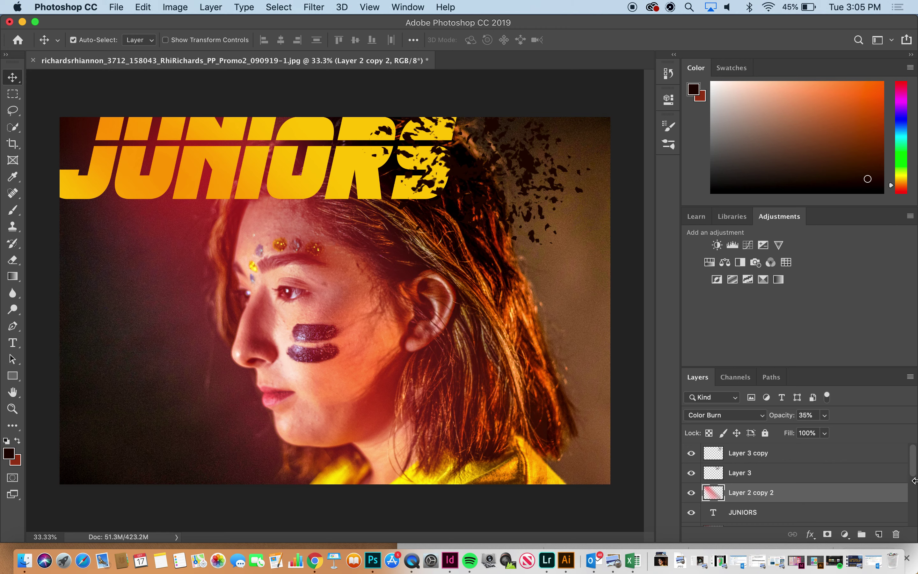
click(829, 461)
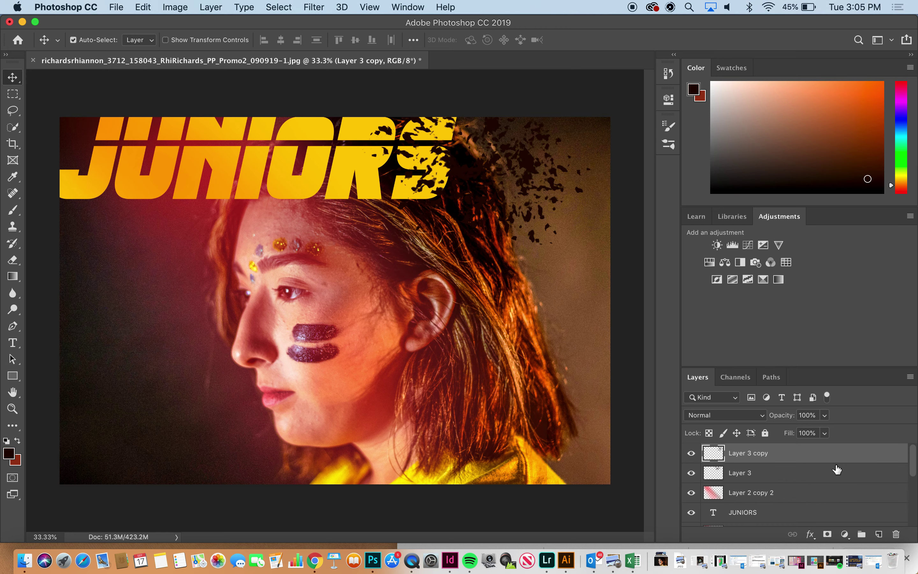
drag(481, 185, 527, 202)
key(super+z)
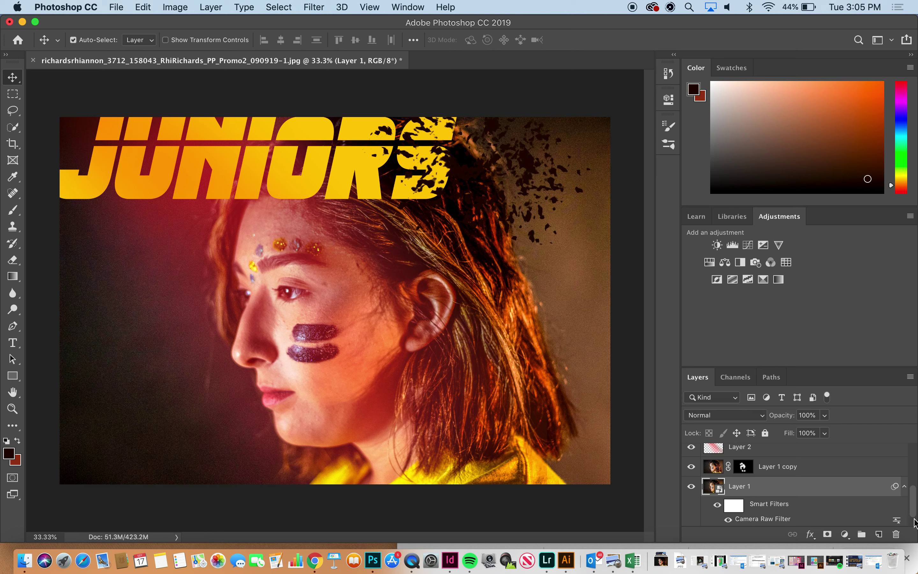
Move the original splatter from the title's S to the image's upper-left corner and scale it to 87.19%.
drag(913, 516, 894, 445)
click(810, 461)
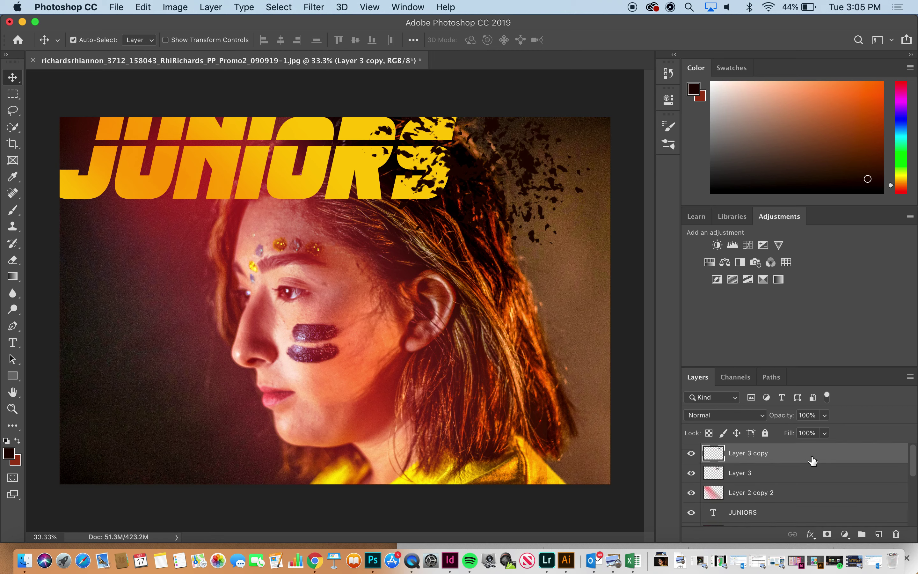
drag(497, 182, 77, 147)
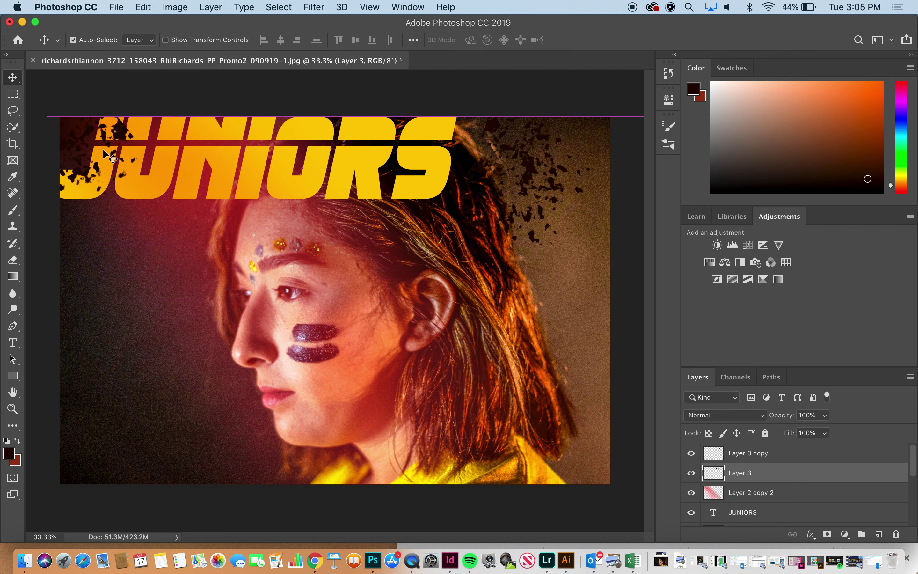
key(super+t)
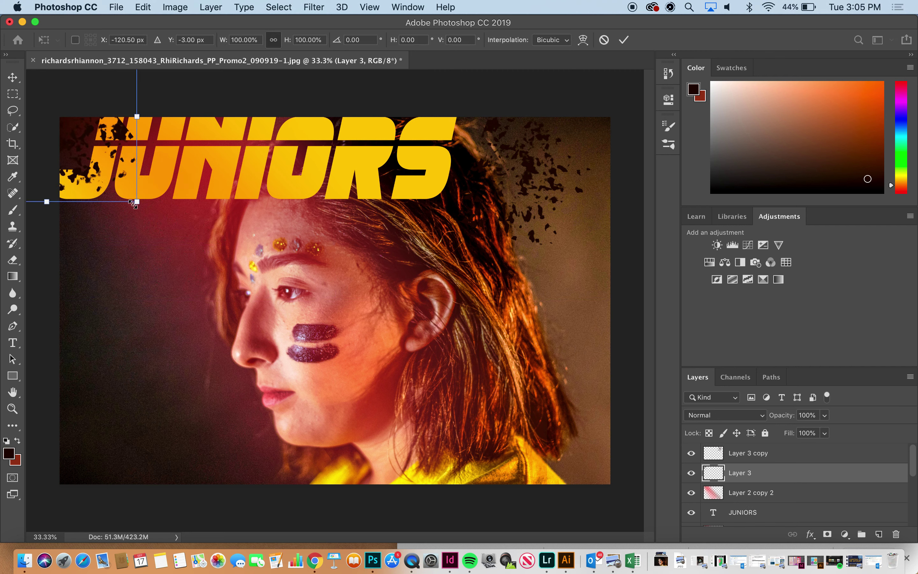
drag(137, 201, 208, 80)
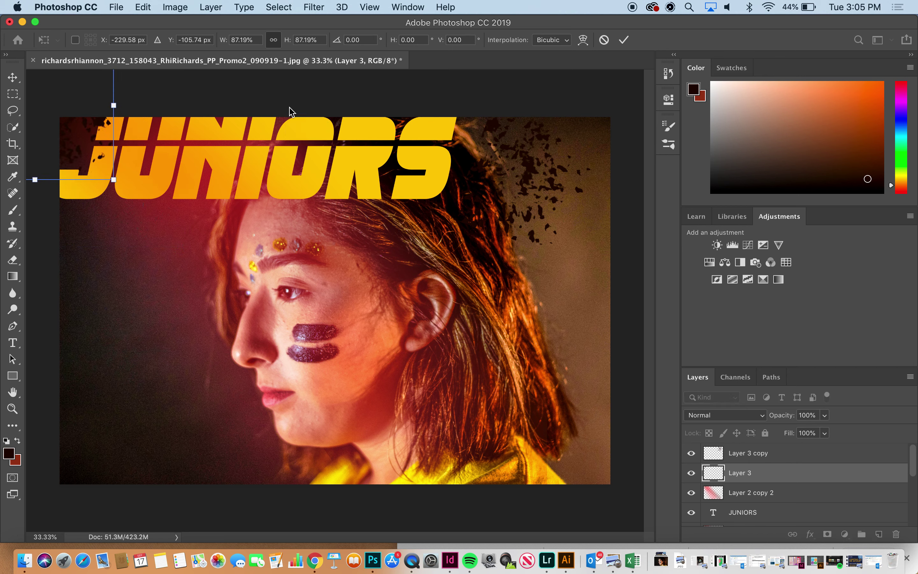
key(Return)
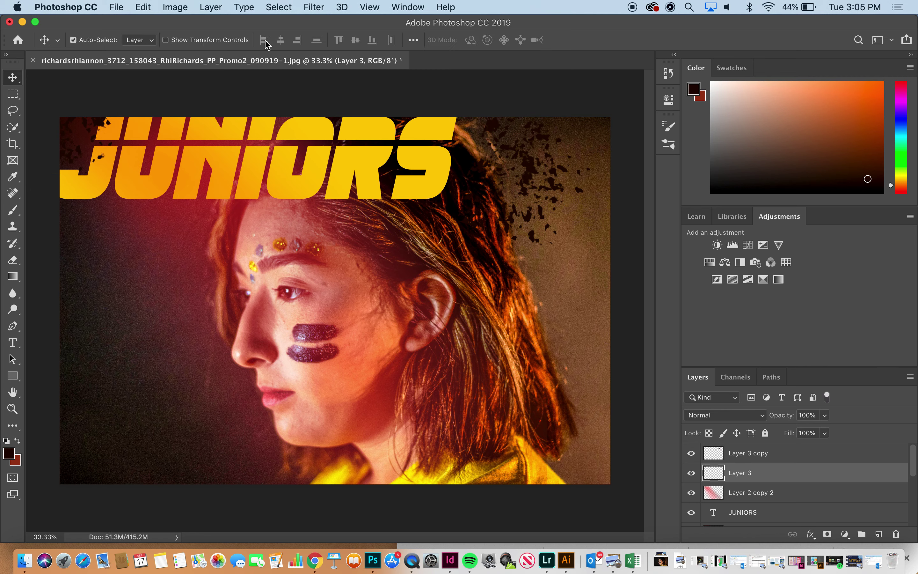
Save the layered image to the Desktop in Photoshop format, naming the file with a first name followed by _1.
click(118, 5)
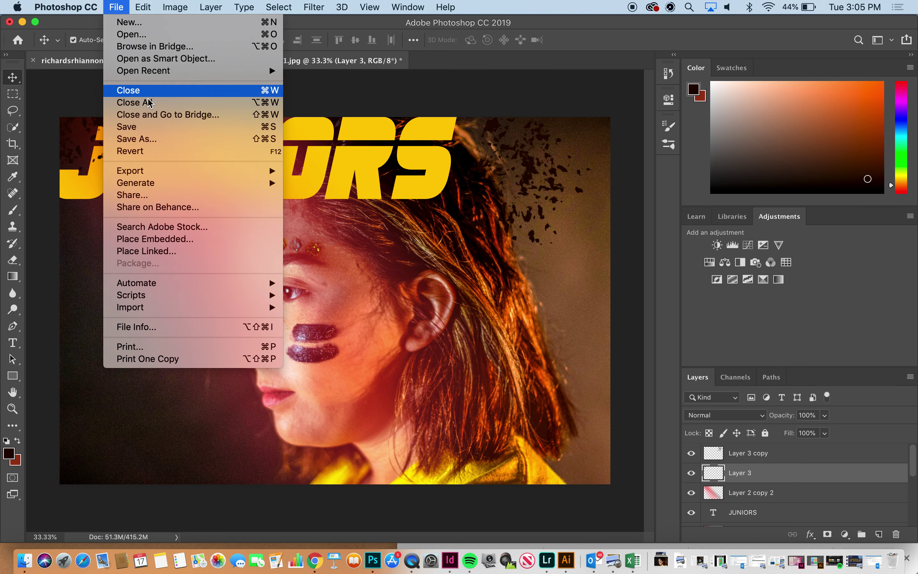
click(166, 129)
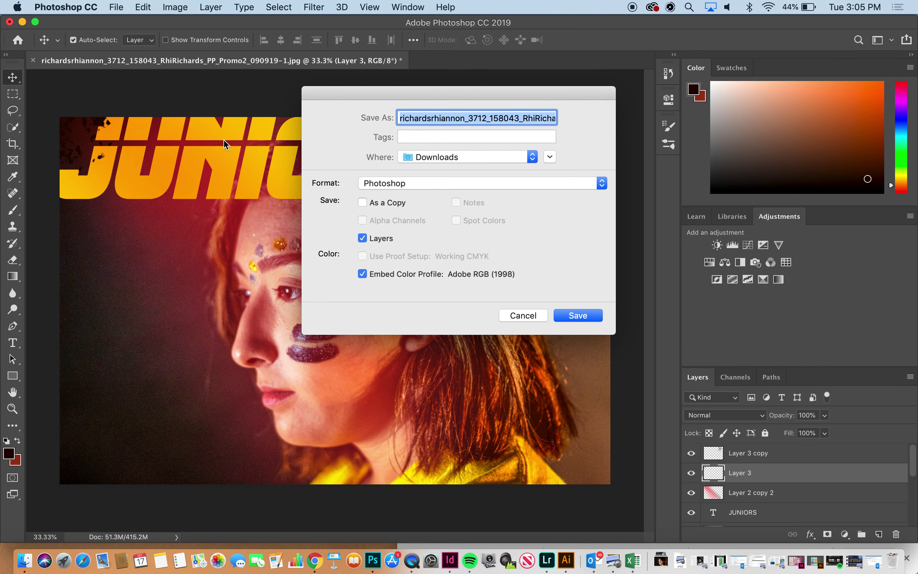
click(443, 160)
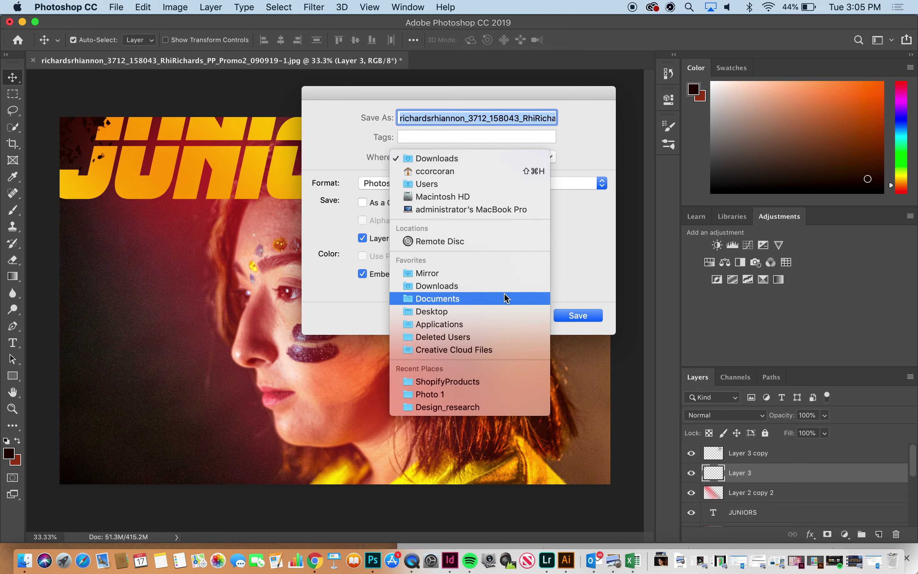
click(510, 312)
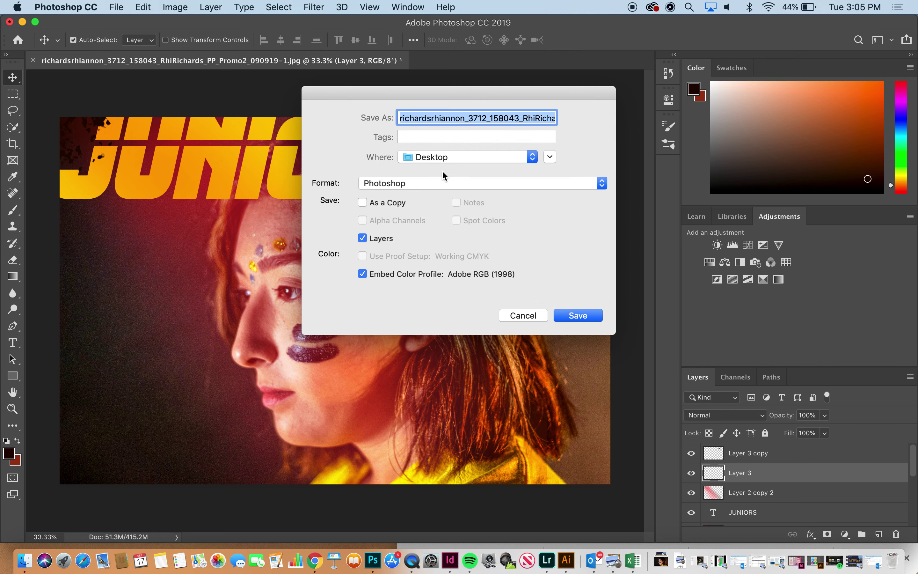
text(Jocelyn_1.psd)
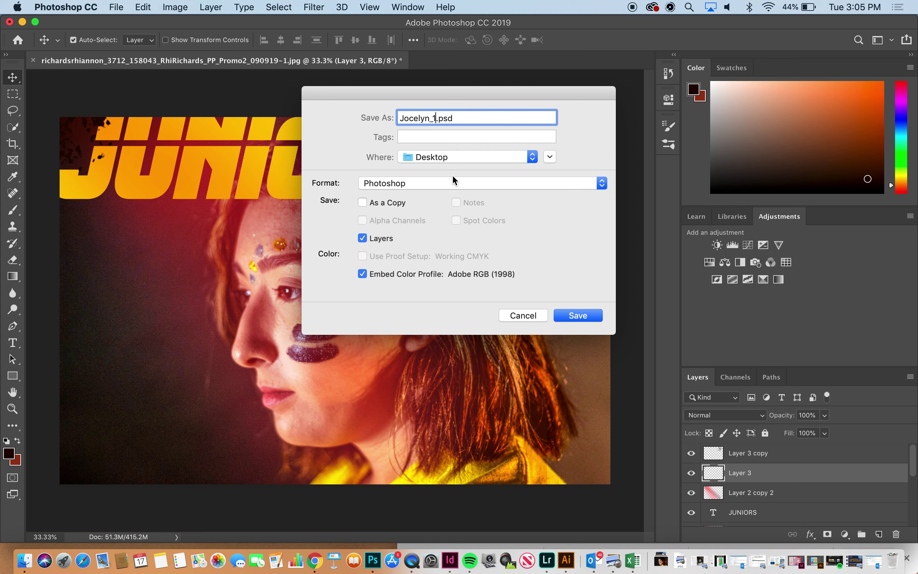
click(584, 322)
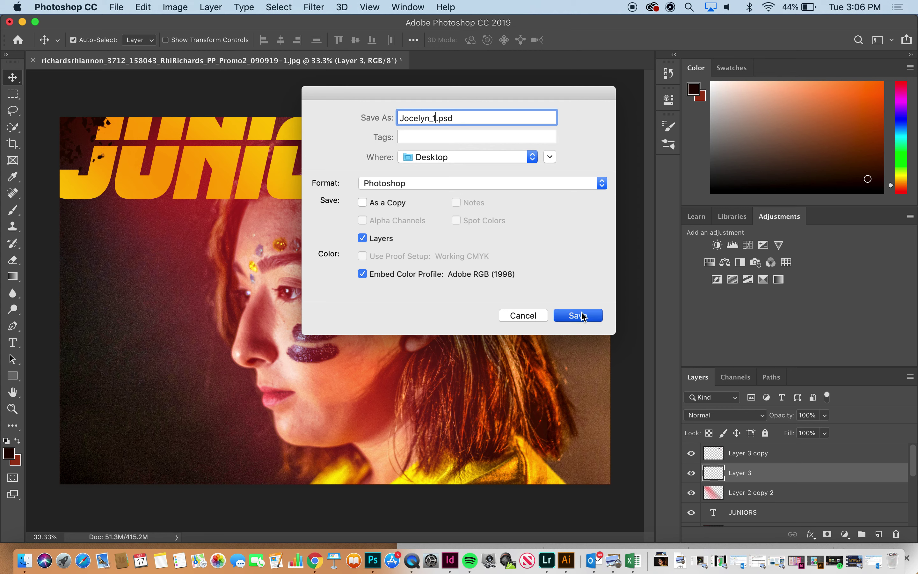
click(603, 233)
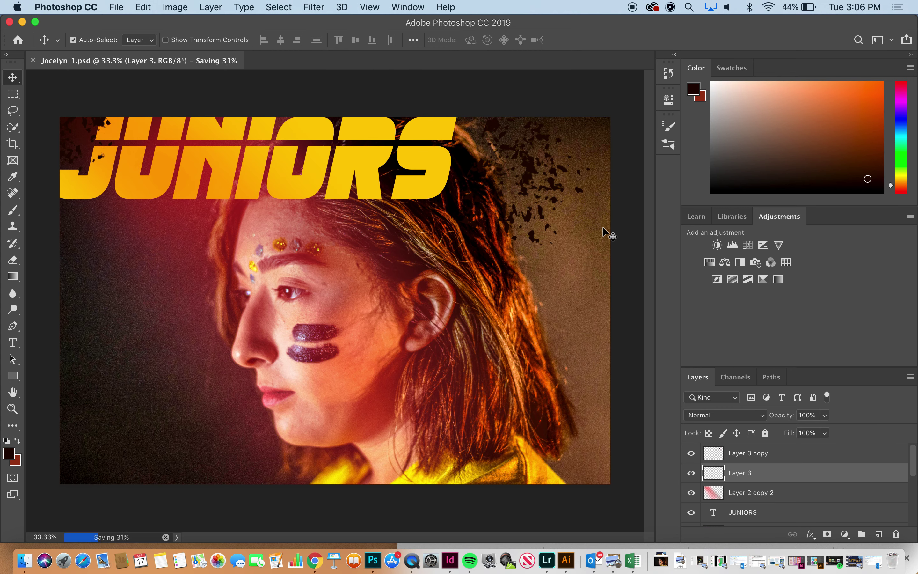